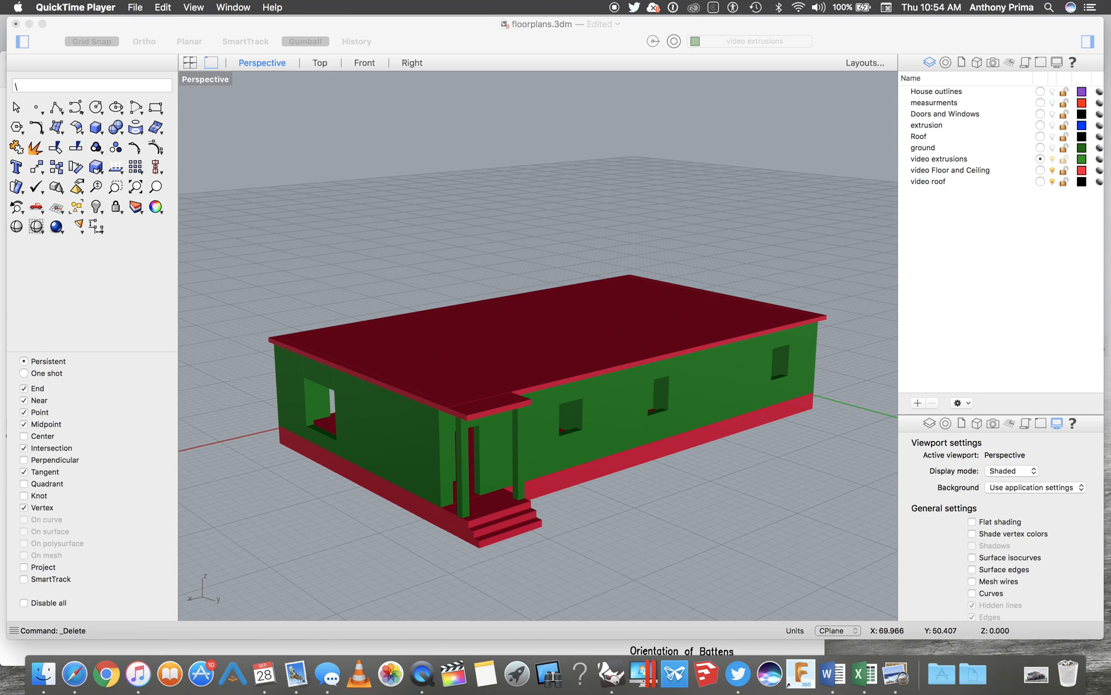
Step: Review the bungalow photo and the roof framing diagram as references, then return to the floorplans.3dm house model in Rhinoceros
drag(0, 276, 837, 55)
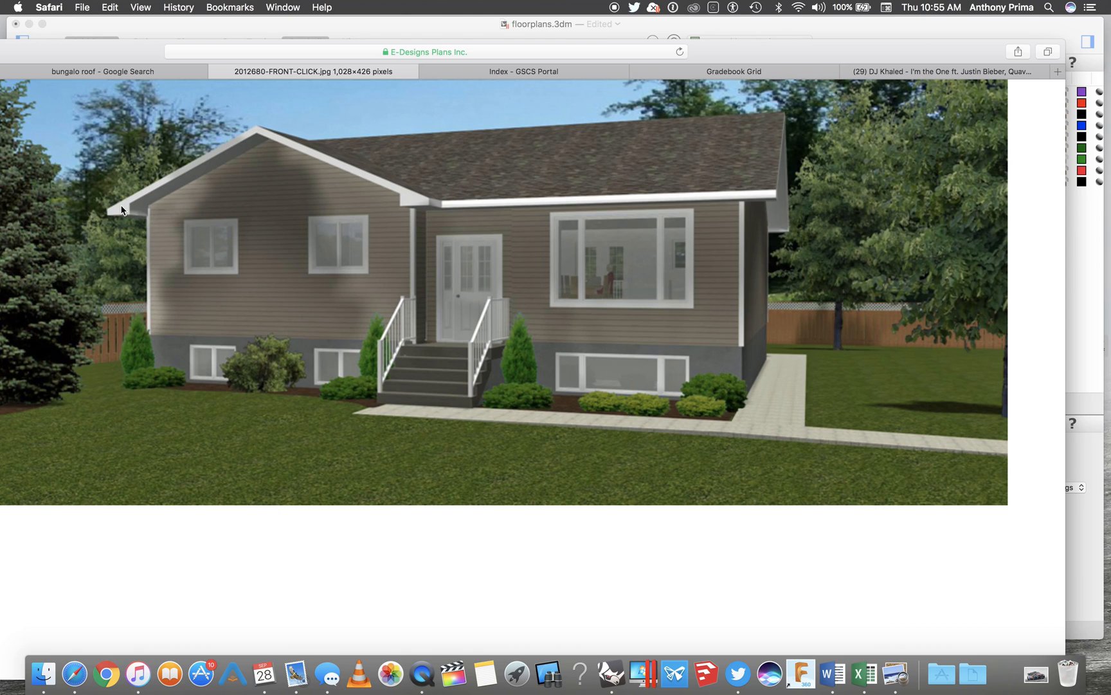
scroll(279, 164, down, 1)
scroll(279, 164, up, 1)
drag(773, 58, 0, 51)
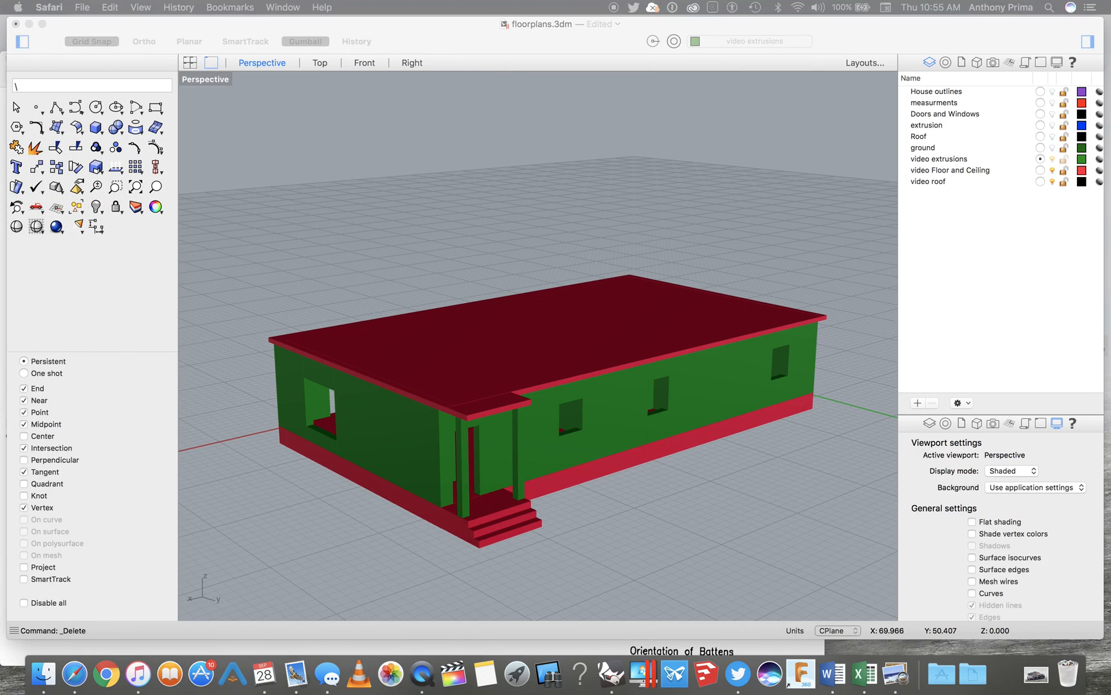
click(26, 652)
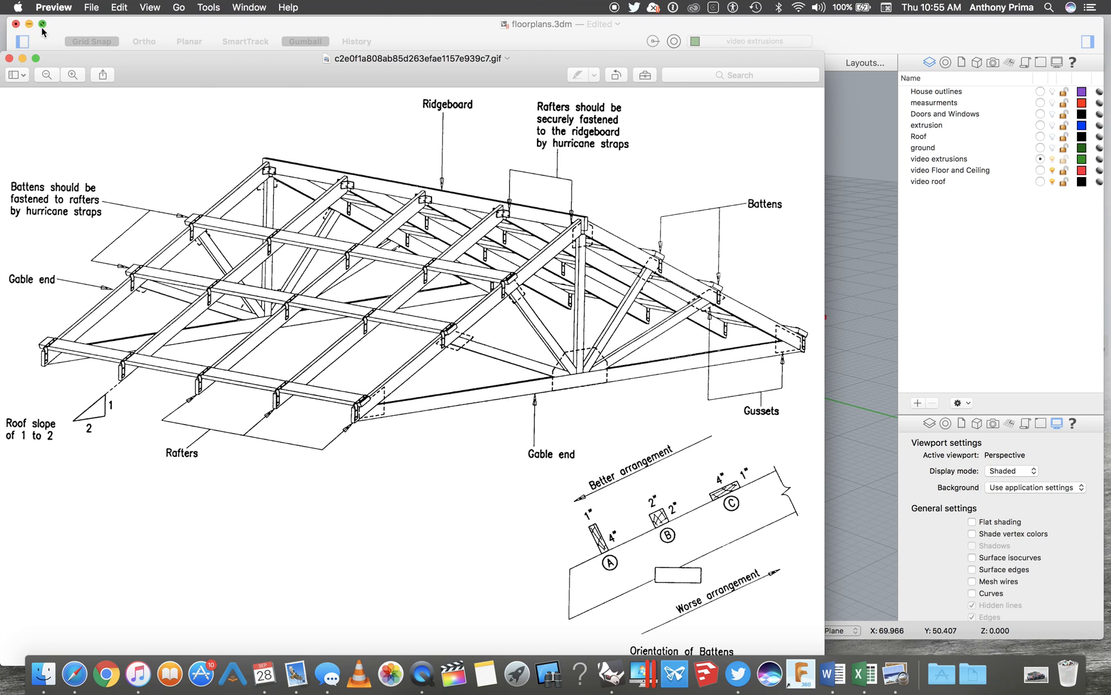
key(cmd+w)
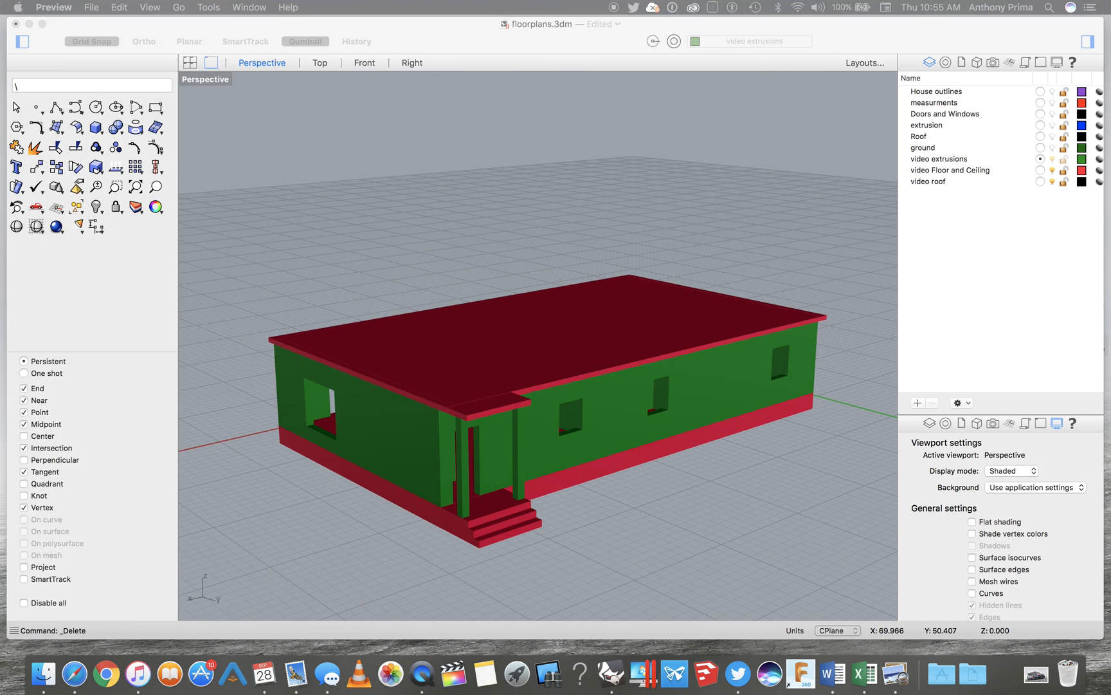
click(283, 520)
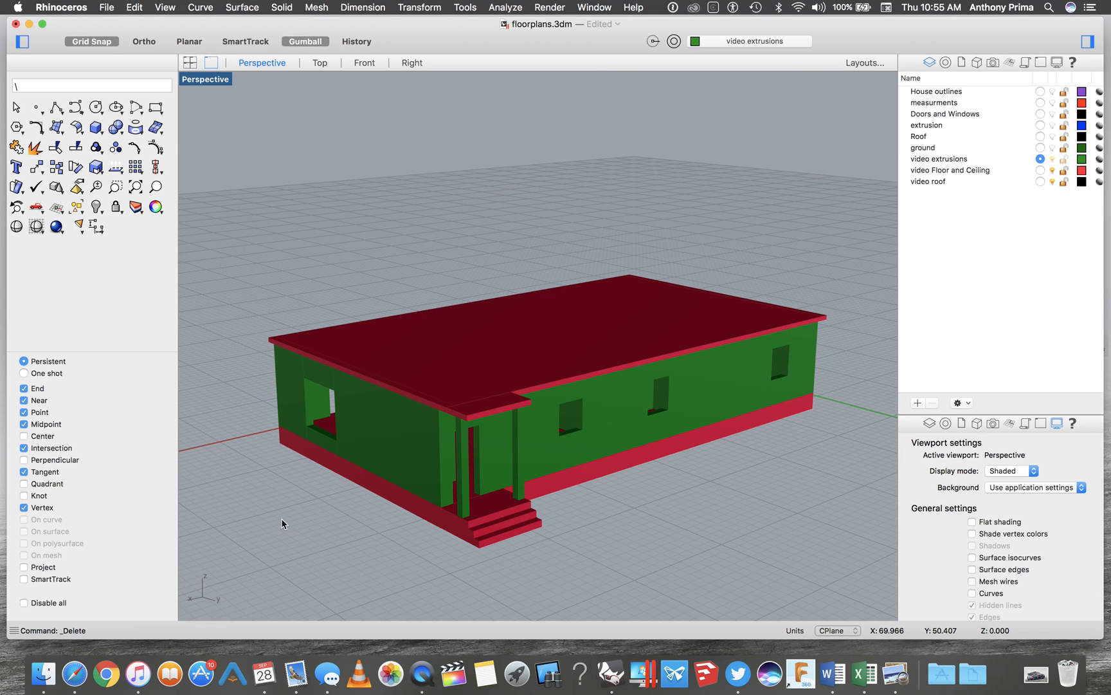
Step: Examine the porch, entry steps and flat ceiling slab of the house model from several angles
scroll(494, 535, up, 5)
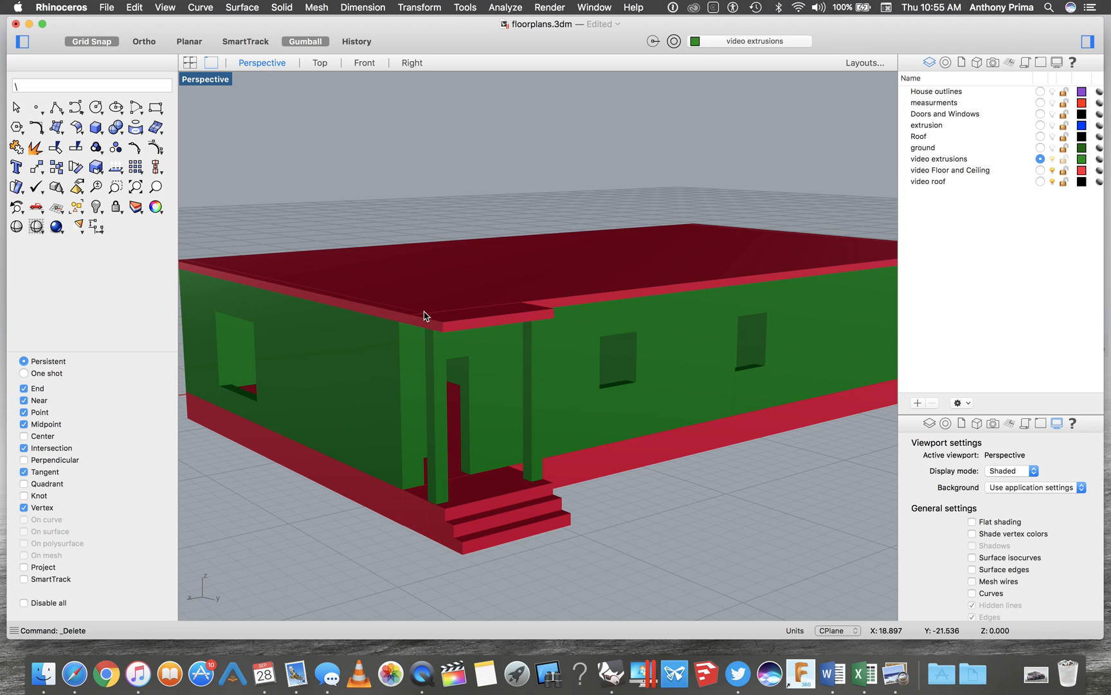
scroll(424, 316, down, 3)
scroll(424, 316, left, 5)
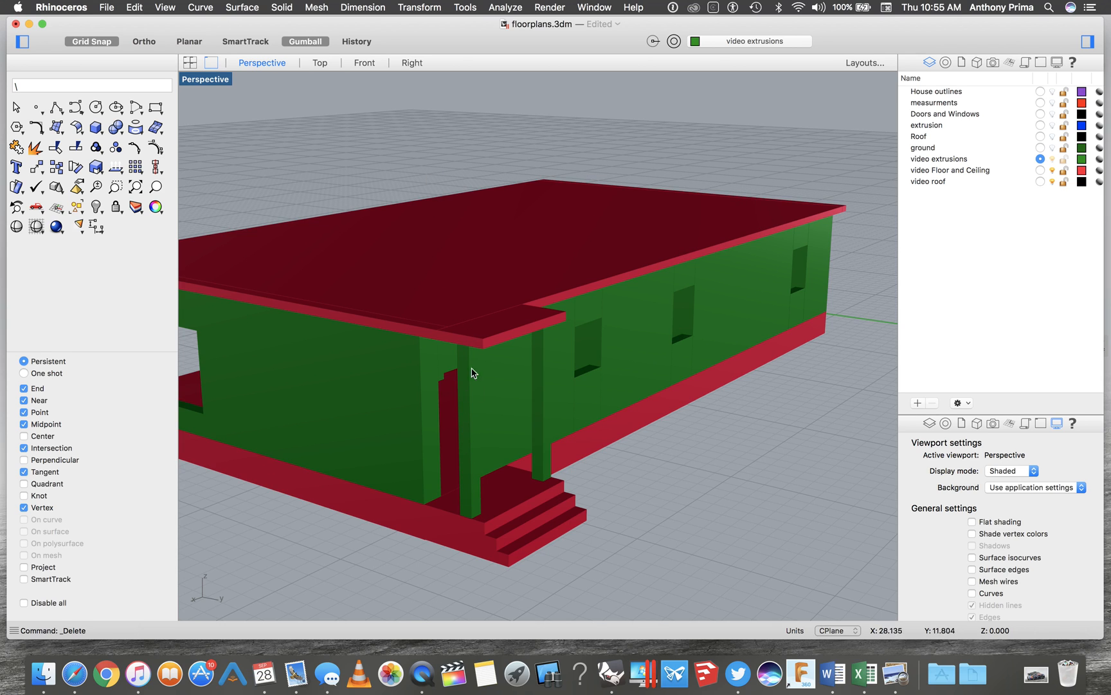
click(461, 484)
scroll(458, 485, right, 5)
click(379, 565)
scroll(456, 518, left, 10)
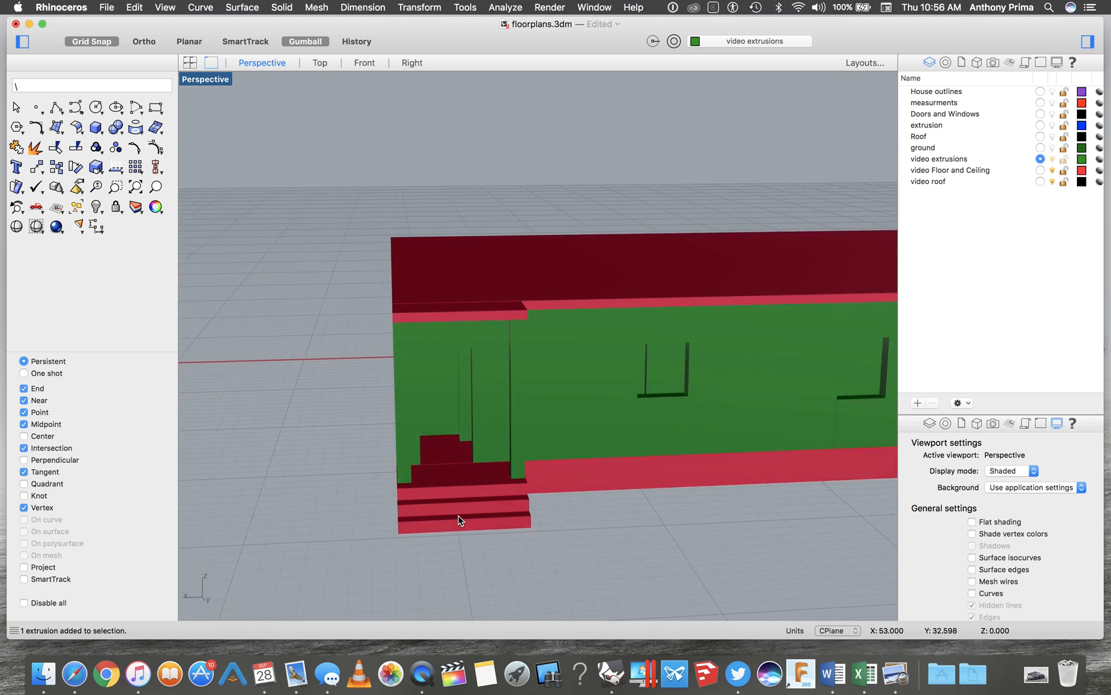
scroll(459, 519, left, 3)
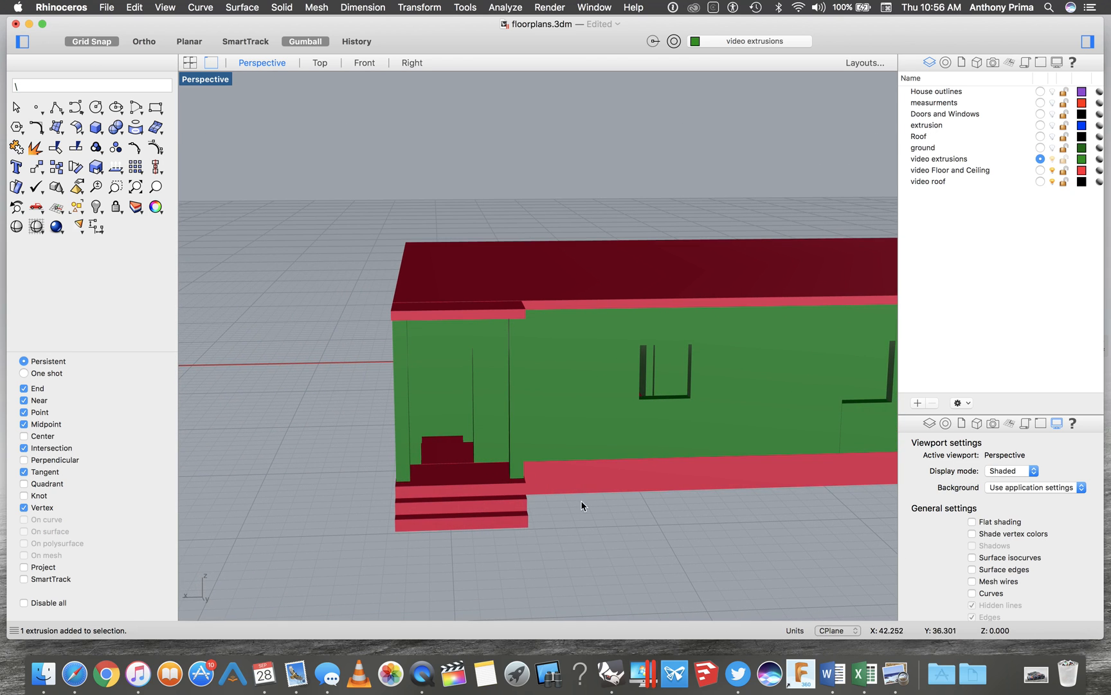
scroll(347, 458, right, 10)
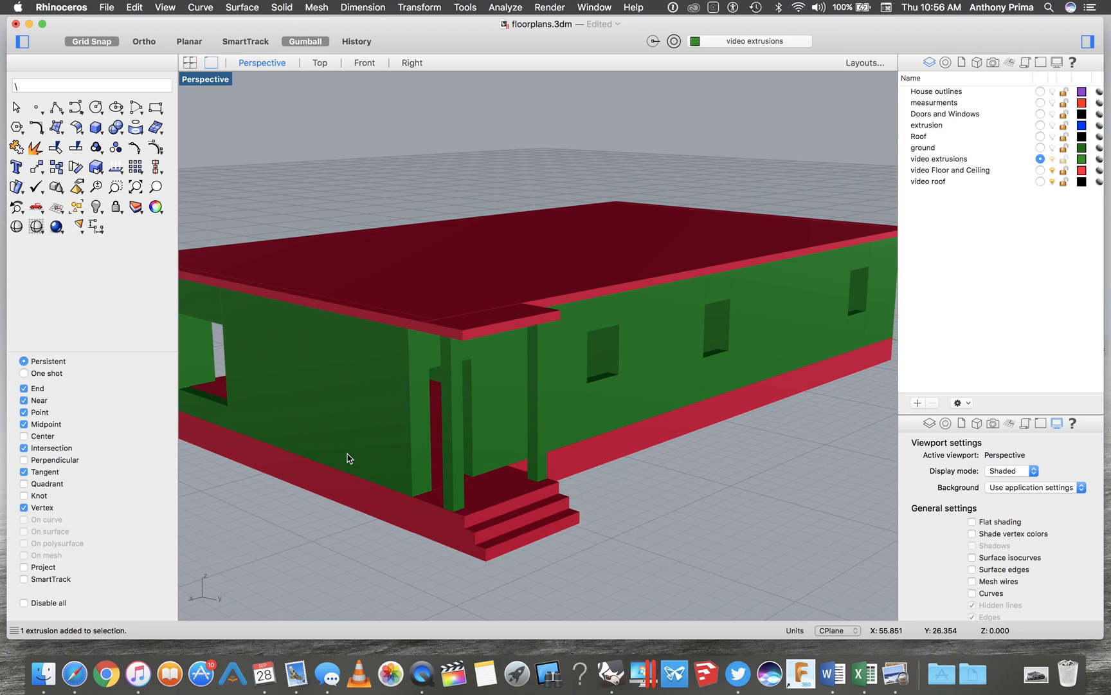
scroll(348, 457, left, 5)
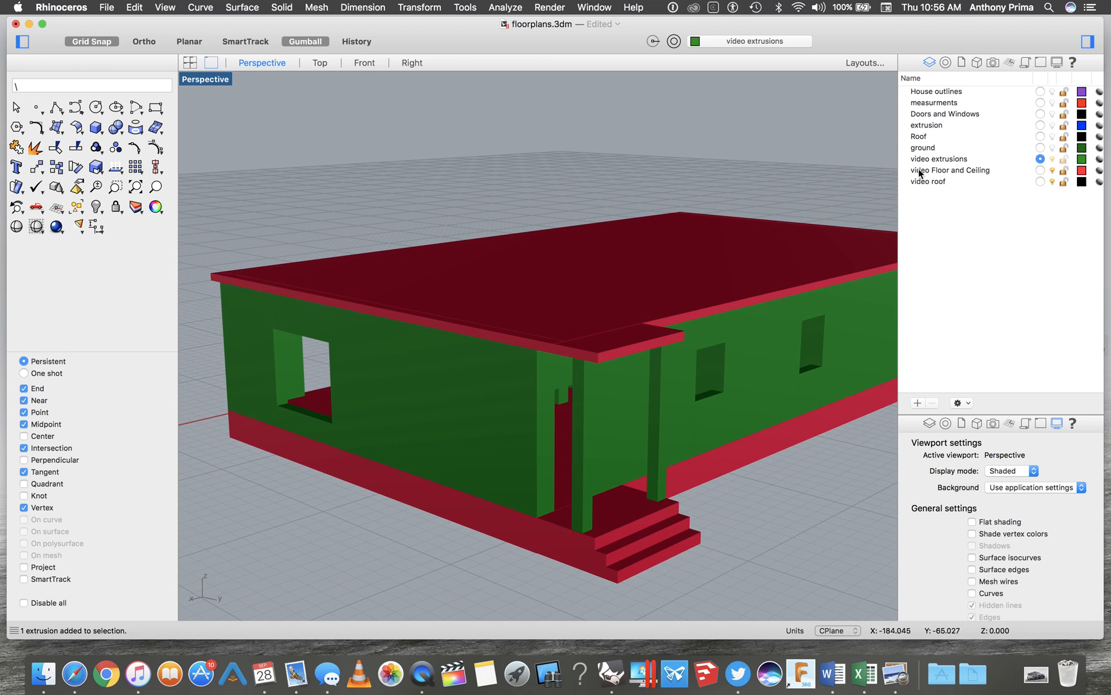
click(492, 438)
click(299, 524)
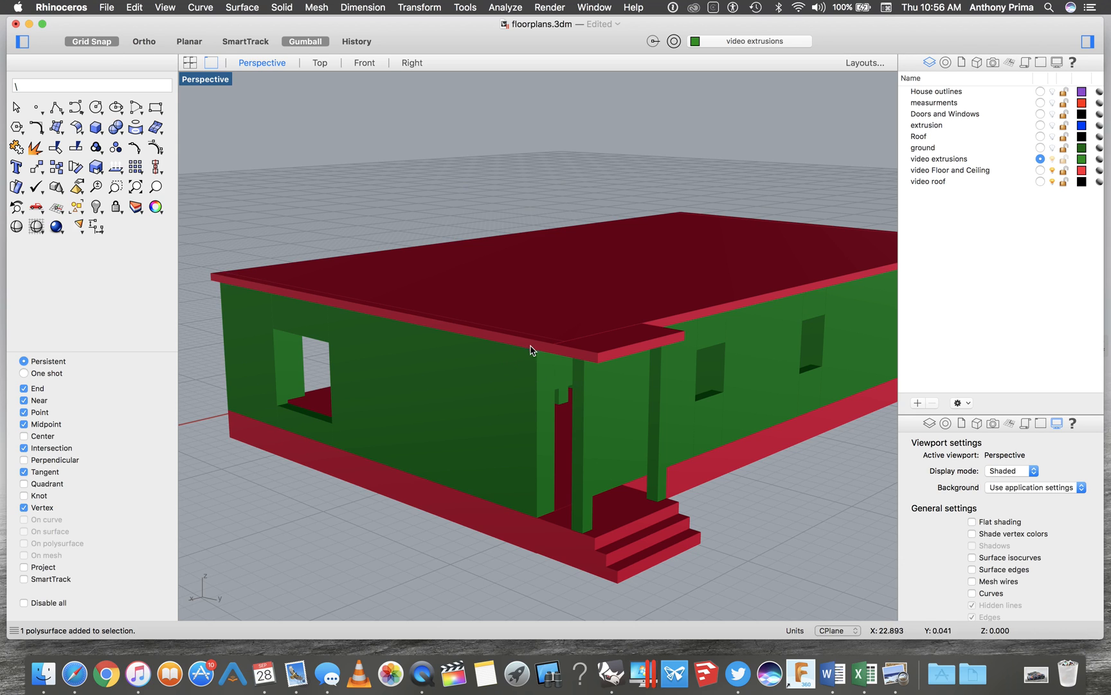
scroll(526, 356, up, 3)
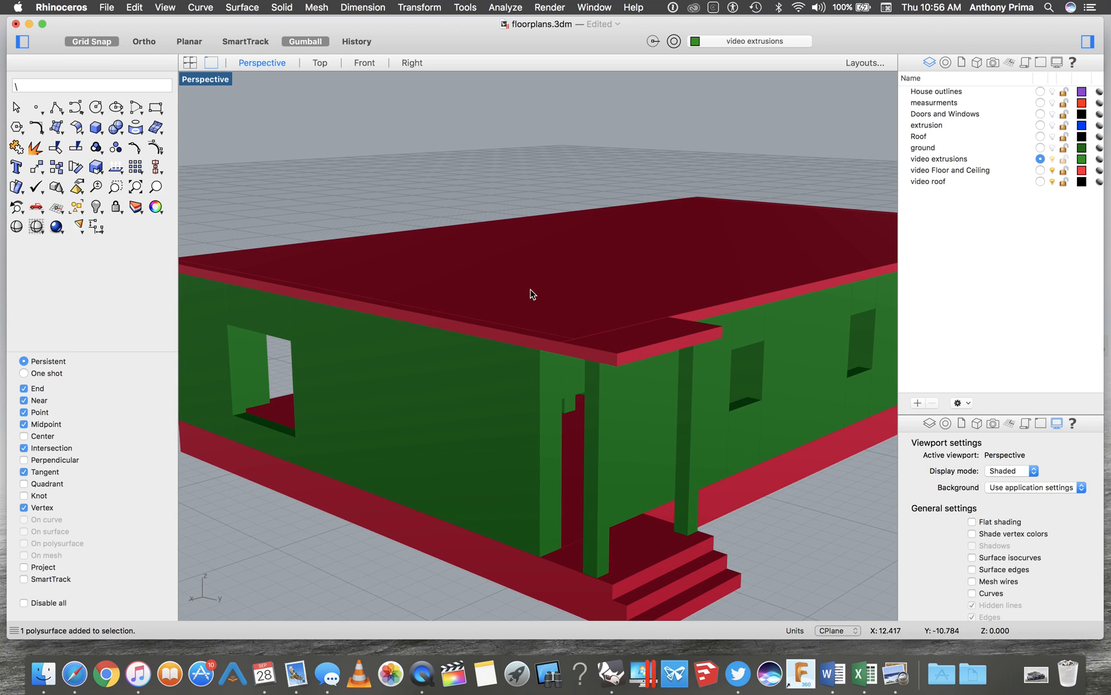
Step: Hide the video Floor and Ceiling layer to expose the tops of the walls
click(96, 128)
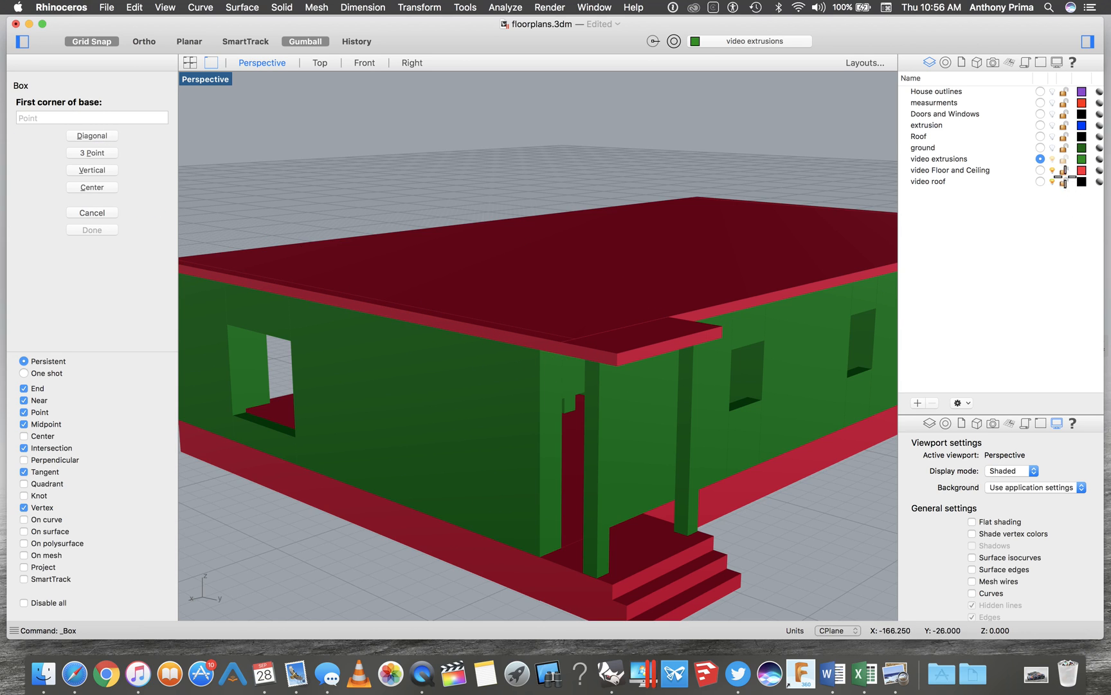
click(103, 215)
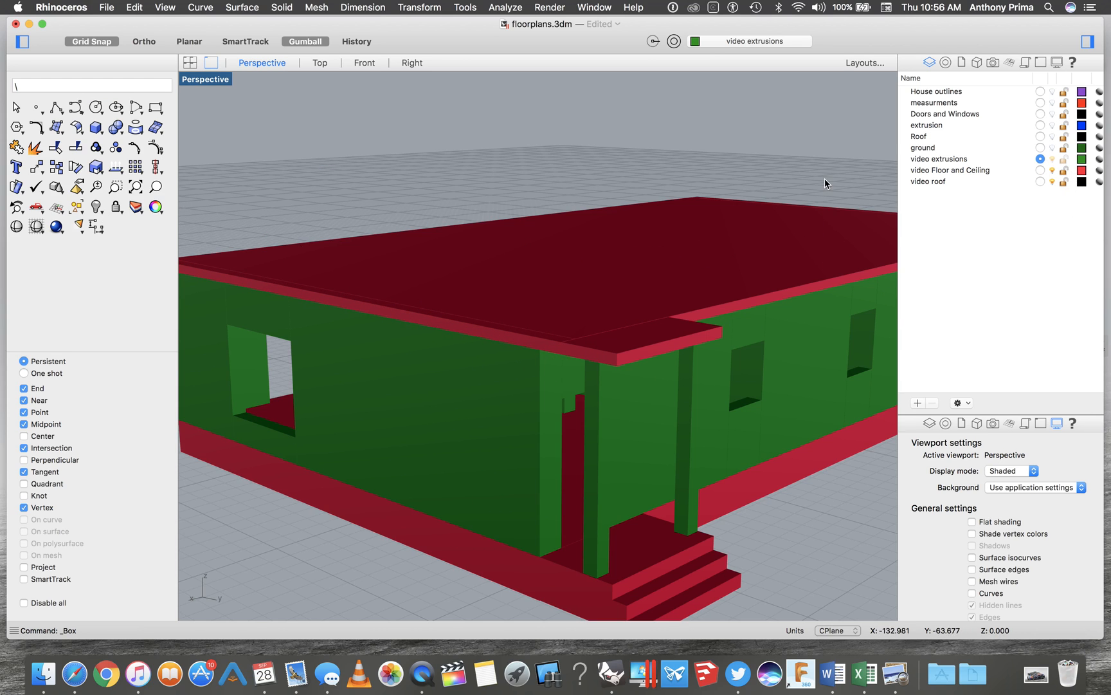
click(1053, 170)
scroll(617, 358, up, 5)
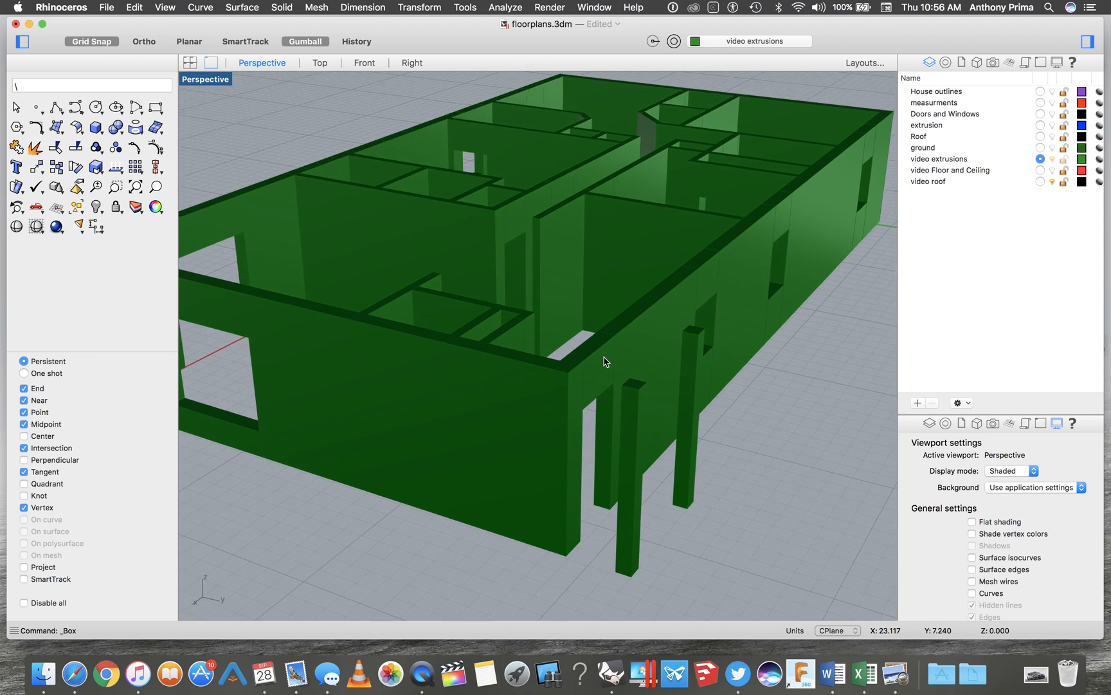
scroll(604, 362, up, 3)
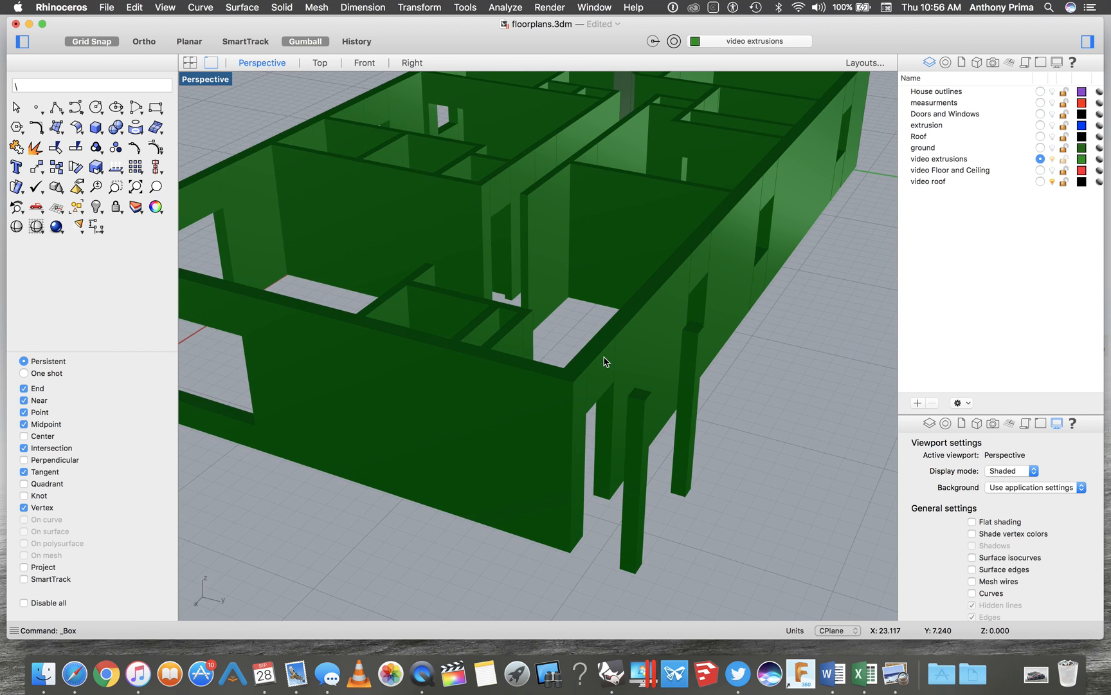
Step: Start a three-point box at the end wall's outer top corner beside the porch, with a .85 first edge across the wall thickness
click(96, 128)
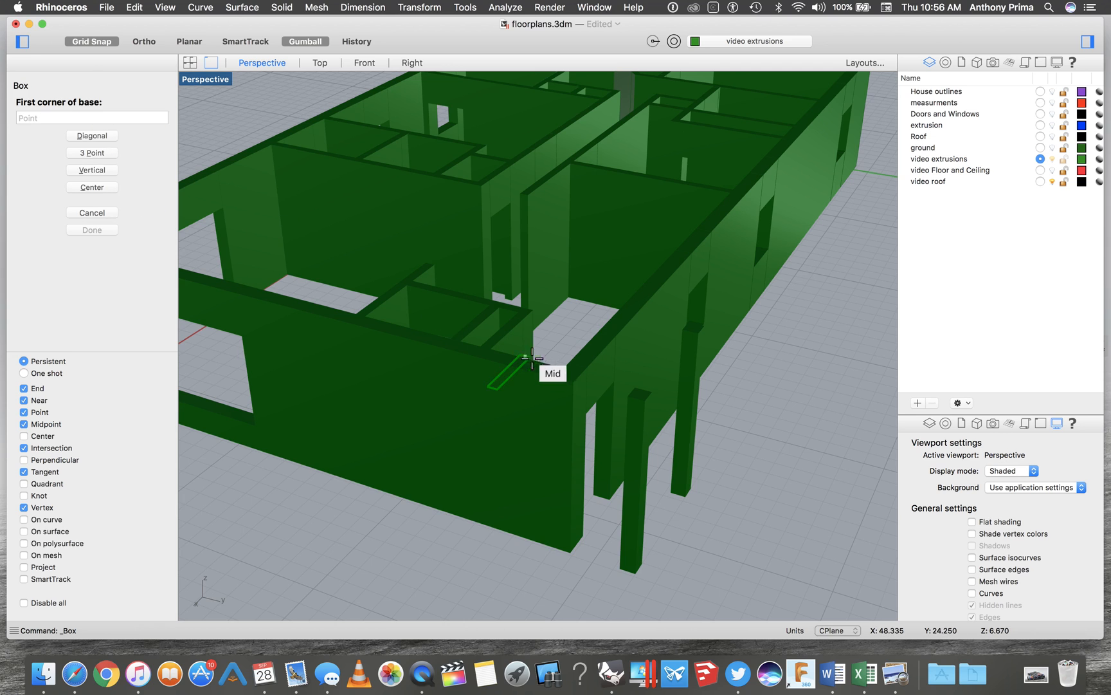
click(573, 382)
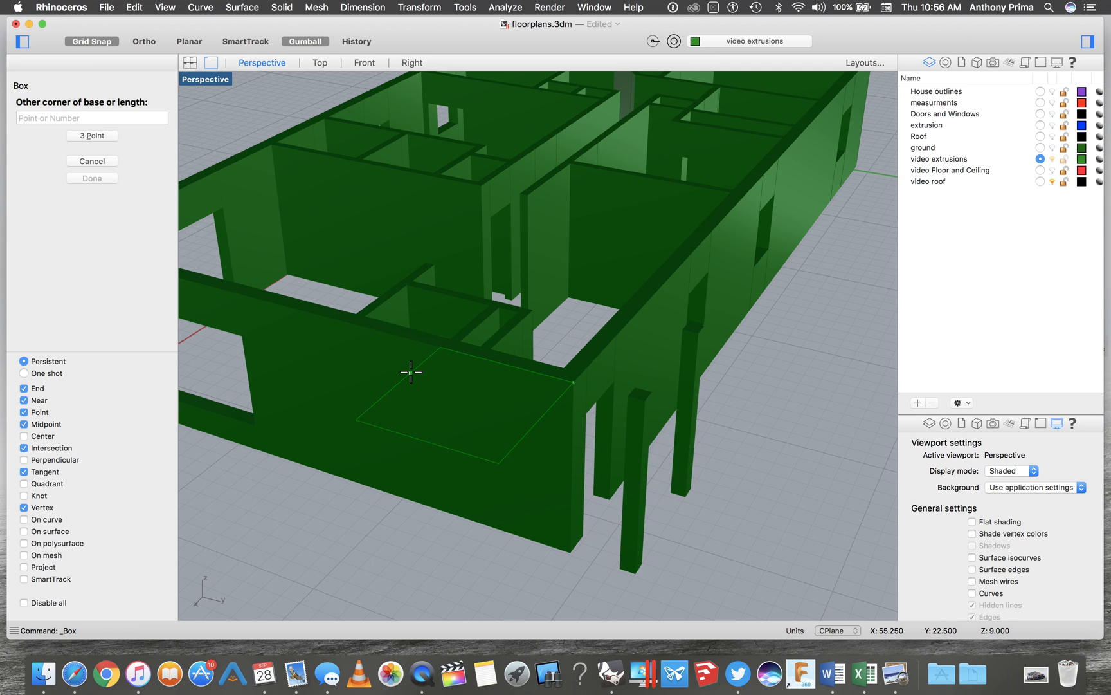
scroll(409, 372, down, 5)
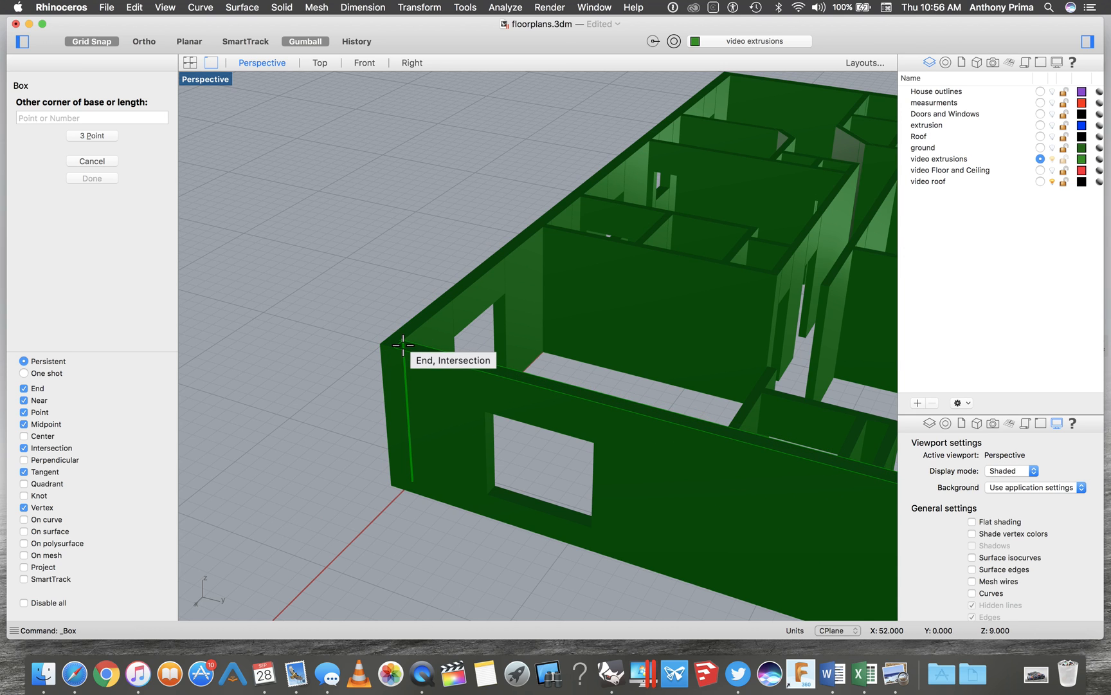
scroll(403, 344, left, 10)
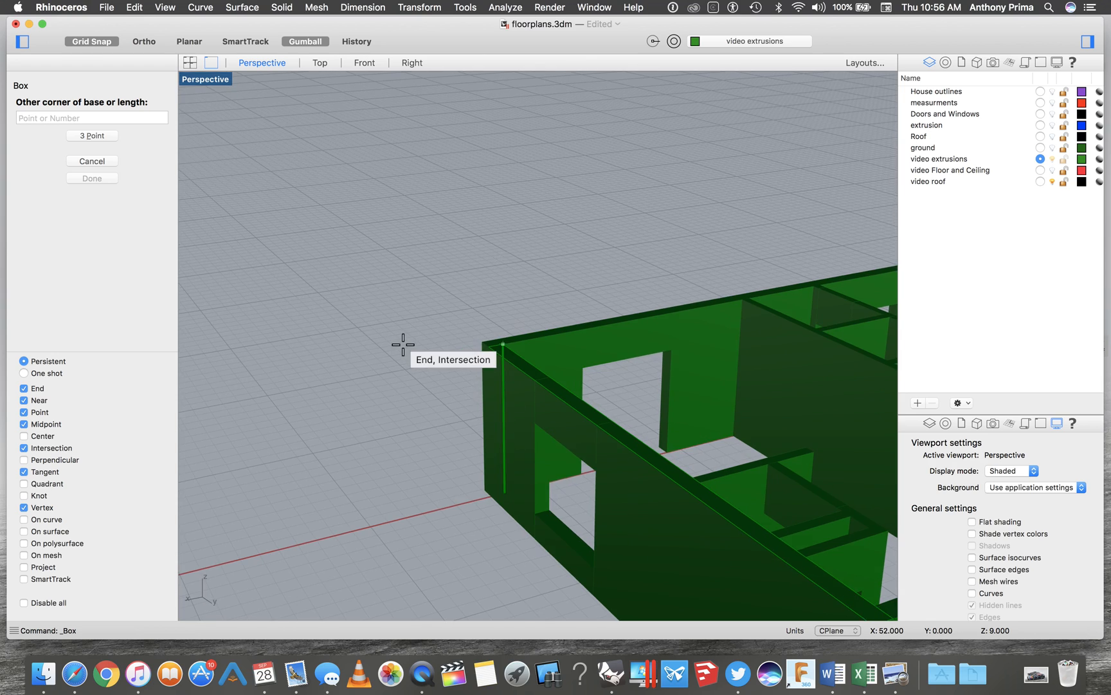
scroll(440, 354, right, 10)
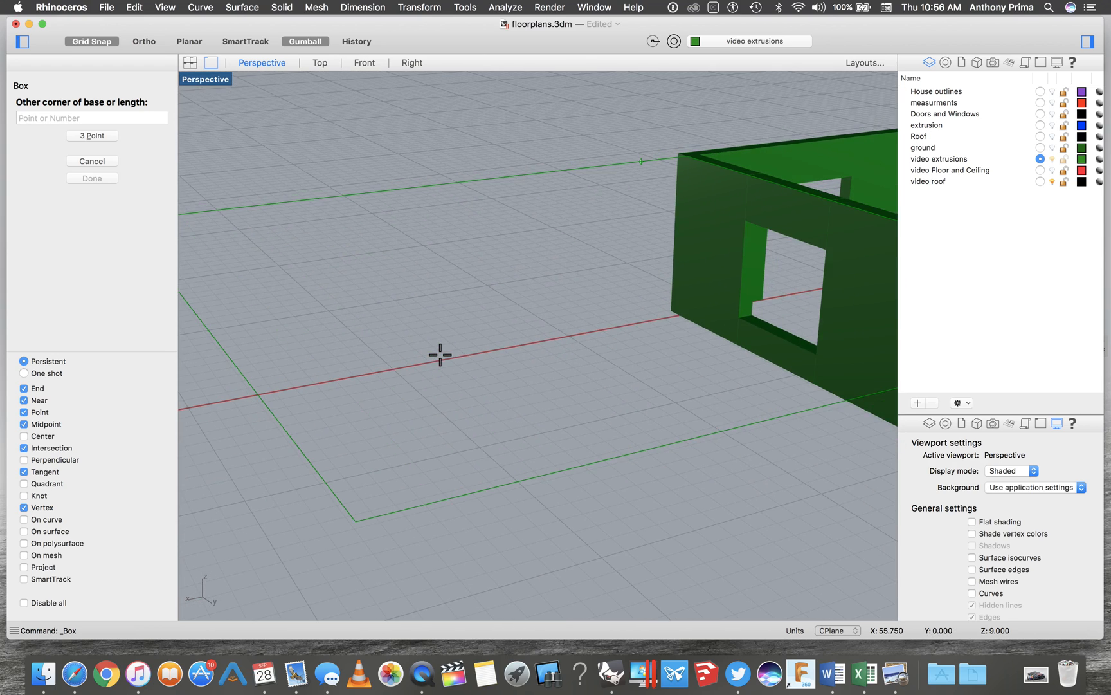
scroll(658, 456, up, 5)
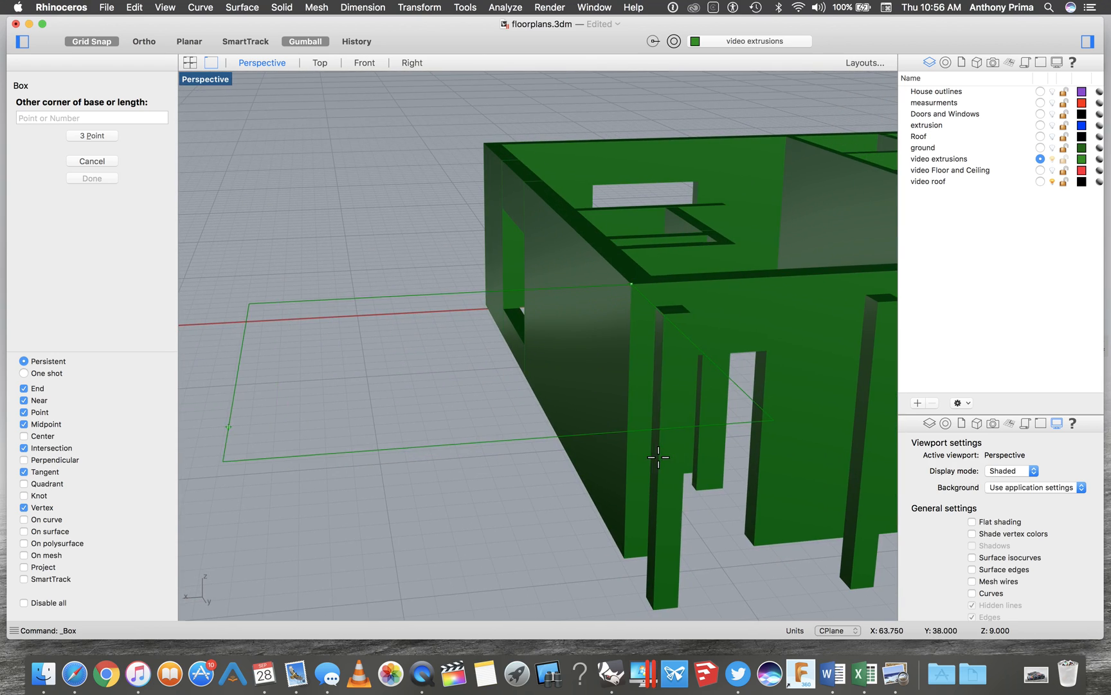
click(90, 135)
click(123, 116)
text(.)
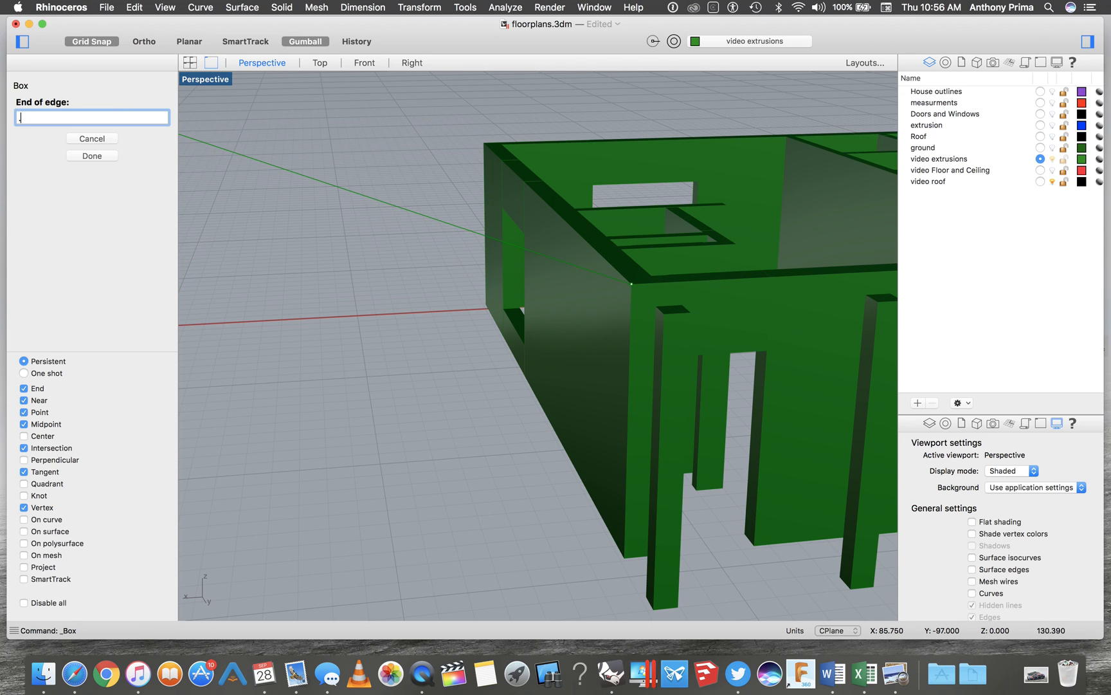
text(85)
key(Return)
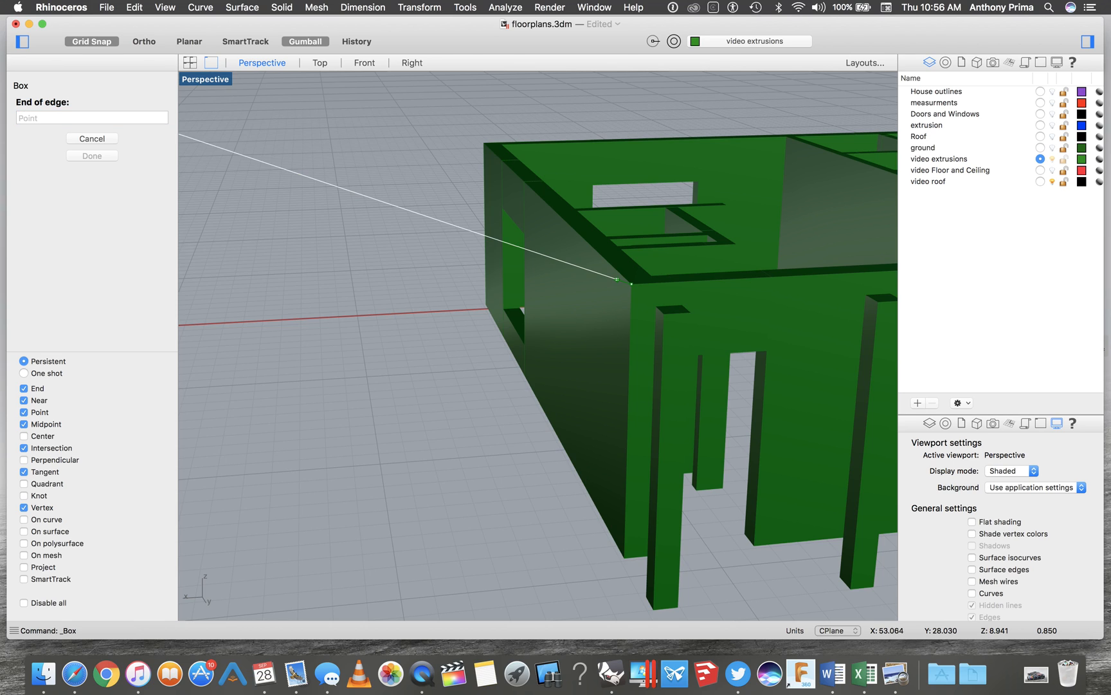
click(659, 282)
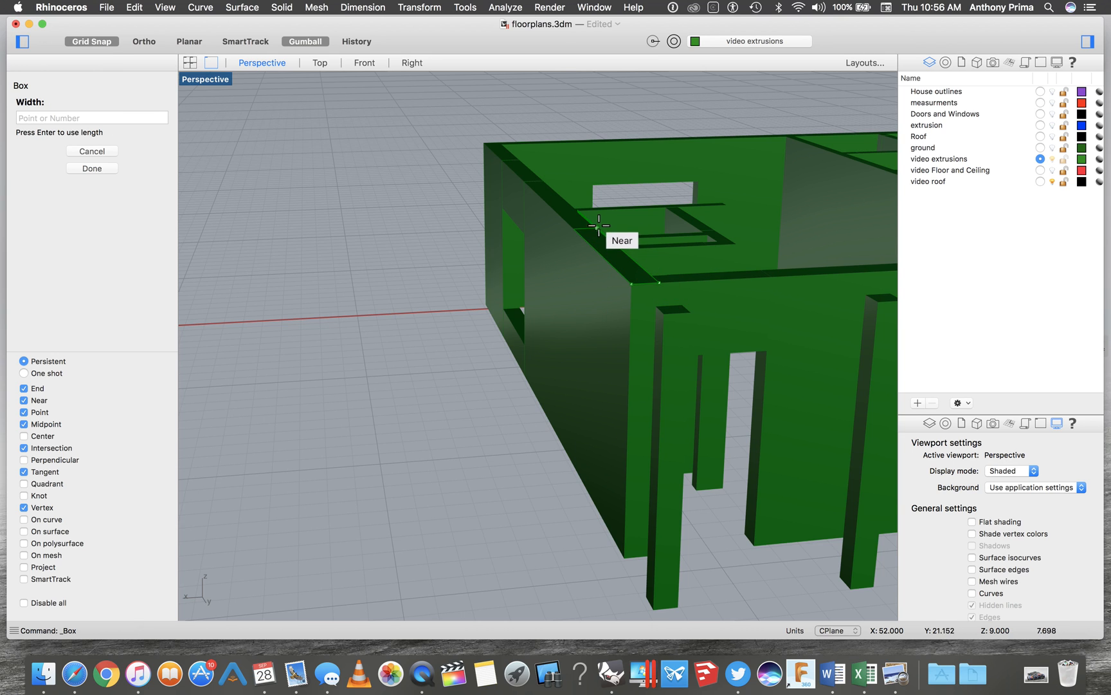
Step: Extend the box base along the end wall's top to its opposite corner and raise it into a tall slab
scroll(541, 238, right, 10)
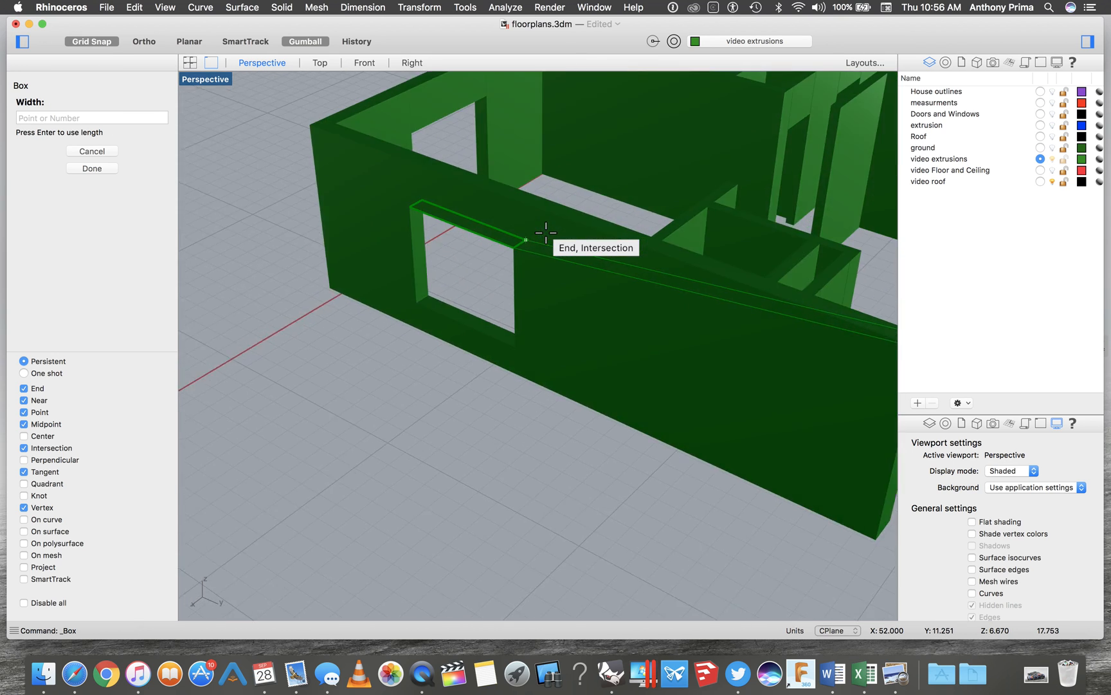
click(213, 223)
scroll(248, 106, down, 5)
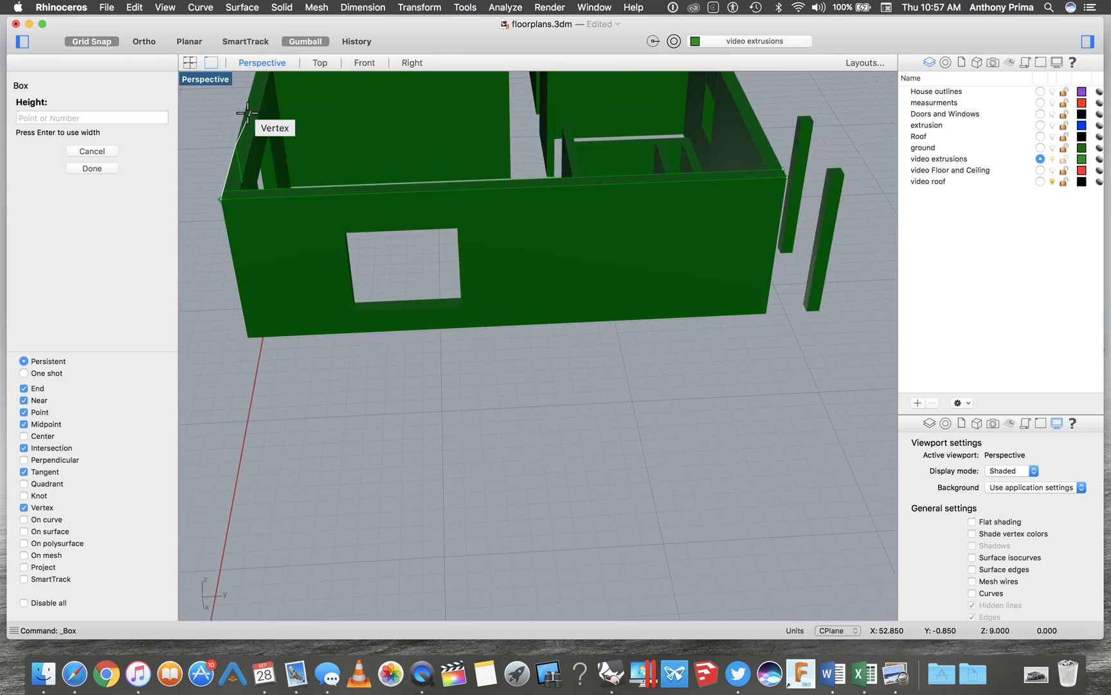
key(F8)
scroll(247, 112, down, 5)
key(F8)
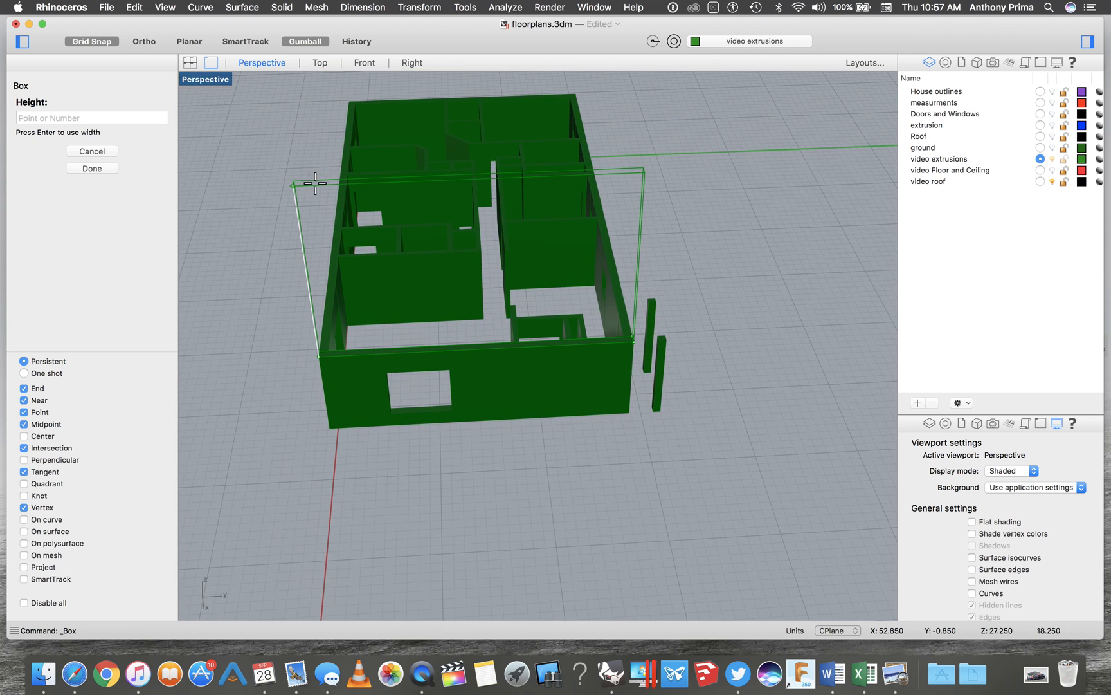
key(Escape)
scroll(361, 264, up, 10)
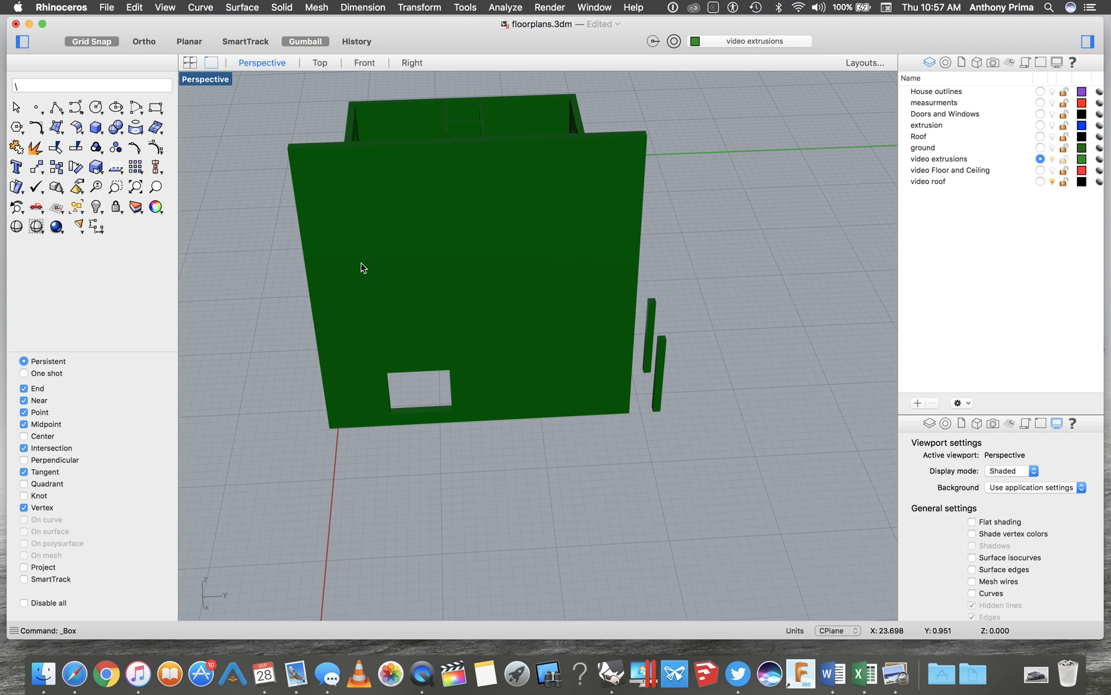
Step: Copy the tall slab and move the copy along the house onto the top of the opposite end wall
scroll(361, 262, down, 8)
click(665, 265)
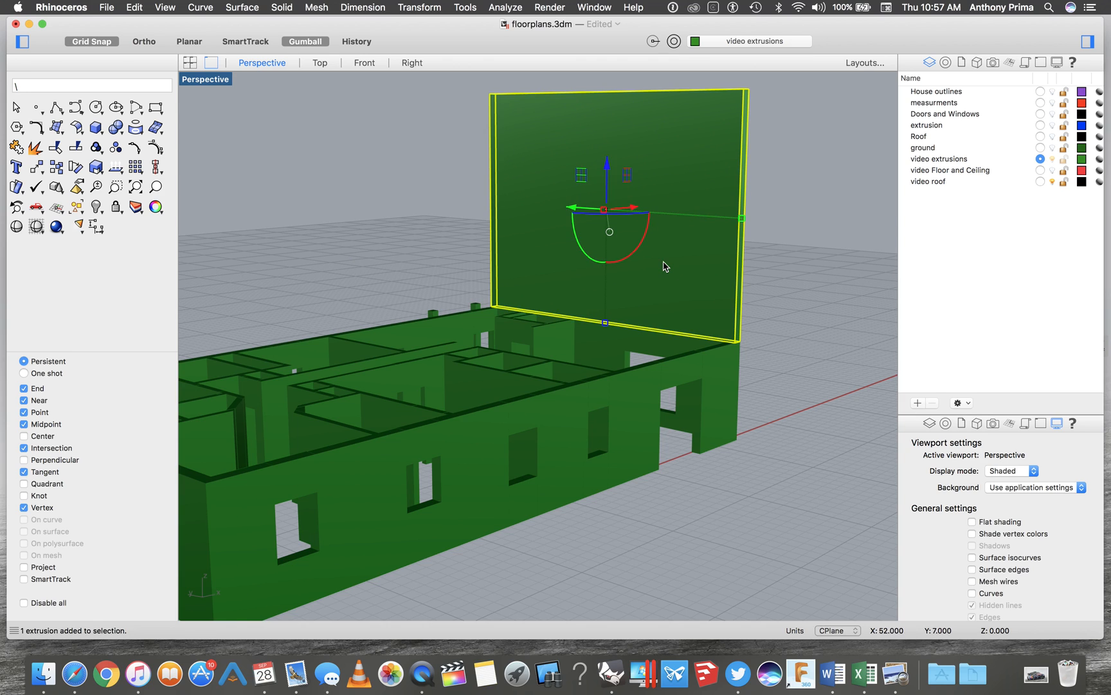
click(783, 295)
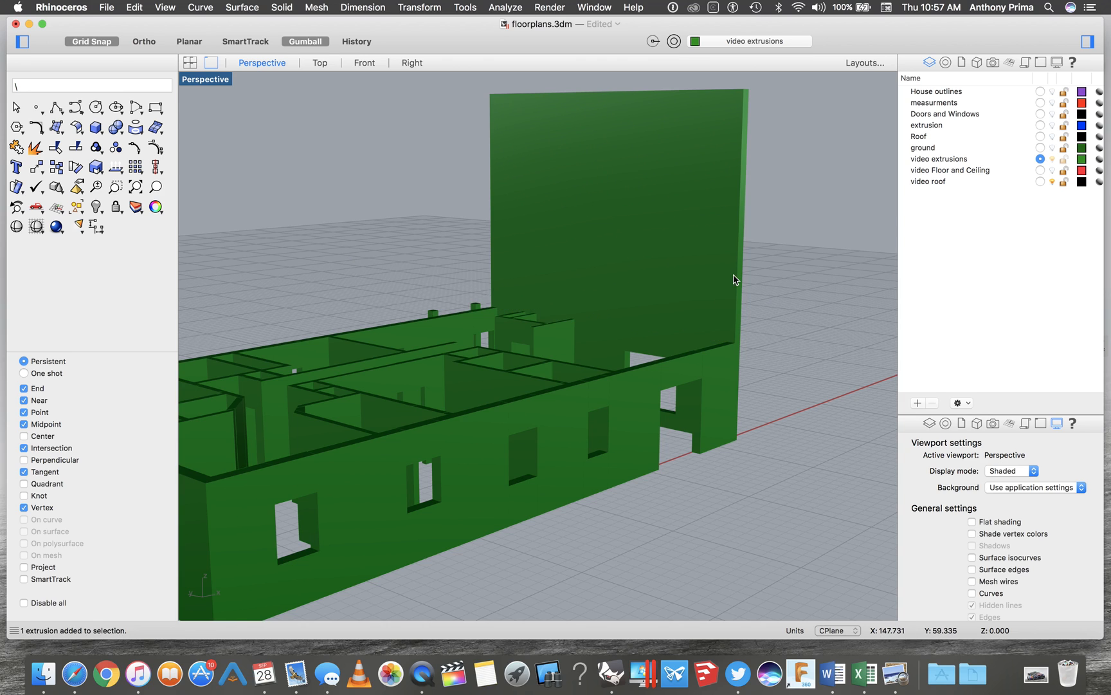
click(711, 279)
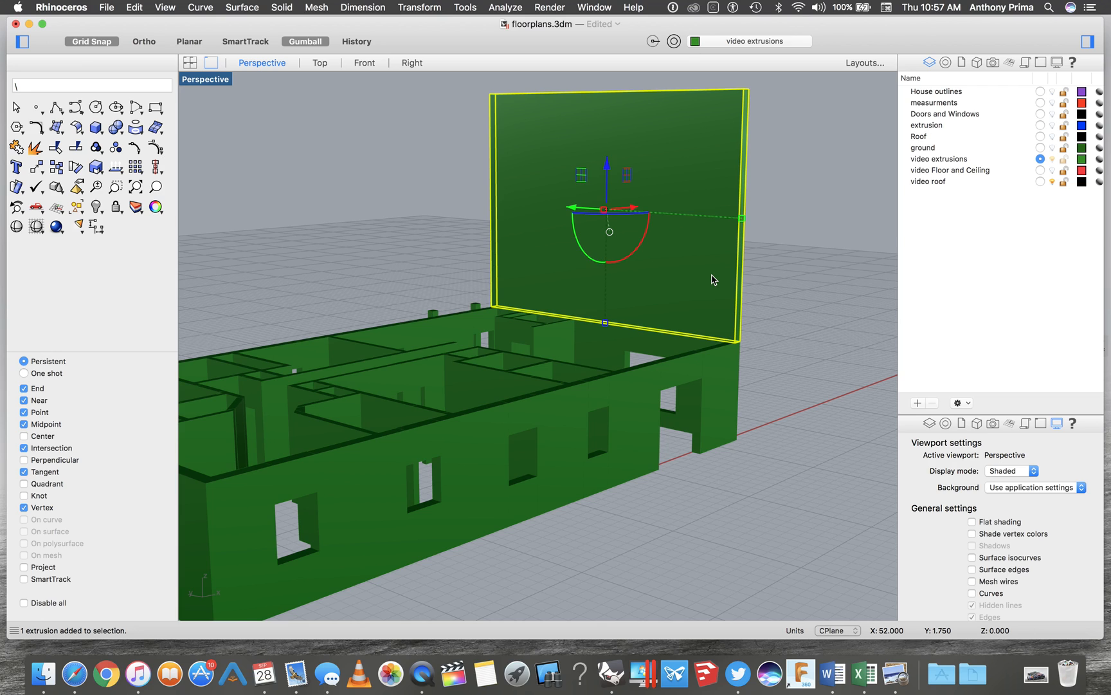
key(super+c)
drag(633, 207, 314, 383)
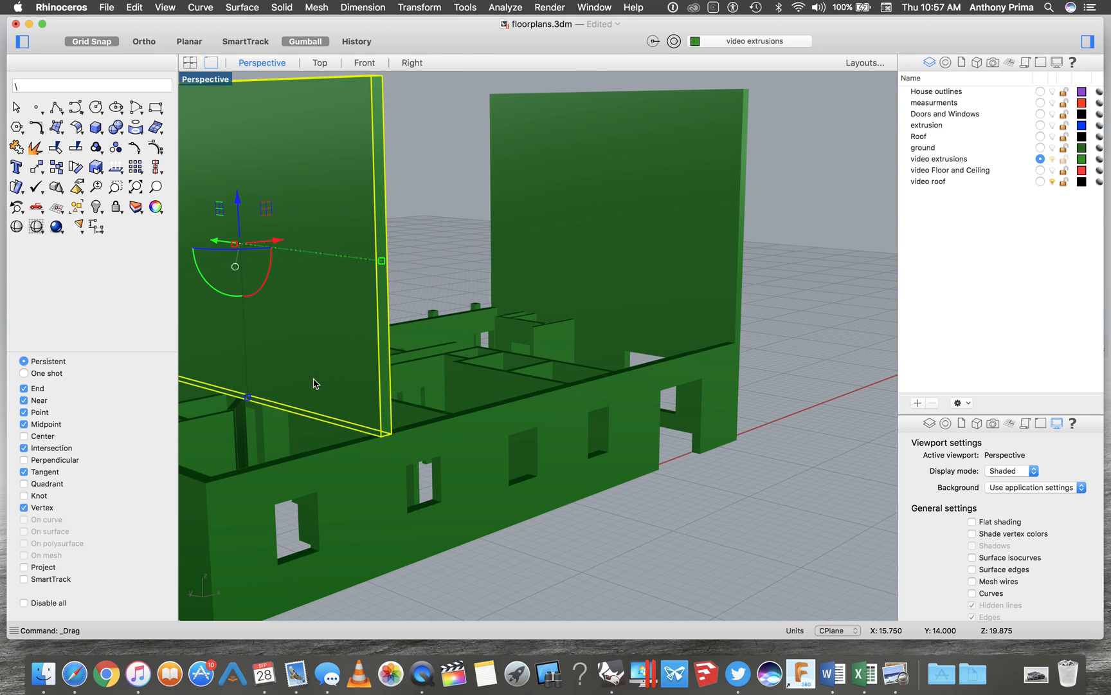
scroll(315, 386, left, 5)
drag(455, 175, 471, 395)
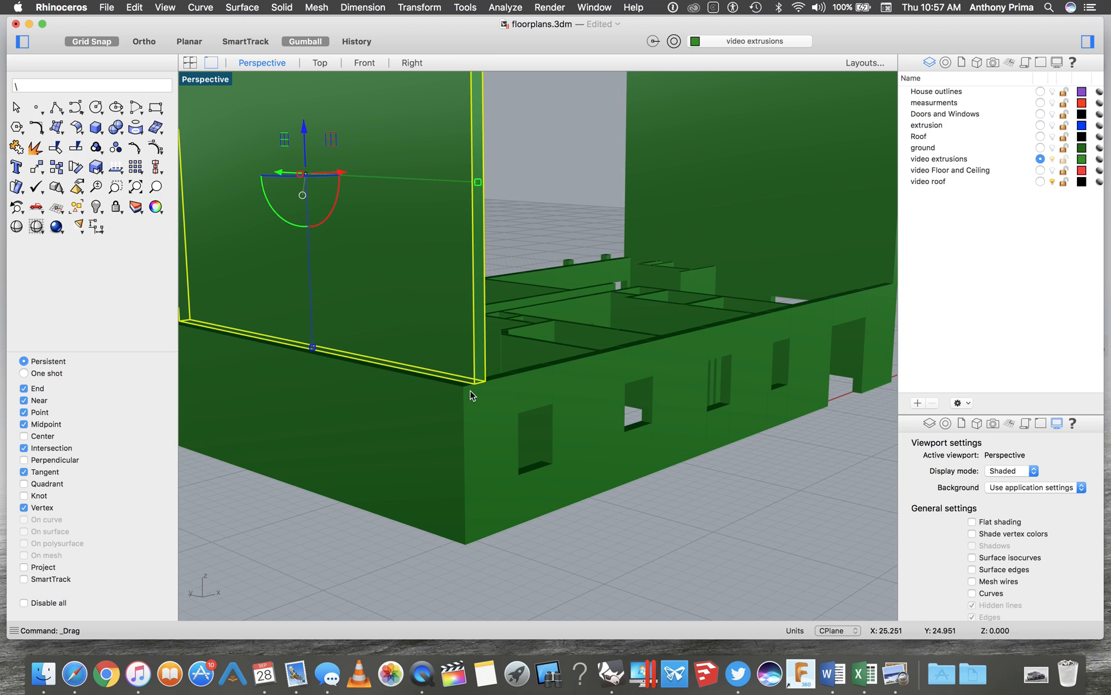
Step: Snap the copied slab's bottom outer corner onto the end wall's top outer corner
scroll(471, 393, up, 5)
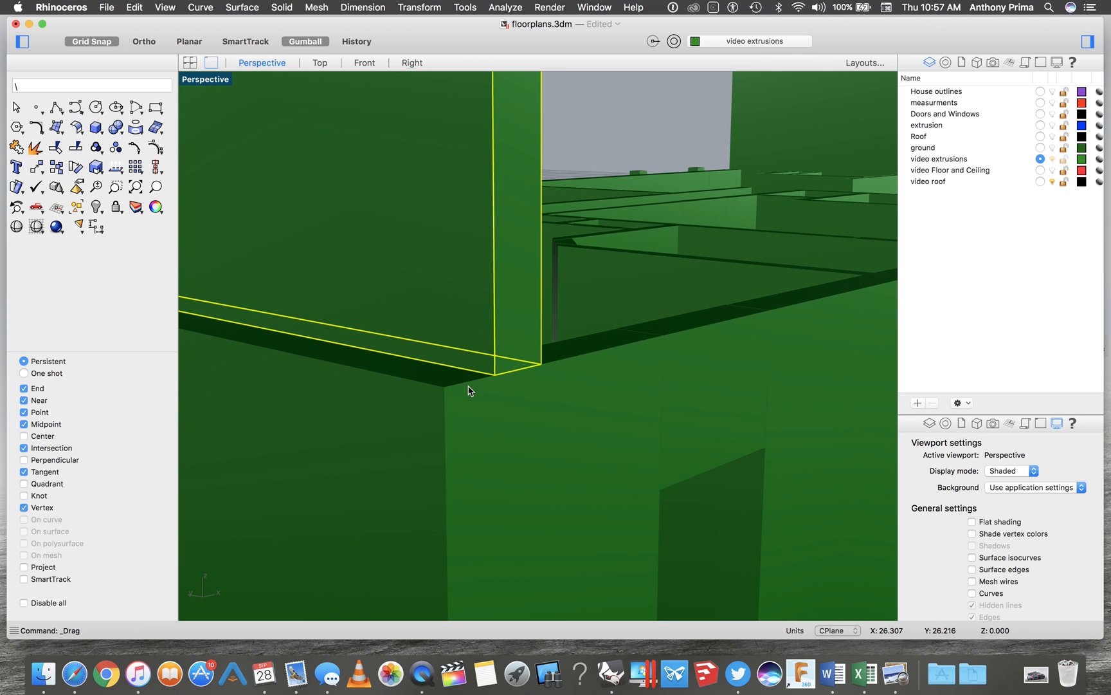
drag(494, 377, 448, 386)
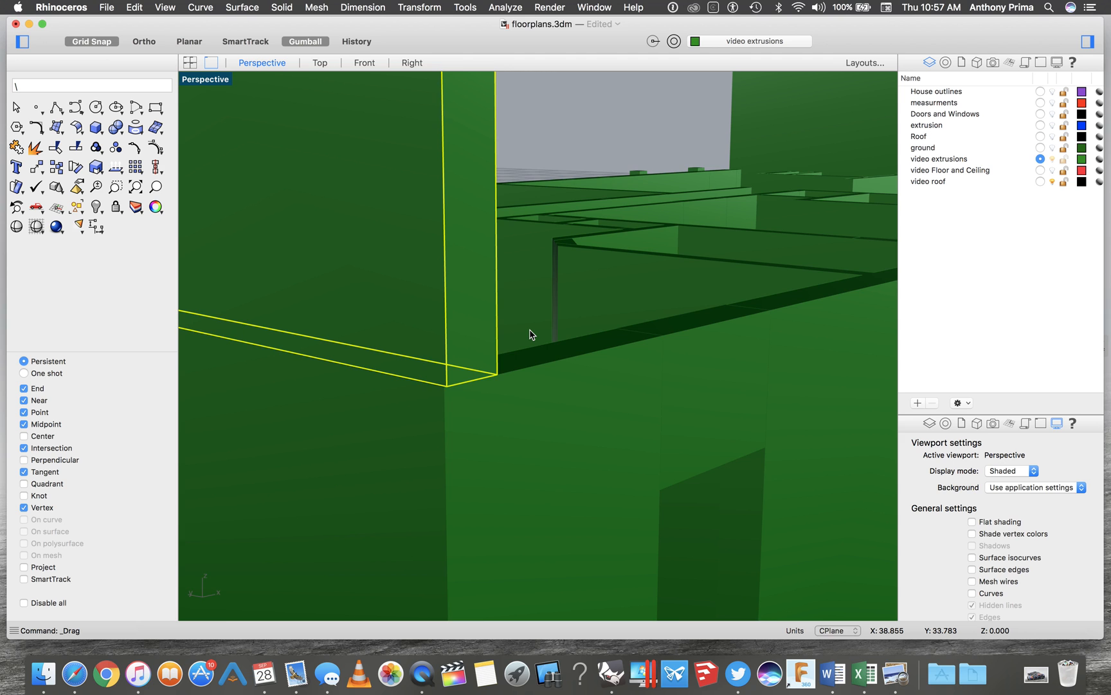
scroll(532, 334, down, 5)
click(667, 477)
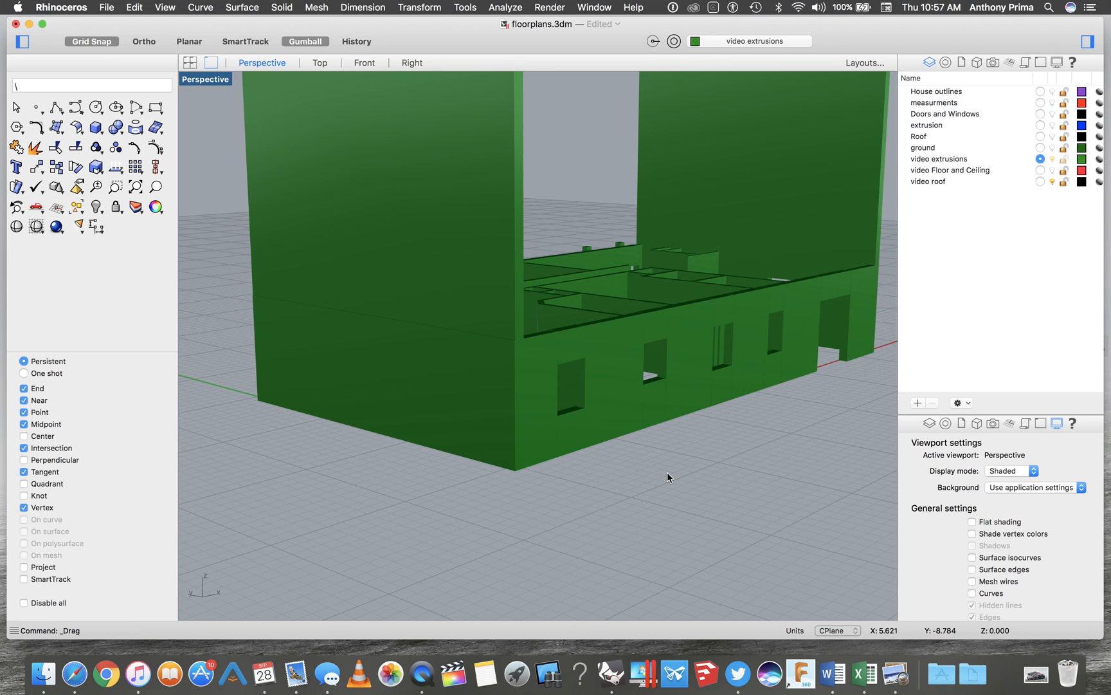
right_drag(667, 471, 667, 471)
scroll(707, 465, down, 3)
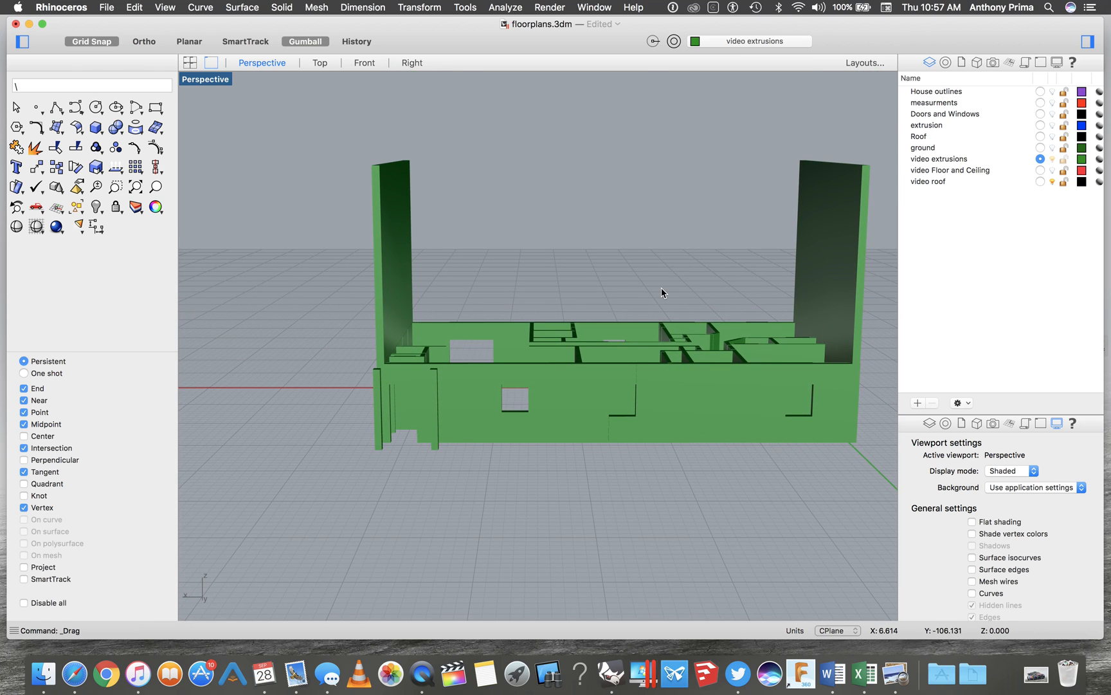
Step: Show the video Floor and Ceiling layer, make video roof the current layer, and hide video extrusions
click(1052, 170)
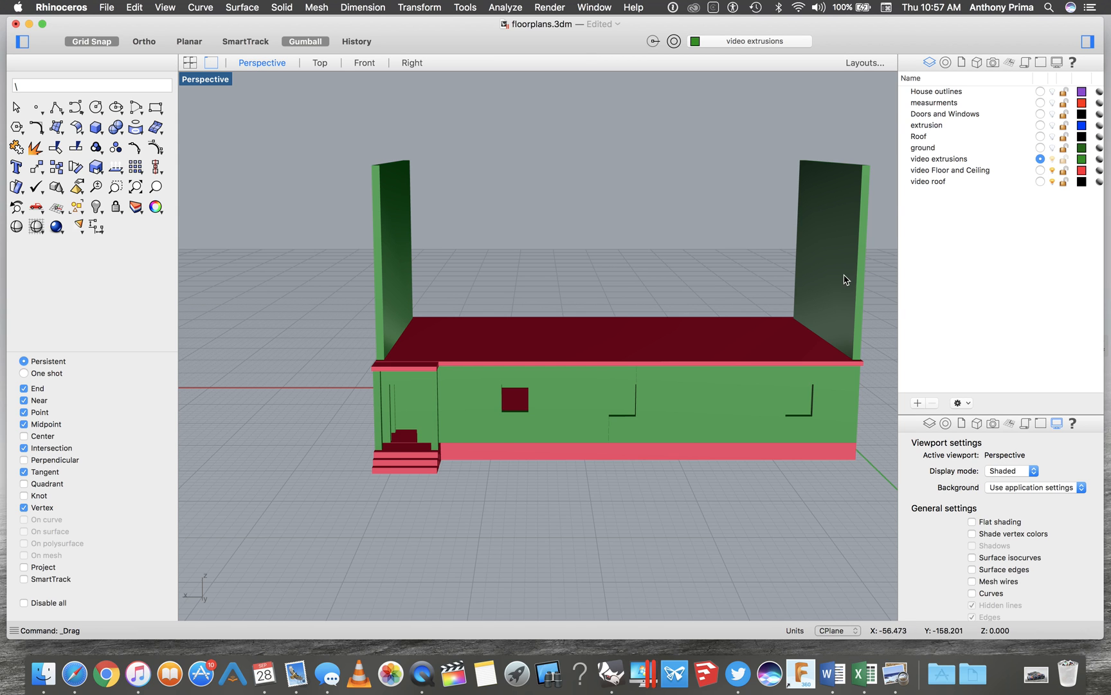
right_drag(546, 370, 549, 375)
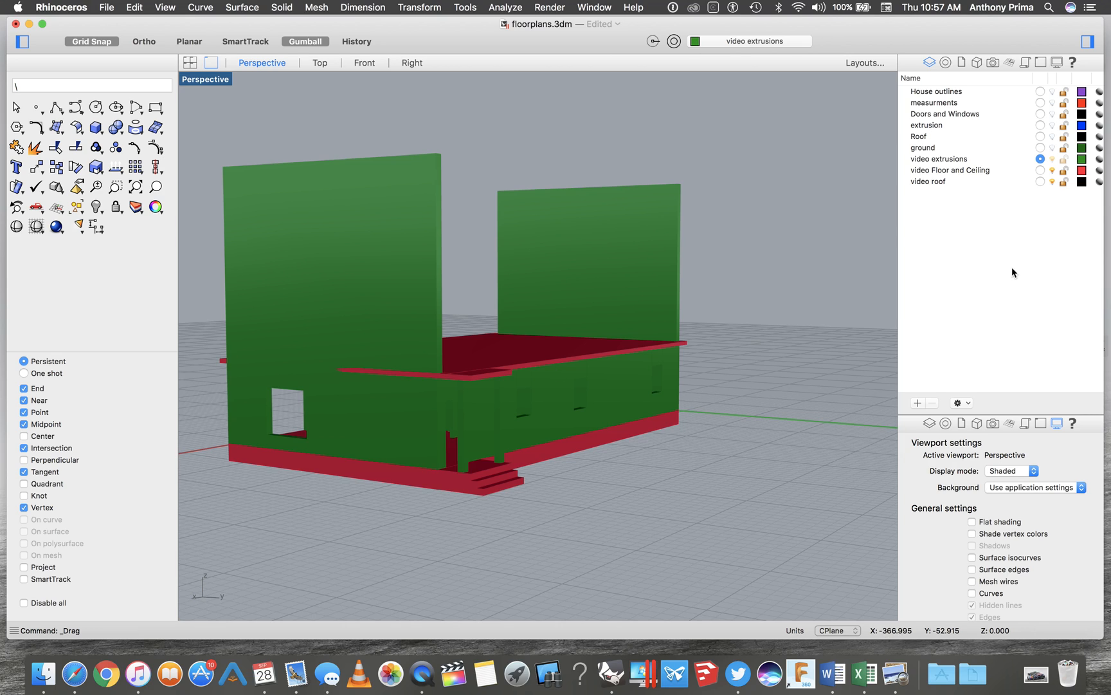
click(1040, 182)
click(1052, 159)
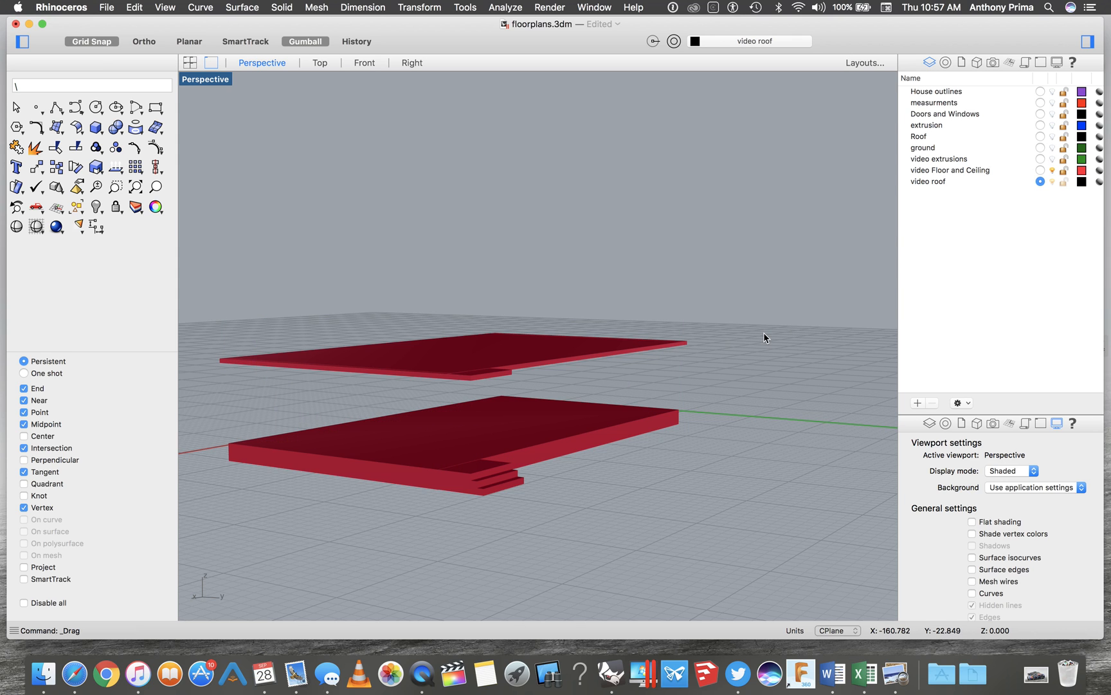
scroll(762, 331, up, 3)
shift+scroll(762, 333, left, 5)
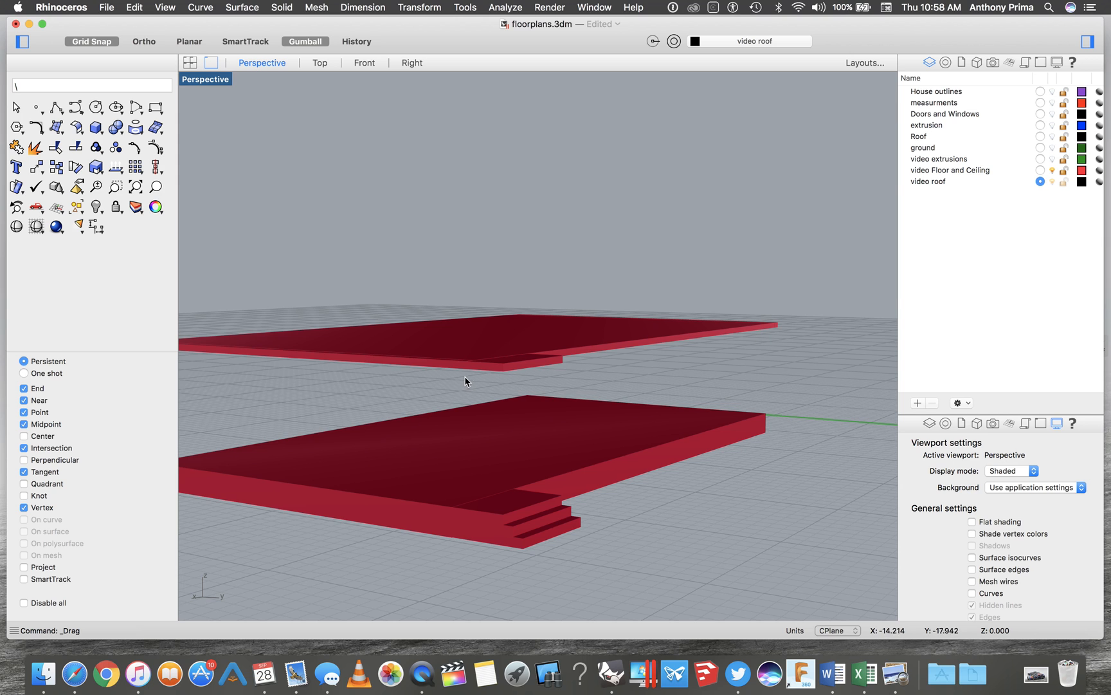
scroll(464, 376, left, 10)
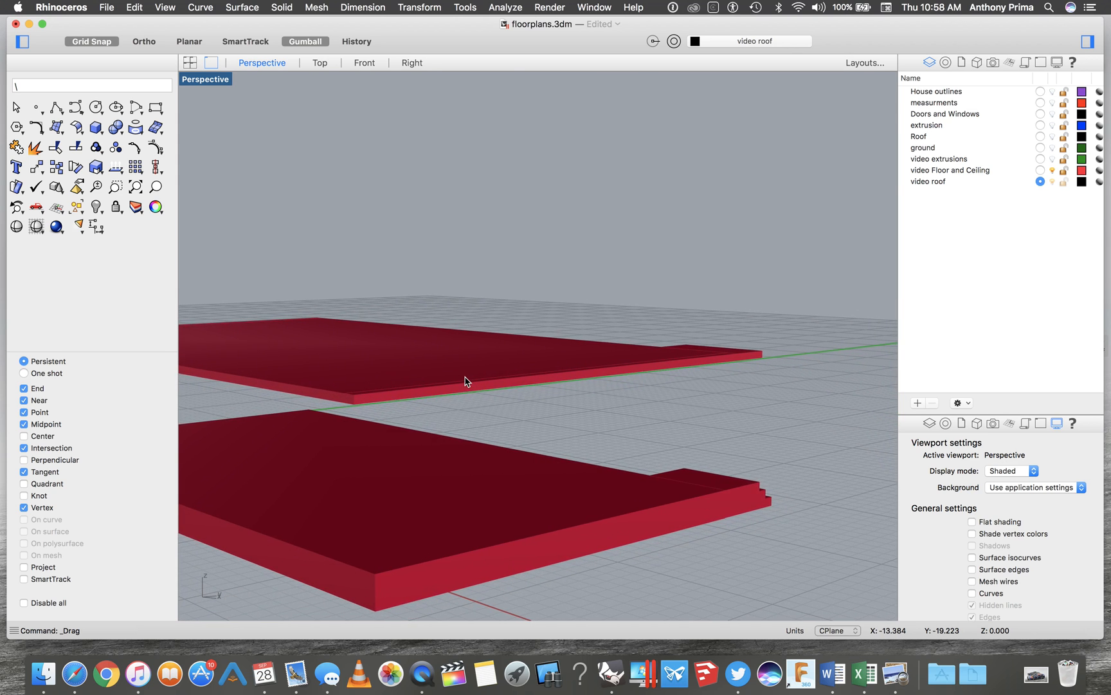
scroll(465, 380, up, 10)
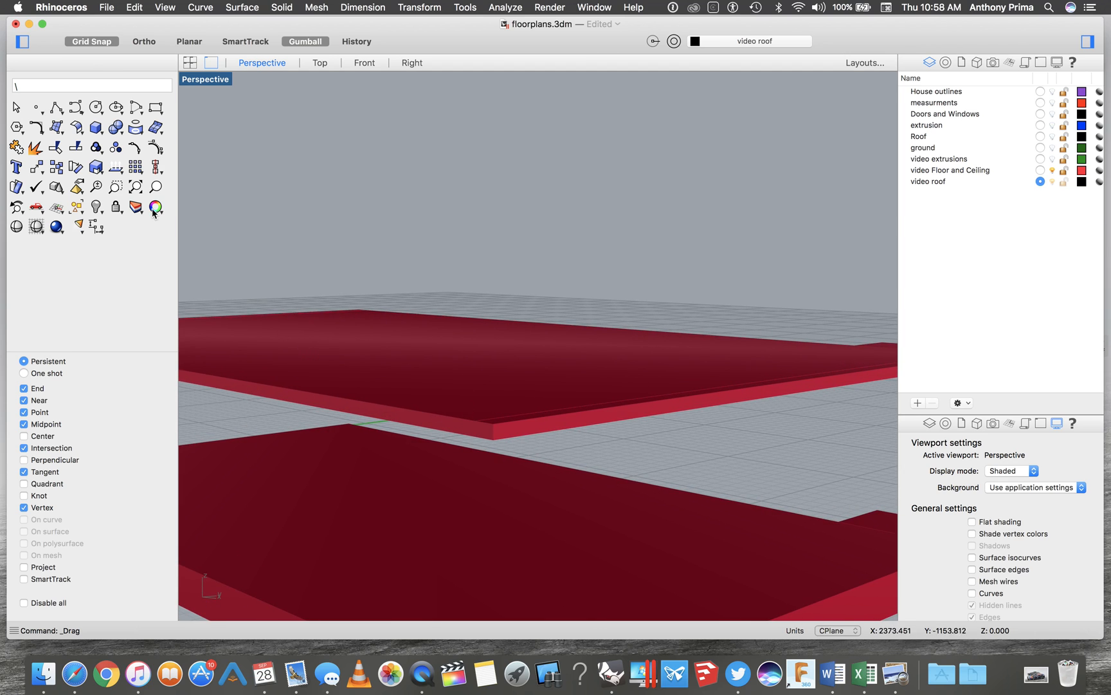
click(96, 128)
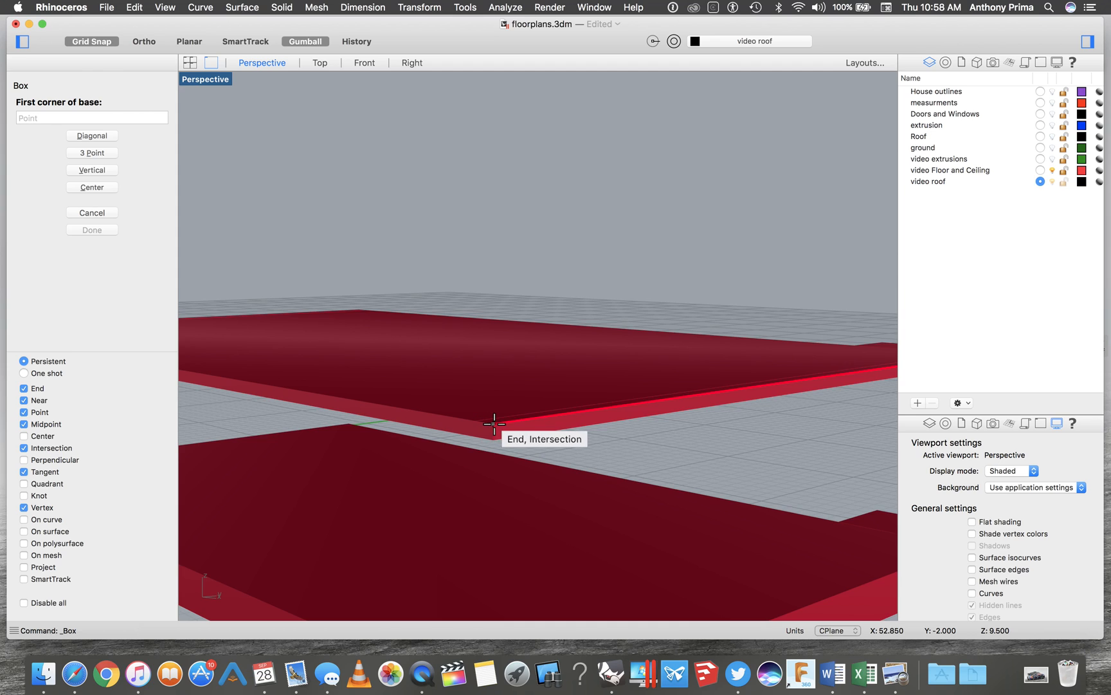
click(494, 422)
click(92, 135)
key(Escape)
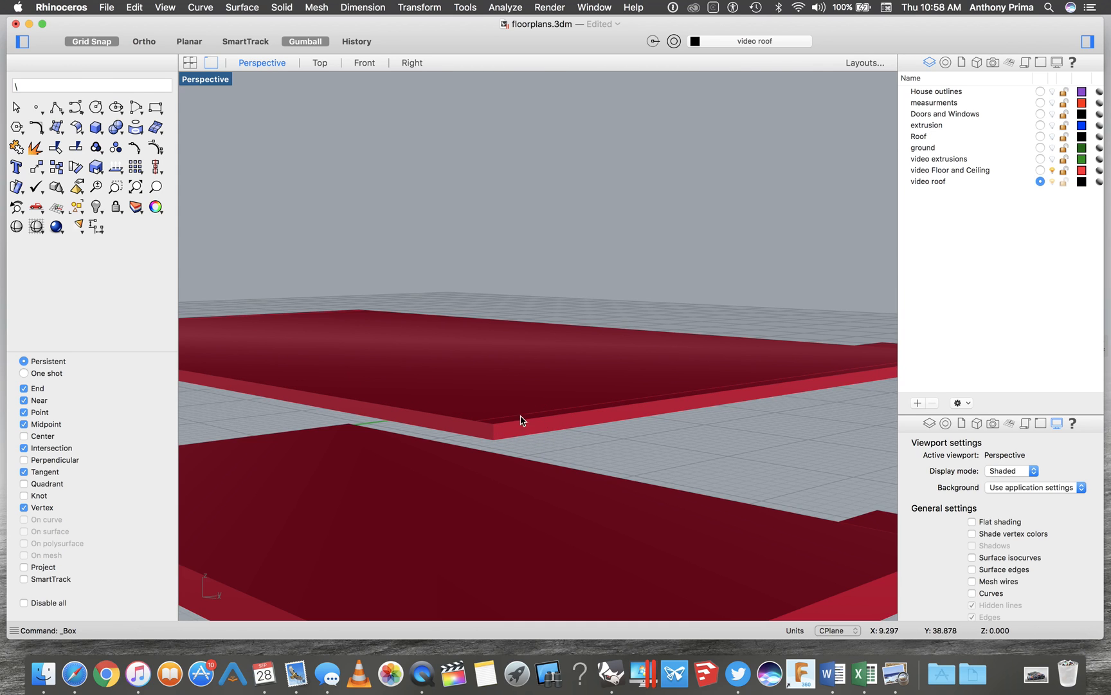
Step: Start a three-point box at the ceiling slab's top corner away from the porch, with a .5 first edge across the roof thickness
click(92, 127)
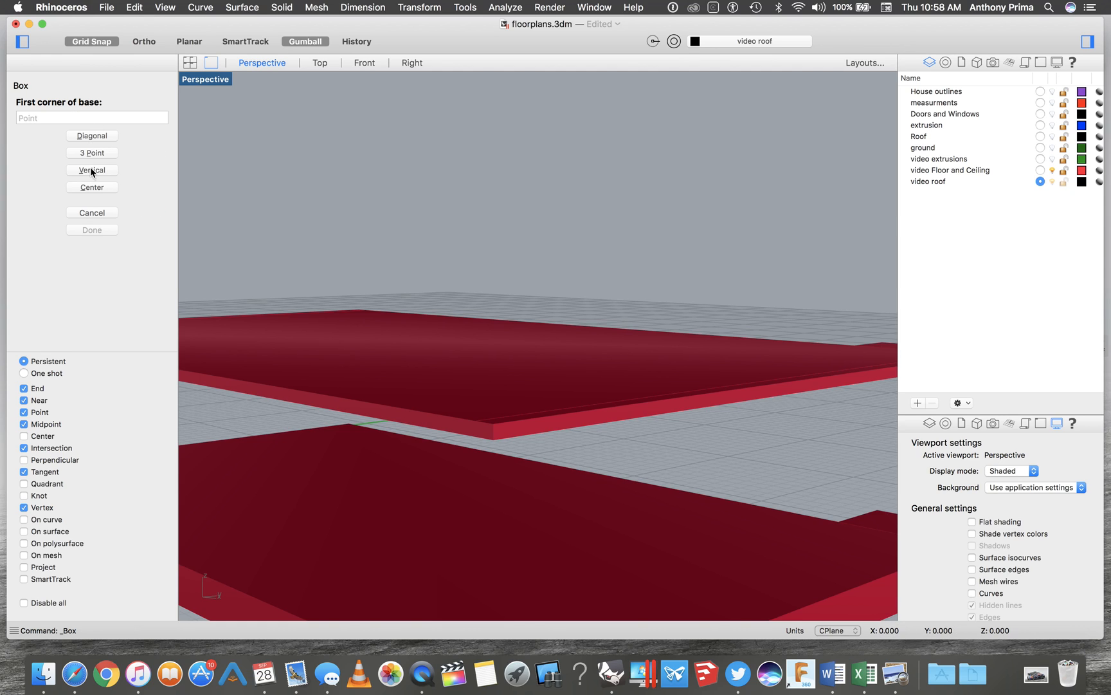
click(92, 153)
click(493, 420)
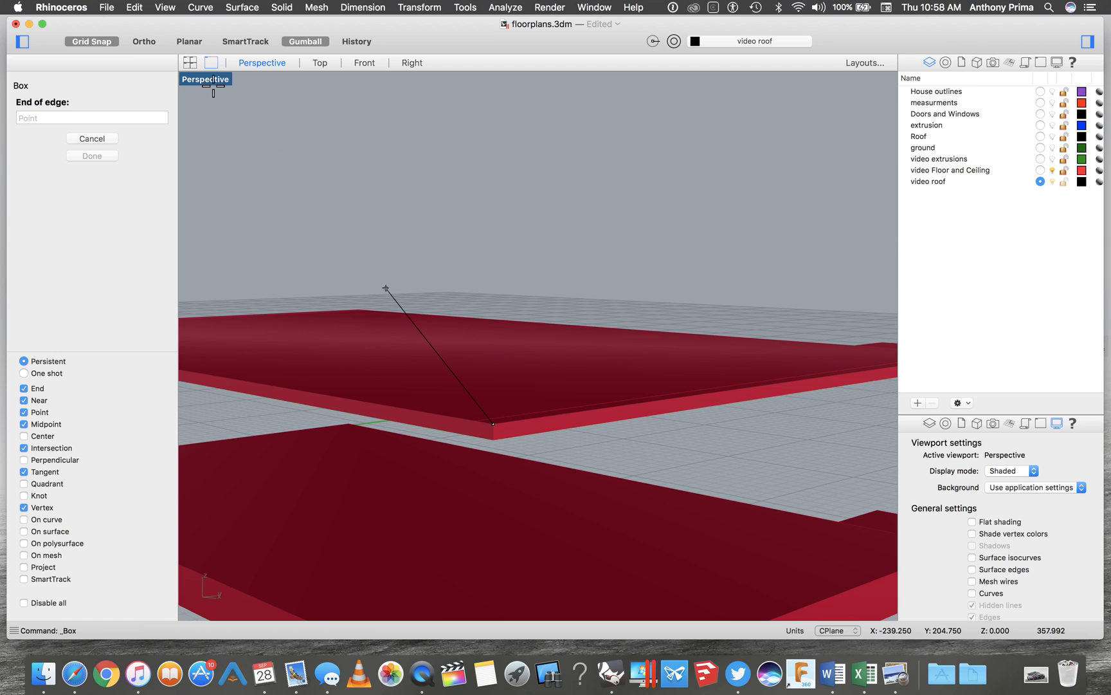
click(148, 113)
text(.5)
key(Return)
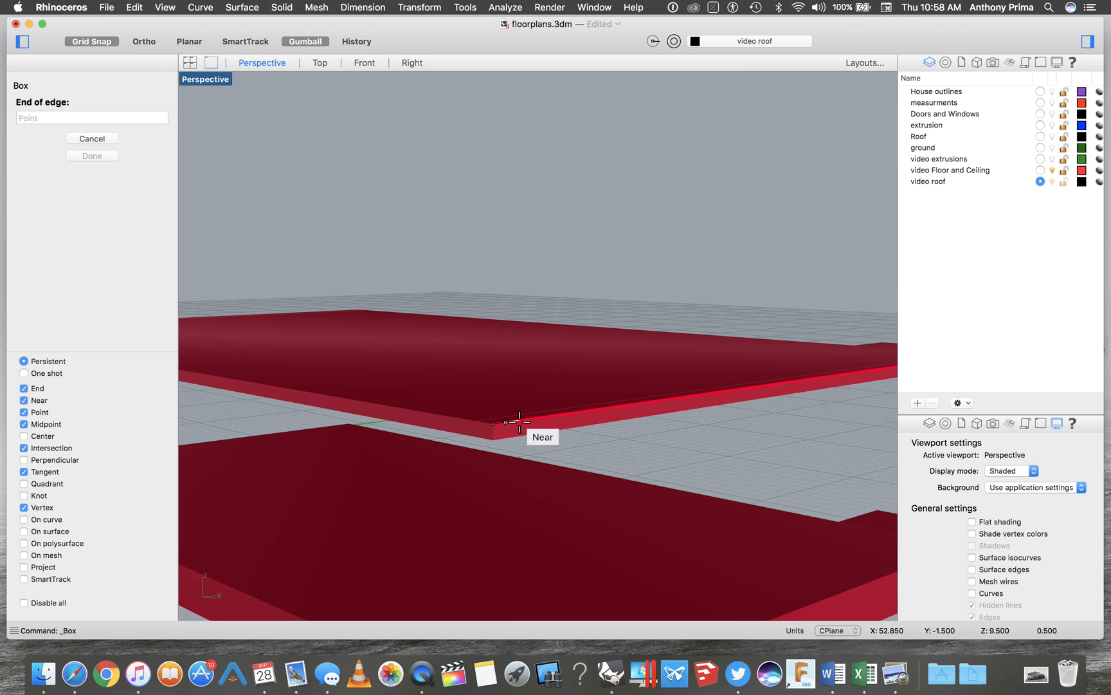
click(520, 422)
Step: Extend the box base along the ceiling's long edge to its opposite corner and raise it into a tall upright slab
scroll(358, 379, left, 10)
scroll(358, 380, left, 15)
key(shift)
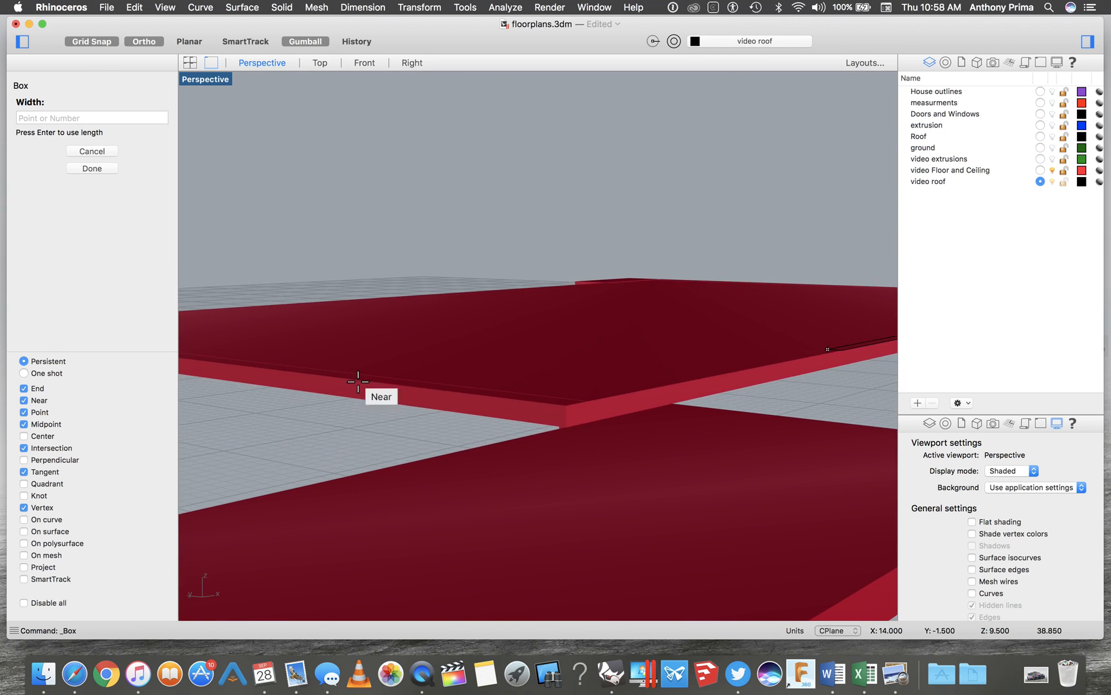
click(565, 404)
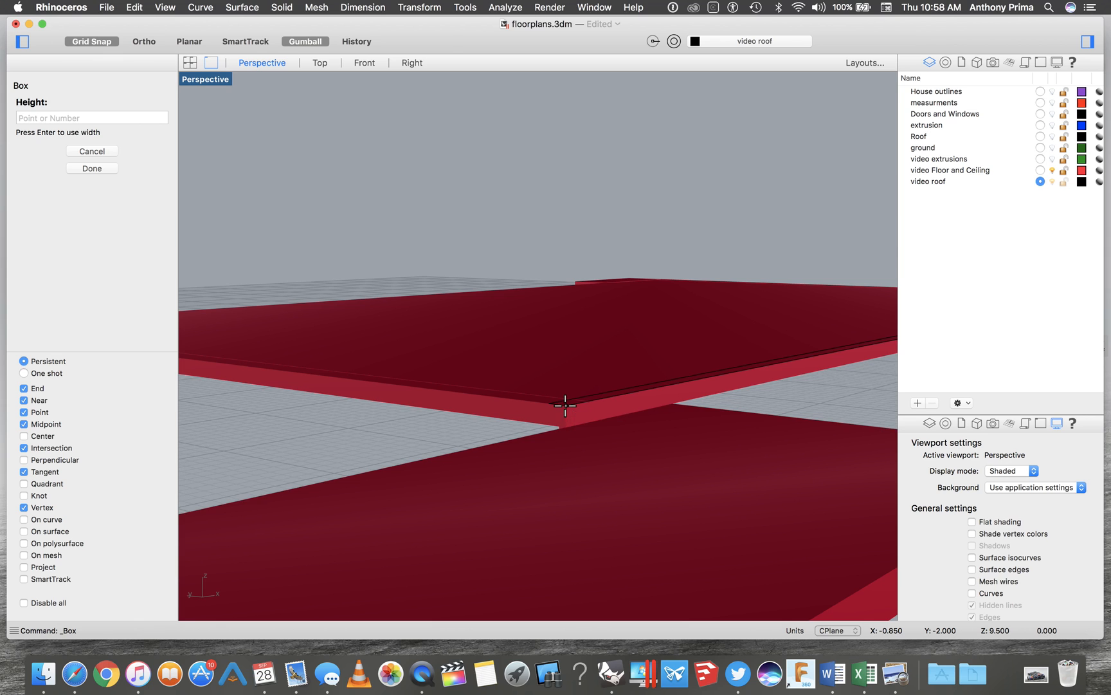
scroll(513, 208, down, 5)
key(shift)
scroll(514, 208, up, 3)
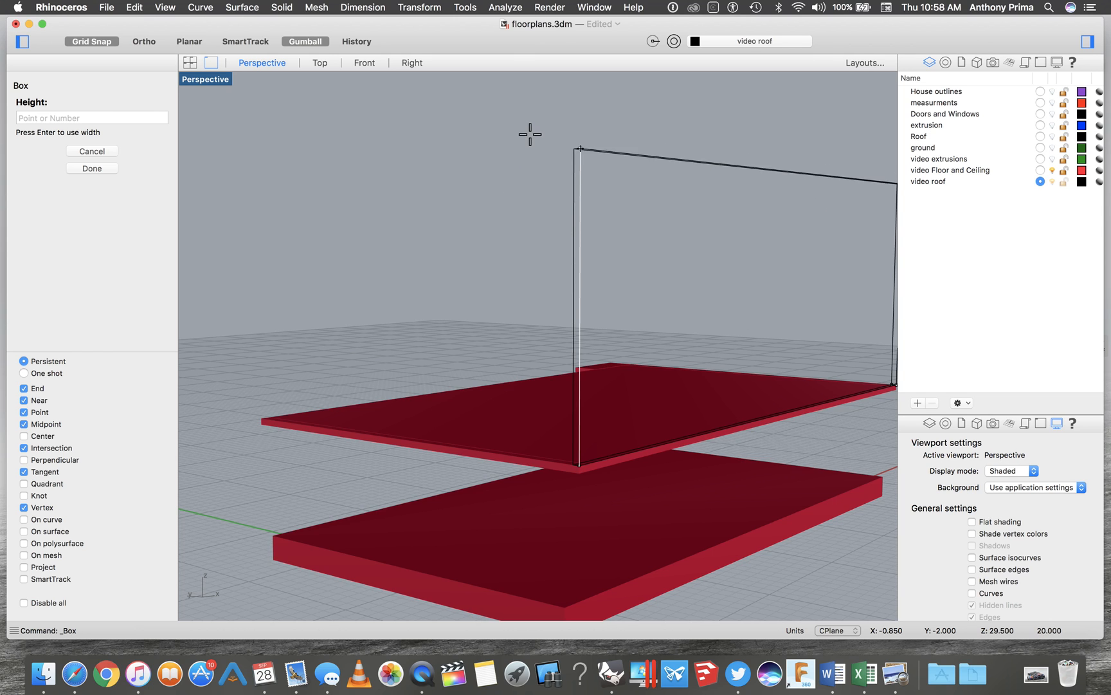
click(539, 88)
Step: Copy the upright roof slab and move the copy across the house to the ceiling's opposite long edge on the porch side
scroll(539, 91, up, 1)
right_drag(539, 88, 539, 70)
right_drag(431, 172, 598, 168)
right_drag(441, 182, 649, 253)
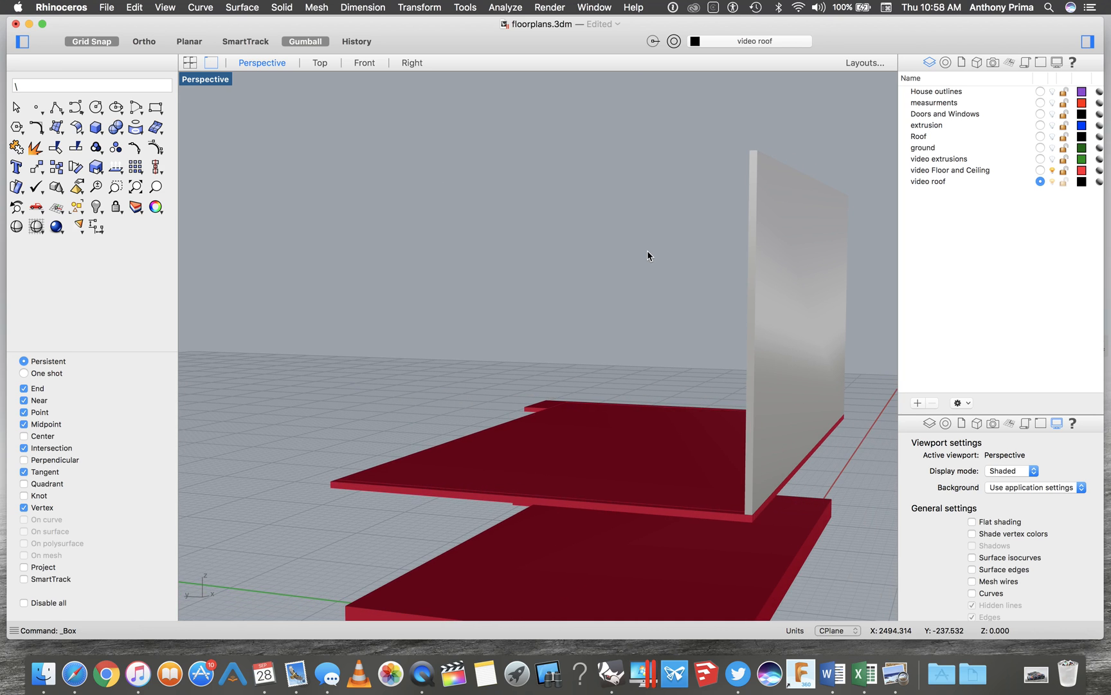
click(790, 295)
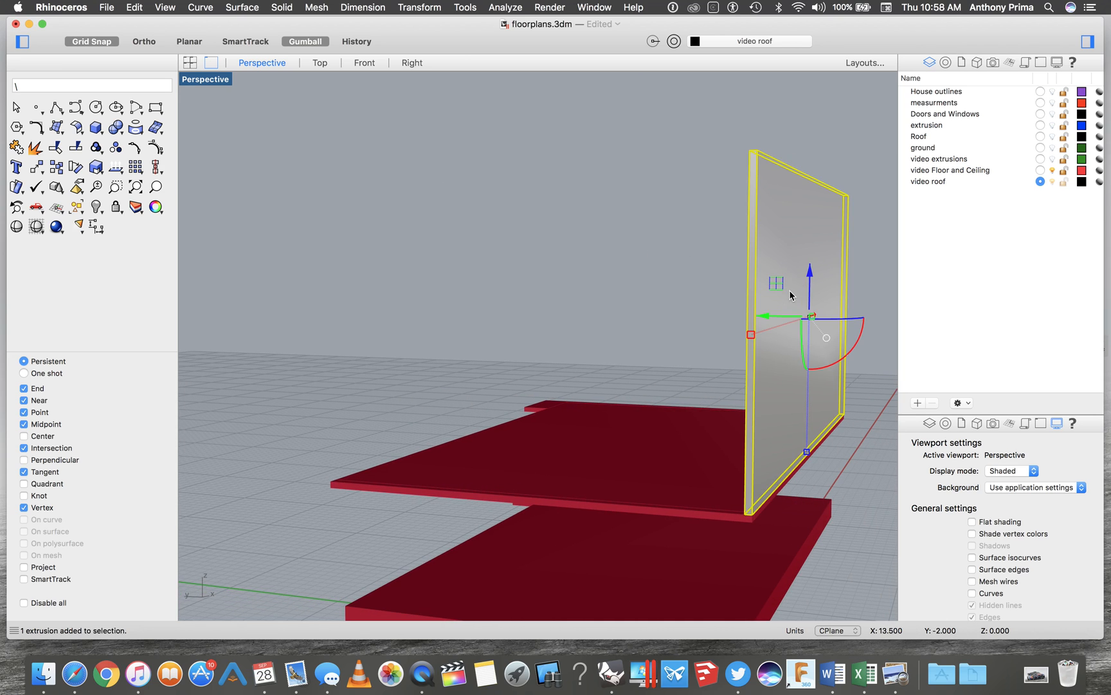
key(super+c)
key(super+v)
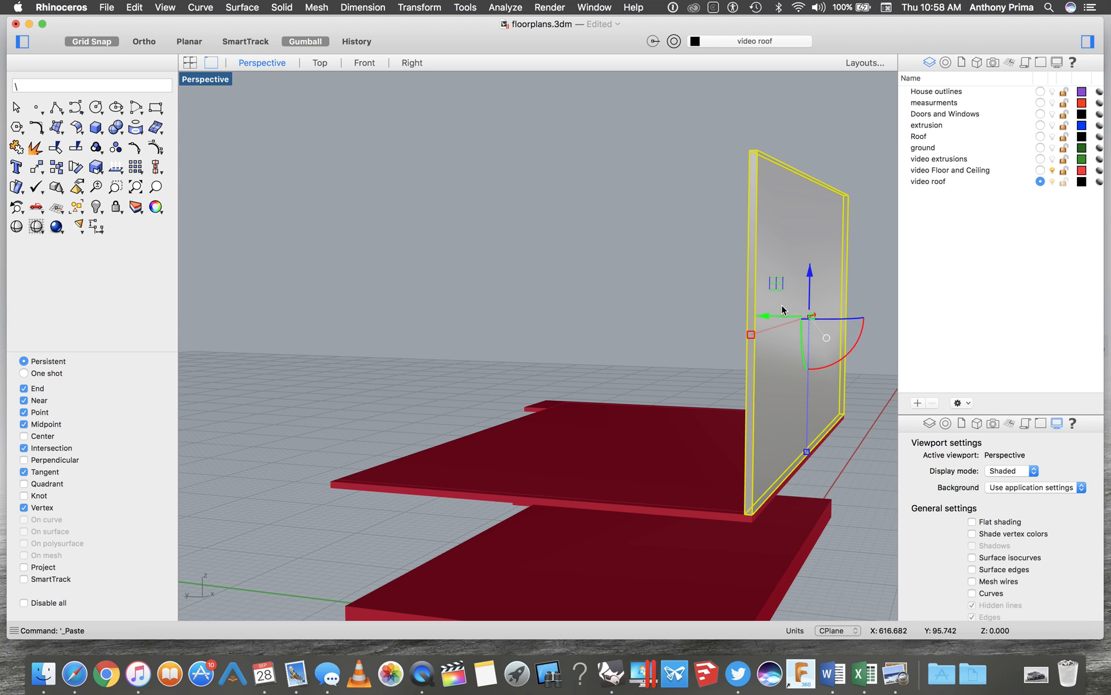
drag(779, 318, 429, 429)
Step: Snap the copied roof slab's bottom outer corner onto the ceiling's top corner on the porch side
right_drag(429, 429, 561, 503)
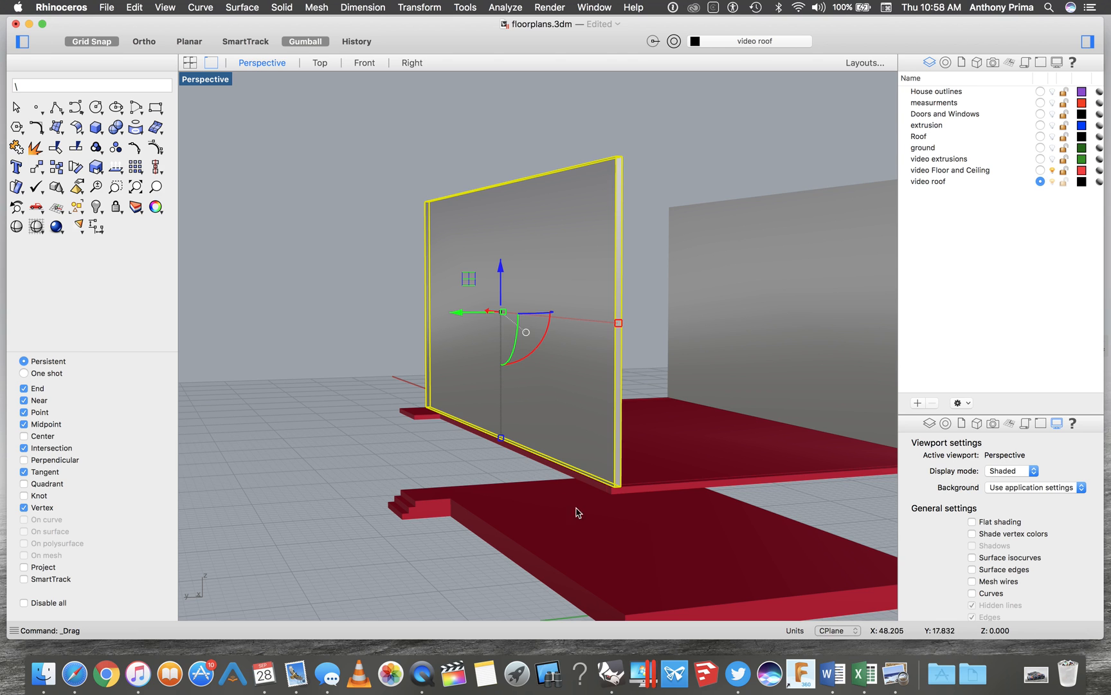
scroll(592, 503, up, 5)
scroll(567, 491, up, 5)
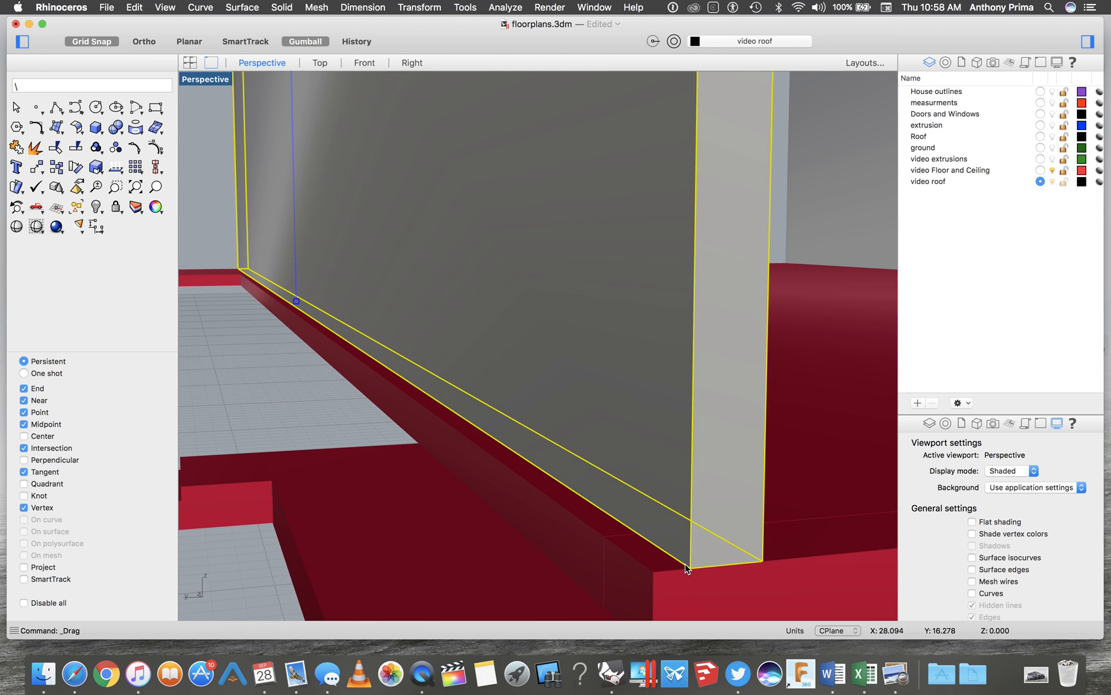
drag(687, 568, 655, 570)
click(269, 394)
scroll(269, 394, down, 5)
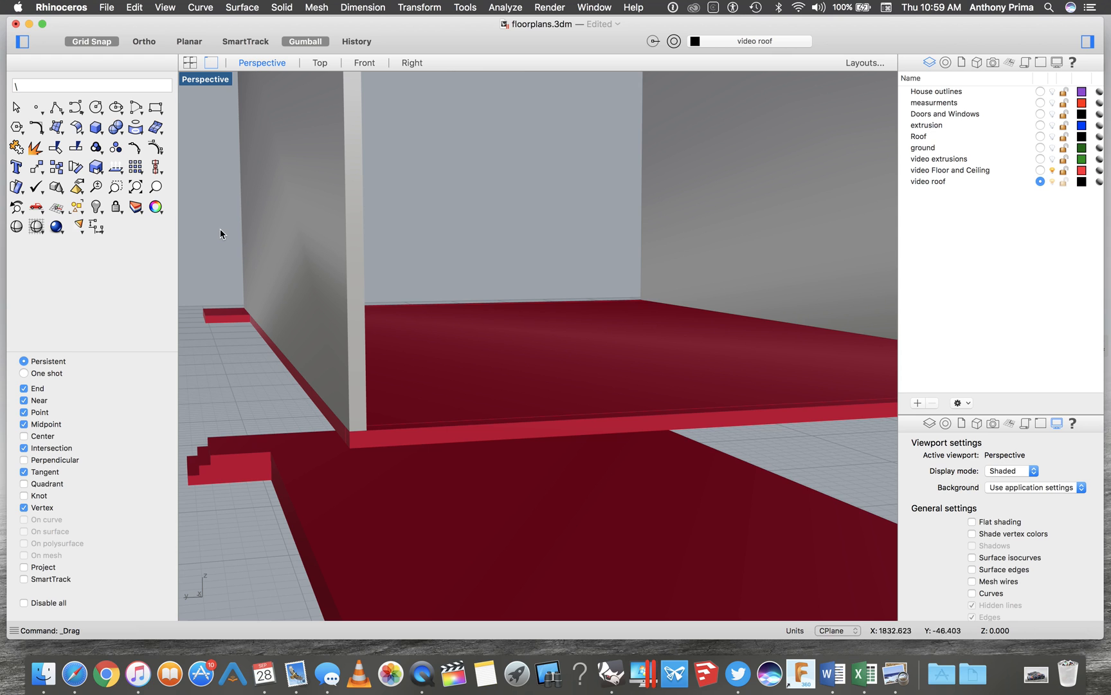
scroll(217, 220, up, 5)
scroll(218, 221, down, 5)
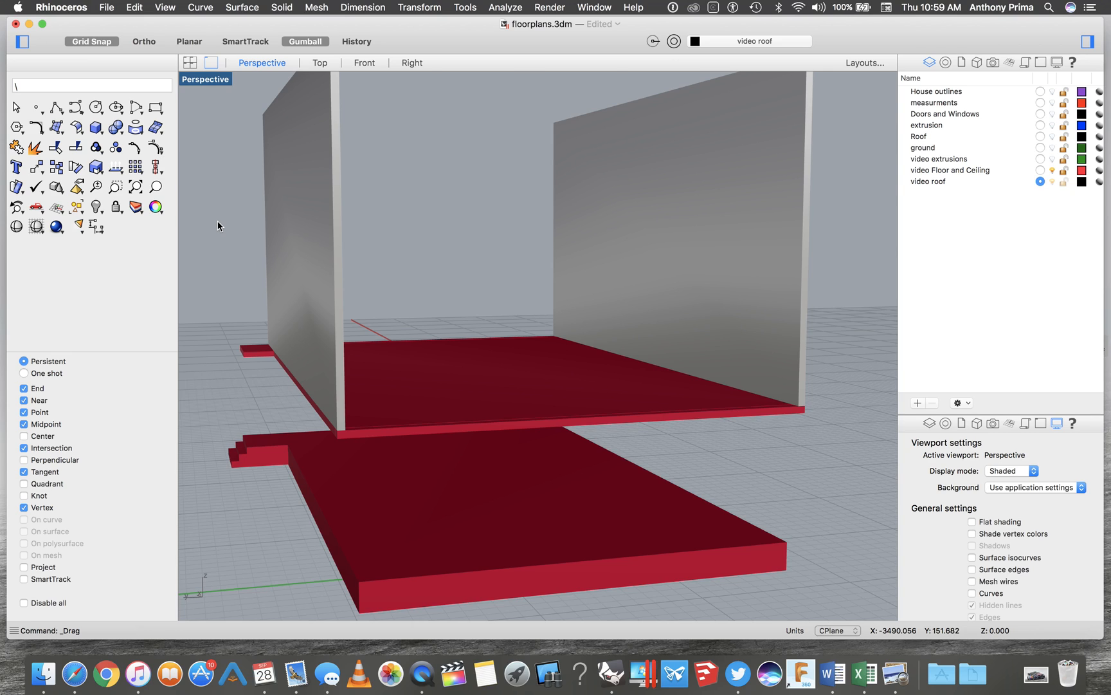
Step: Try to rotate the porch-side roof slab by -35 degrees around the X axis
click(288, 237)
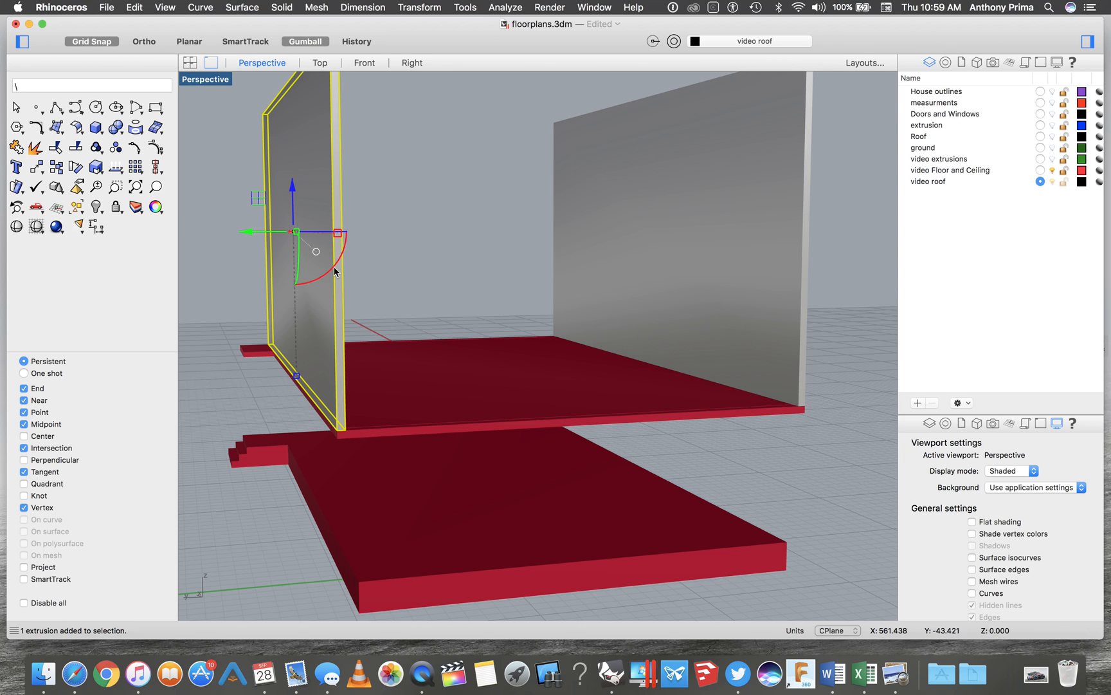
click(334, 270)
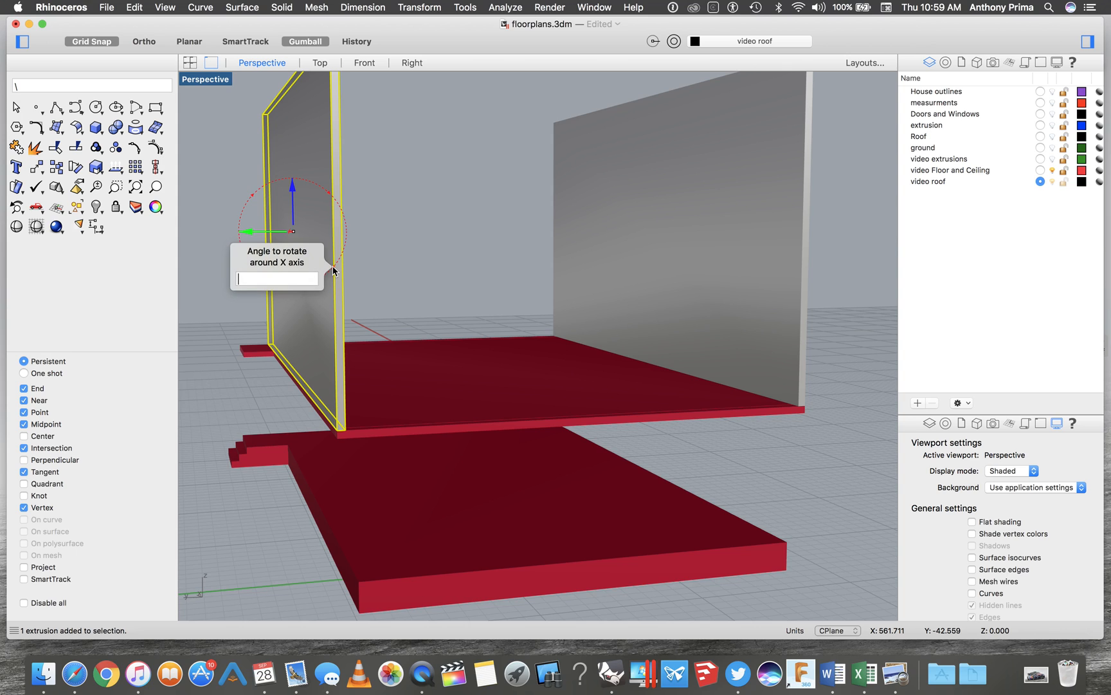
text(-35)
key(Return)
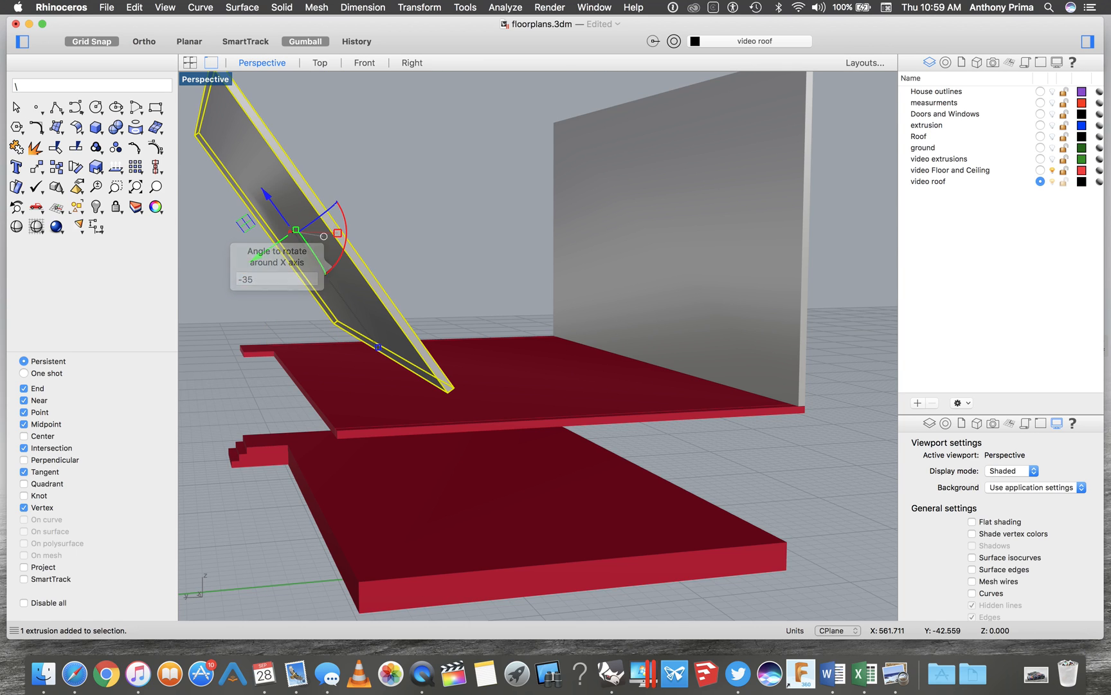
key(super+z)
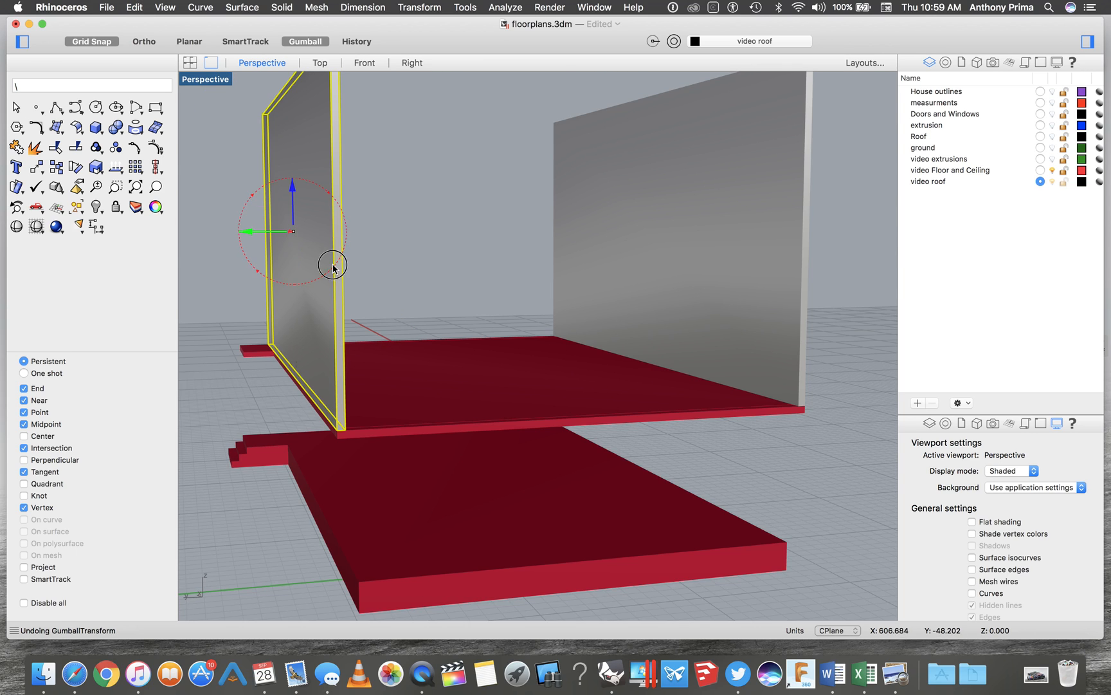
click(332, 265)
text(-35)
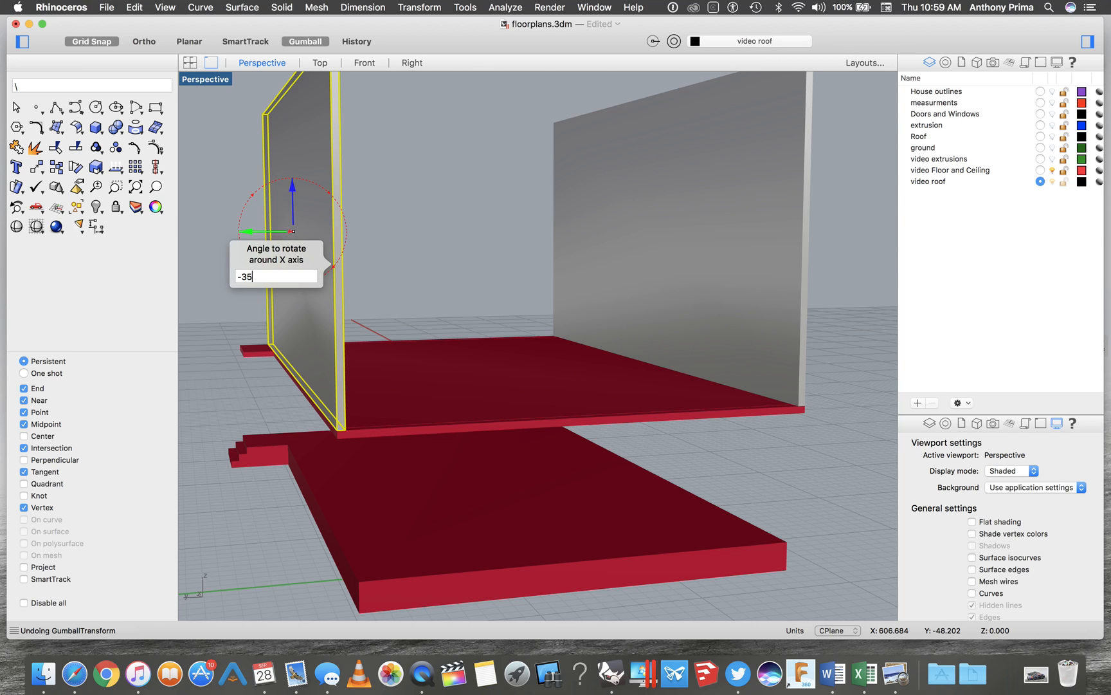
key(Return)
key(super+z)
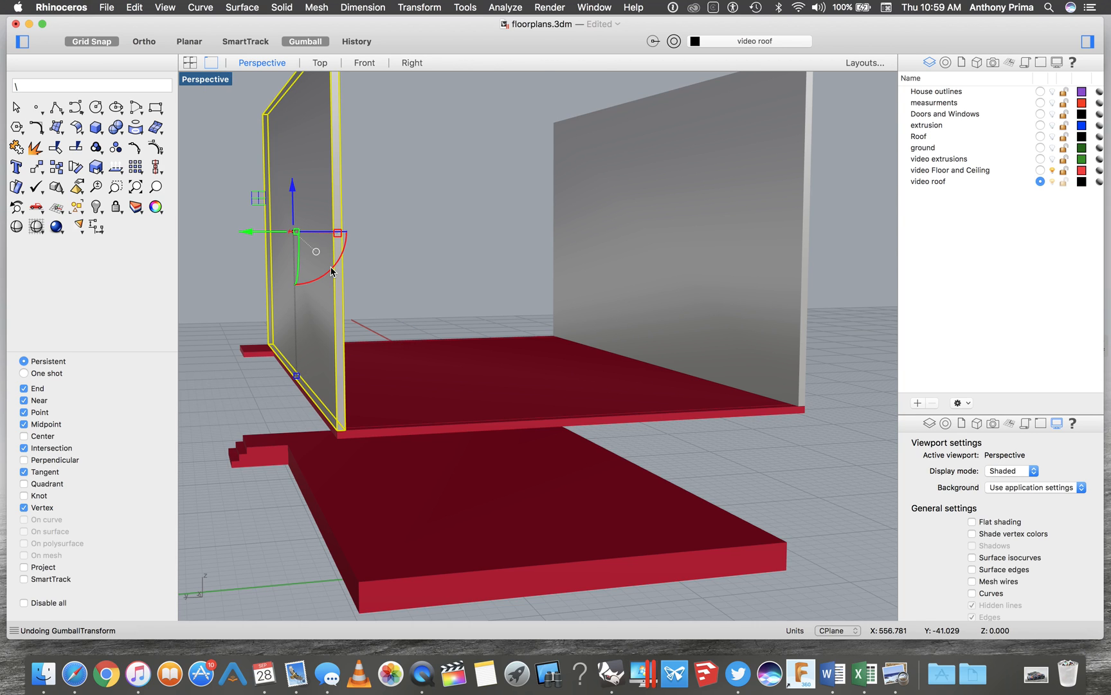
click(332, 271)
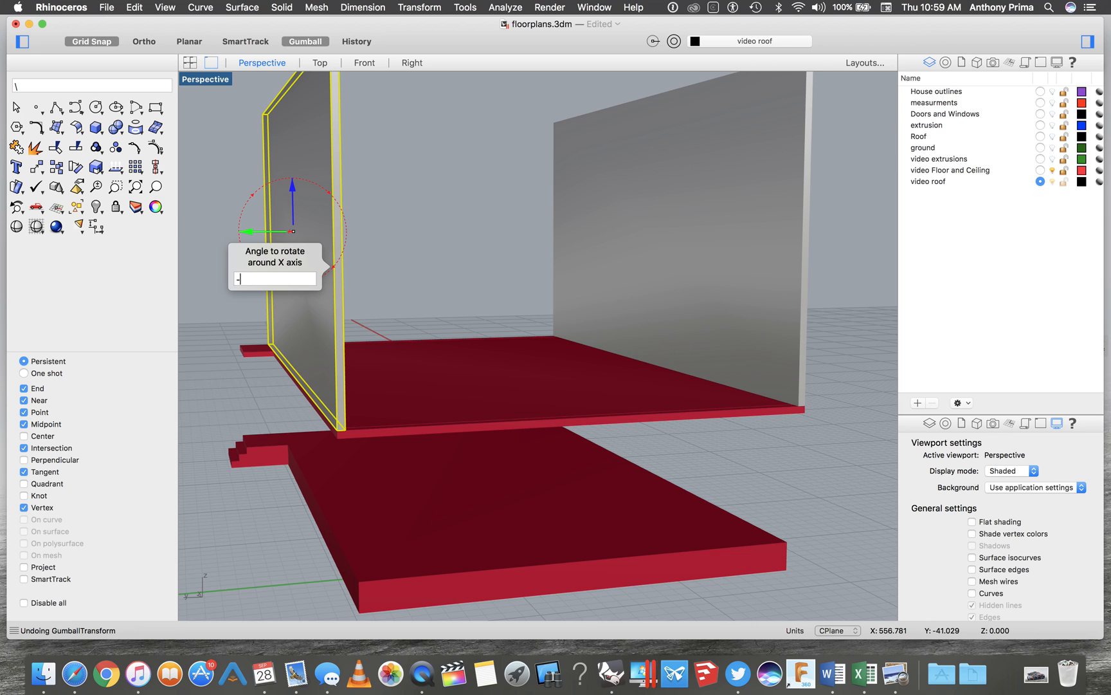
text(-)
key(Escape)
Step: Try to rotate the porch-side roof slab by 35 degrees around the X axis
scroll(254, 233, up, 5)
click(254, 233)
scroll(297, 251, up, 3)
scroll(297, 248, left, 8)
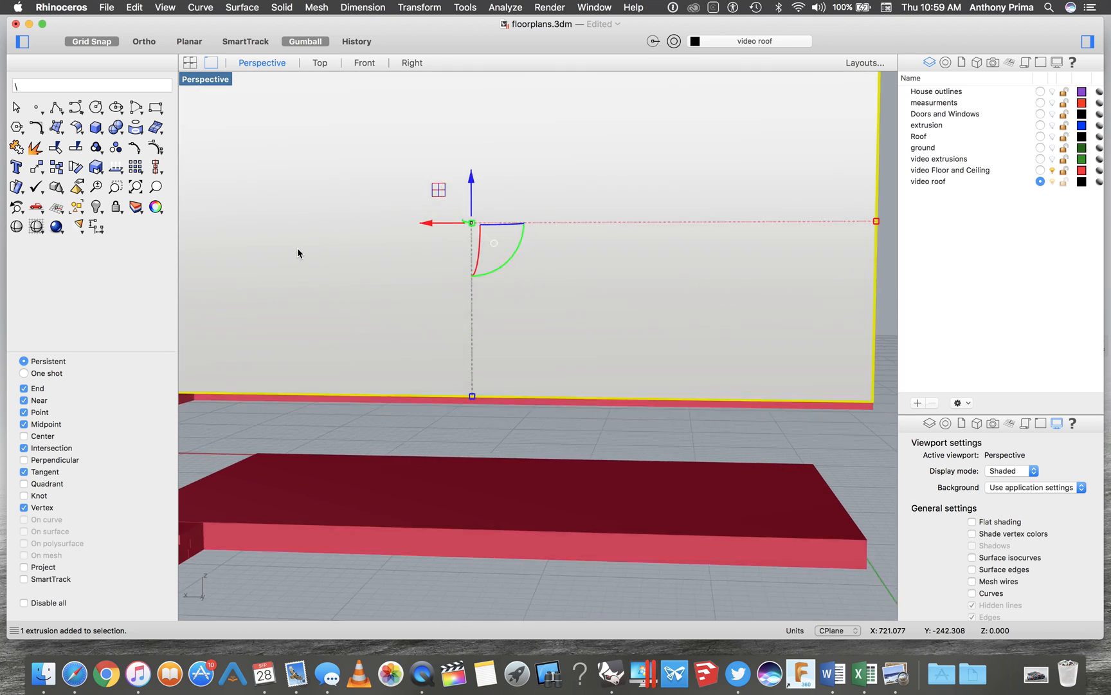
scroll(297, 247, left, 5)
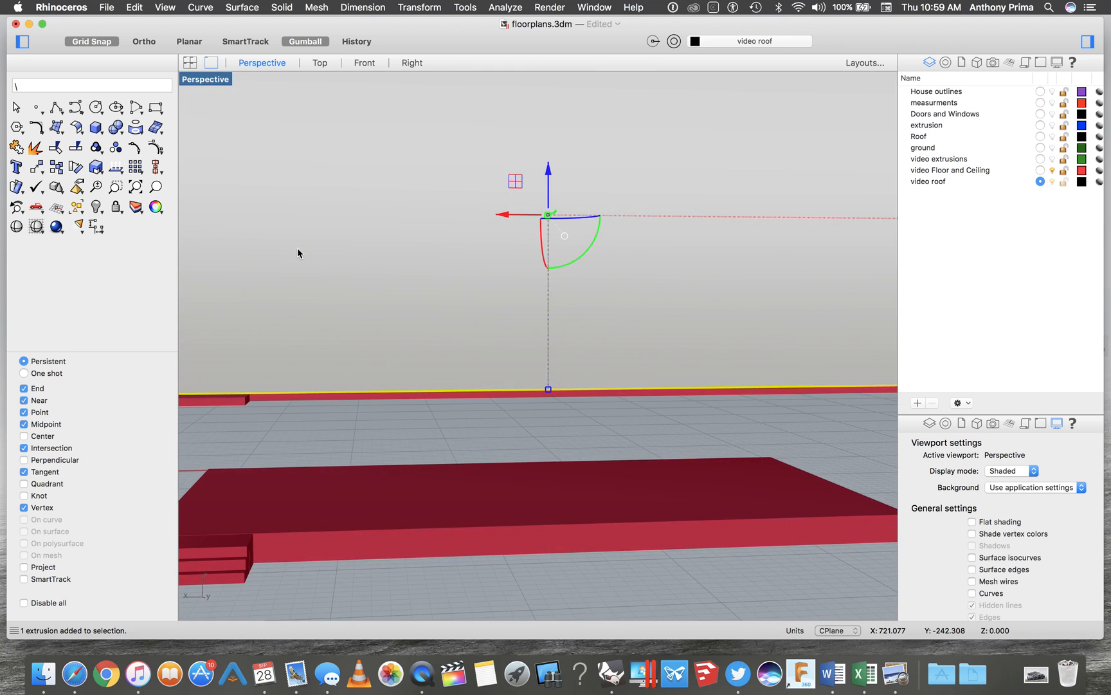
click(625, 246)
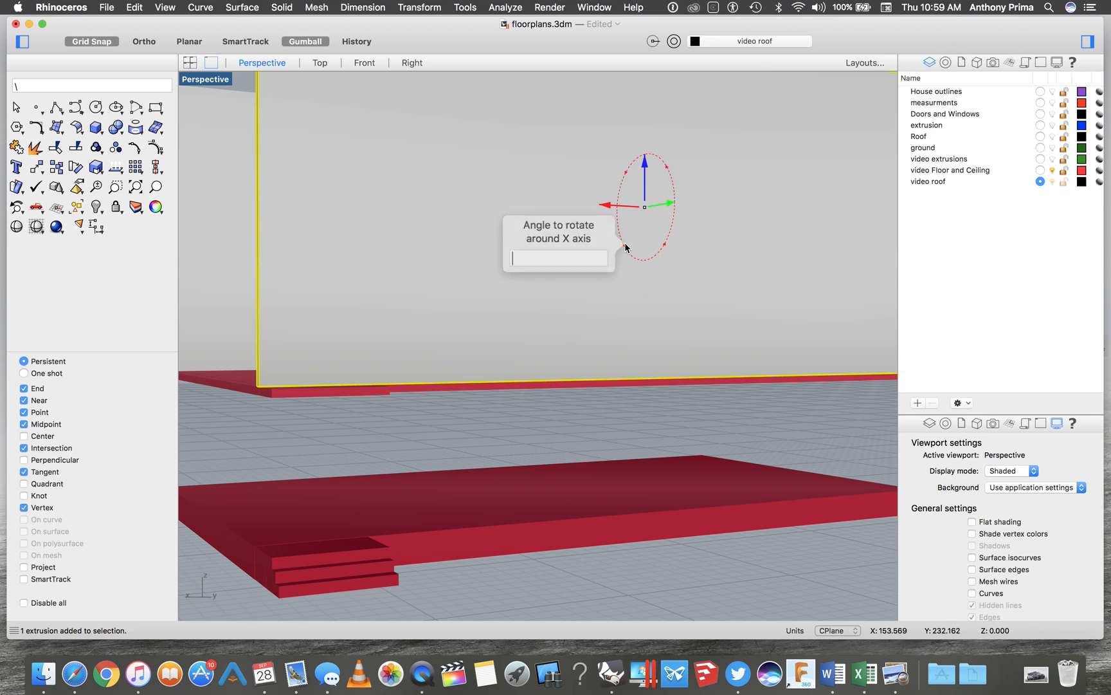
text(35)
key(Return)
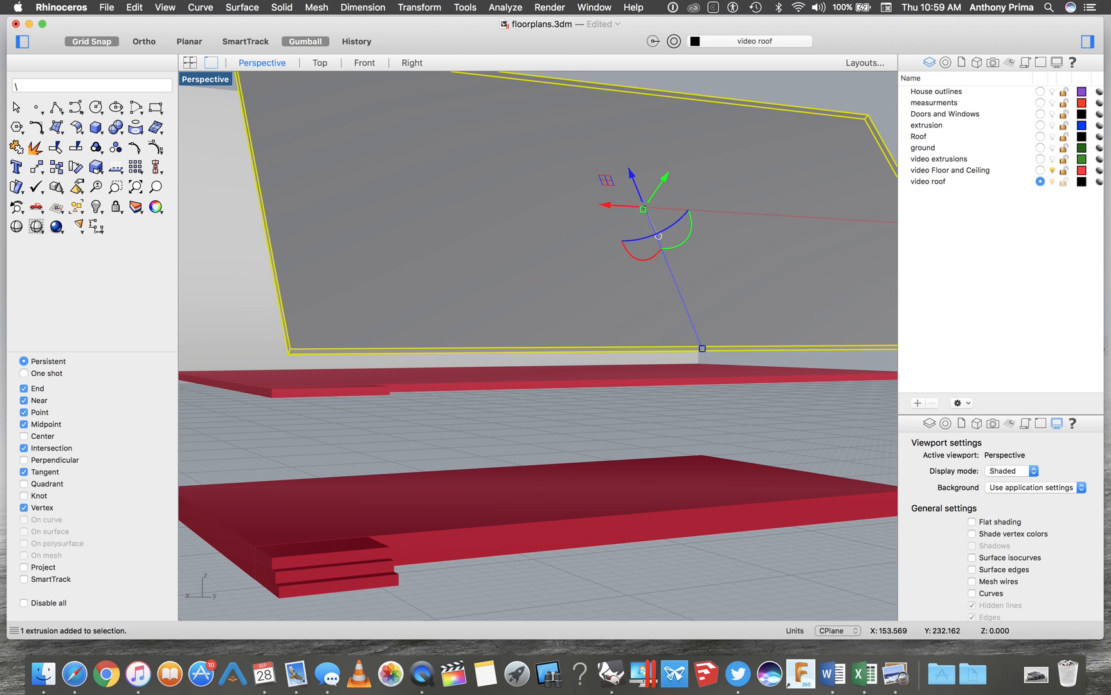
Step: Check the porch-side slab's tilt against the ceiling, and undo its 35-degree rotation
scroll(637, 290, left, 10)
scroll(637, 289, left, 3)
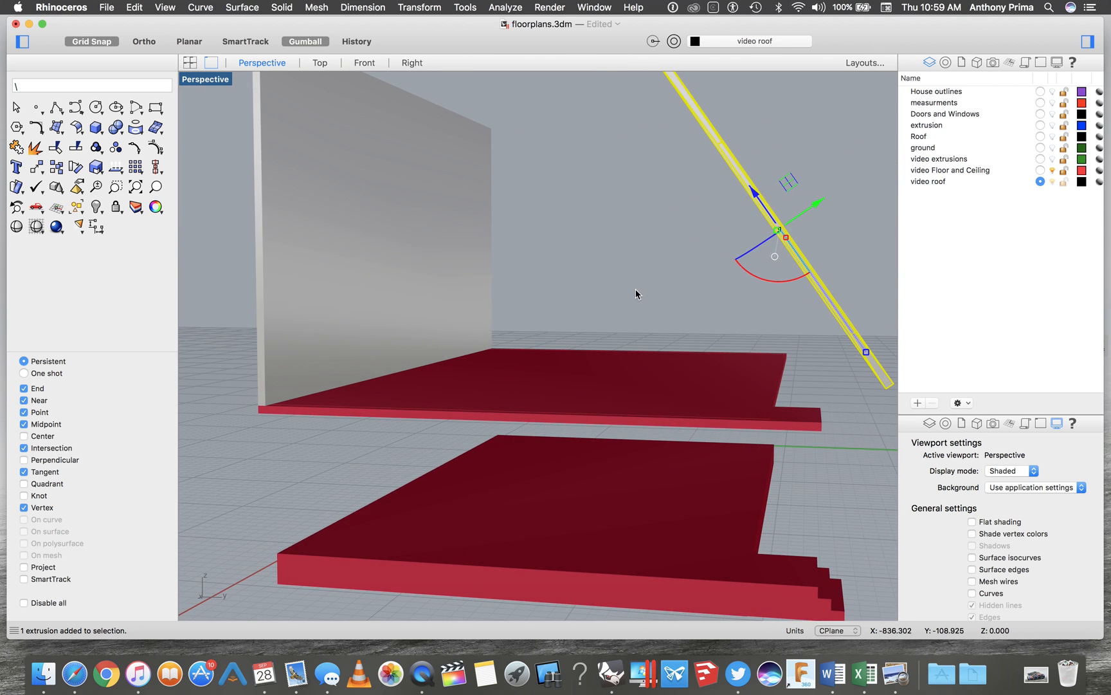
scroll(642, 267, right, 5)
shift+right_drag(641, 267, 640, 267)
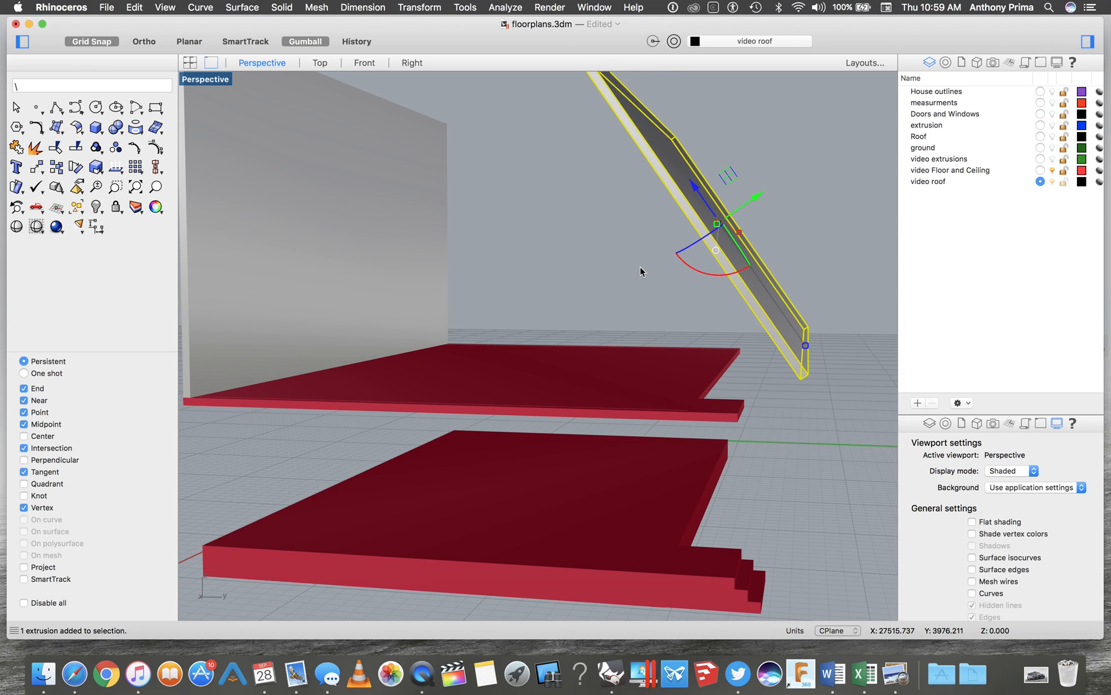
scroll(640, 266, down, 6)
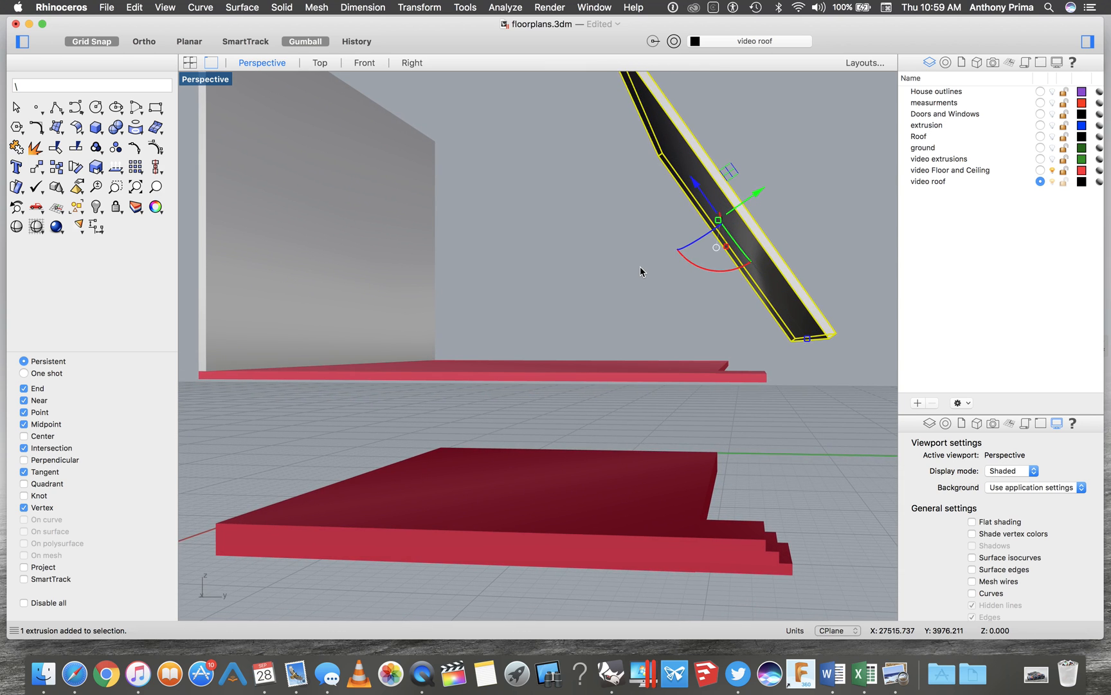
scroll(647, 329, left, 5)
scroll(647, 329, up, 5)
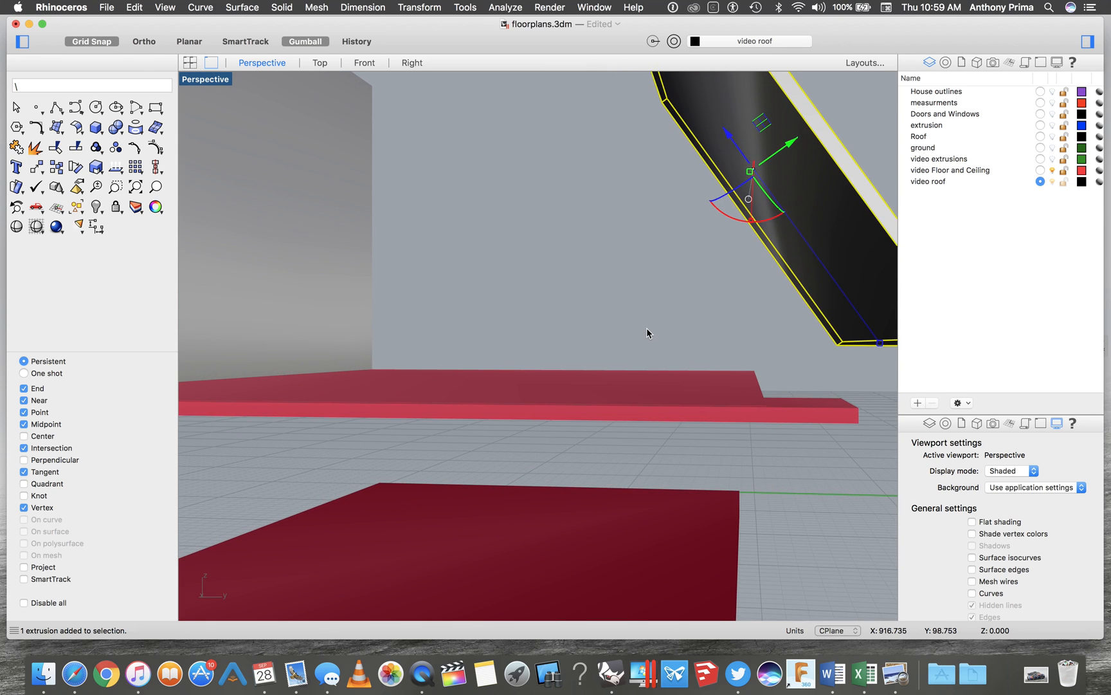
scroll(718, 278, up, 6)
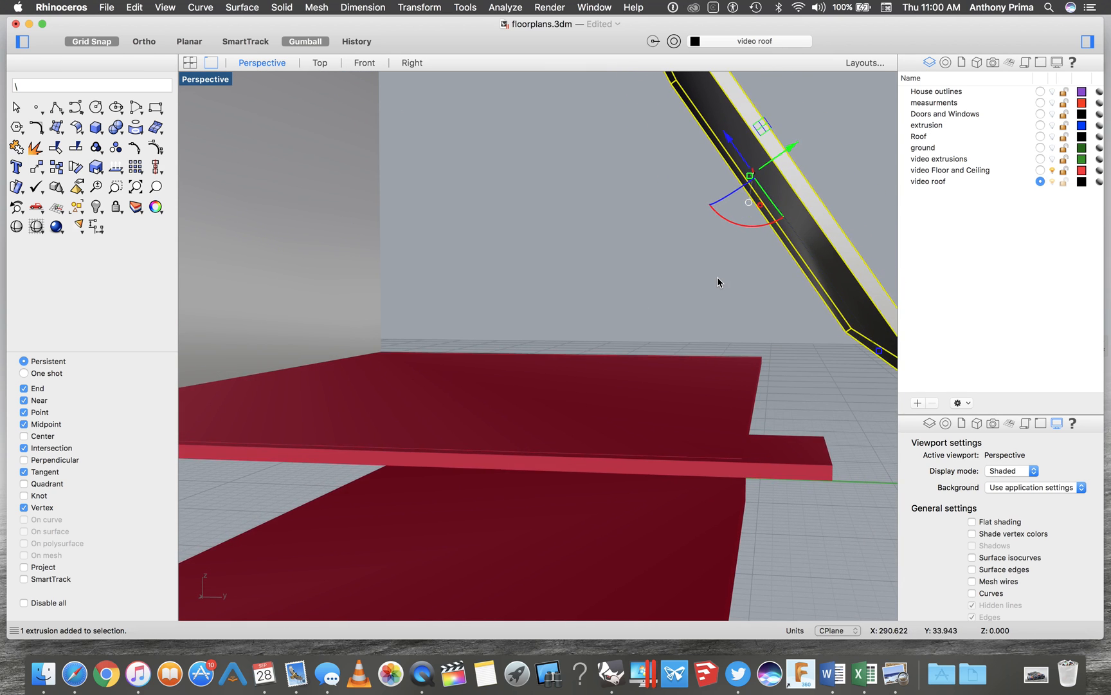
click(726, 250)
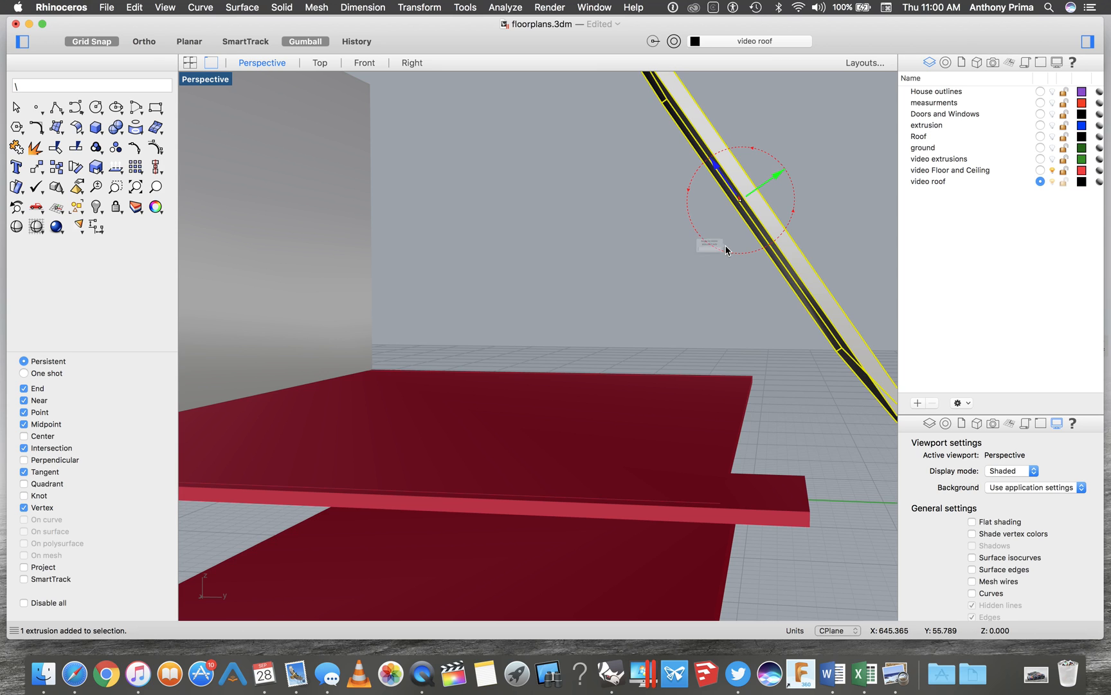
key(super+z)
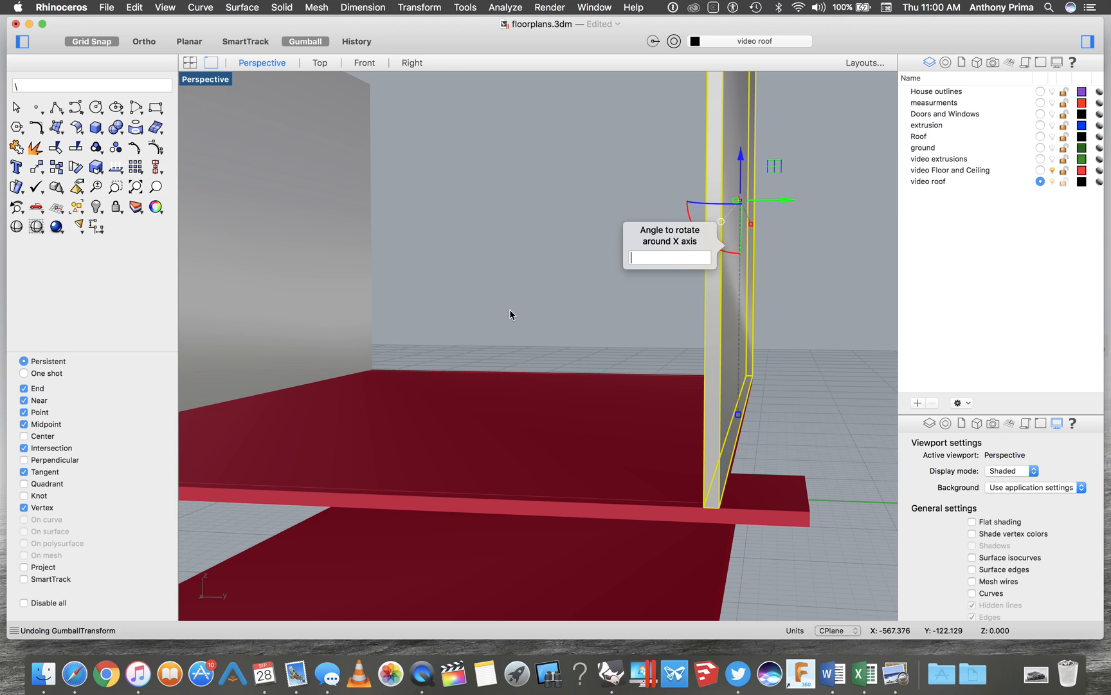
key(Escape)
Step: Try a 30-degree rotation around the X axis on the roof slab opposite the porch side, and undo it
scroll(518, 312, left, 3)
scroll(518, 312, left, 3)
click(486, 312)
click(458, 269)
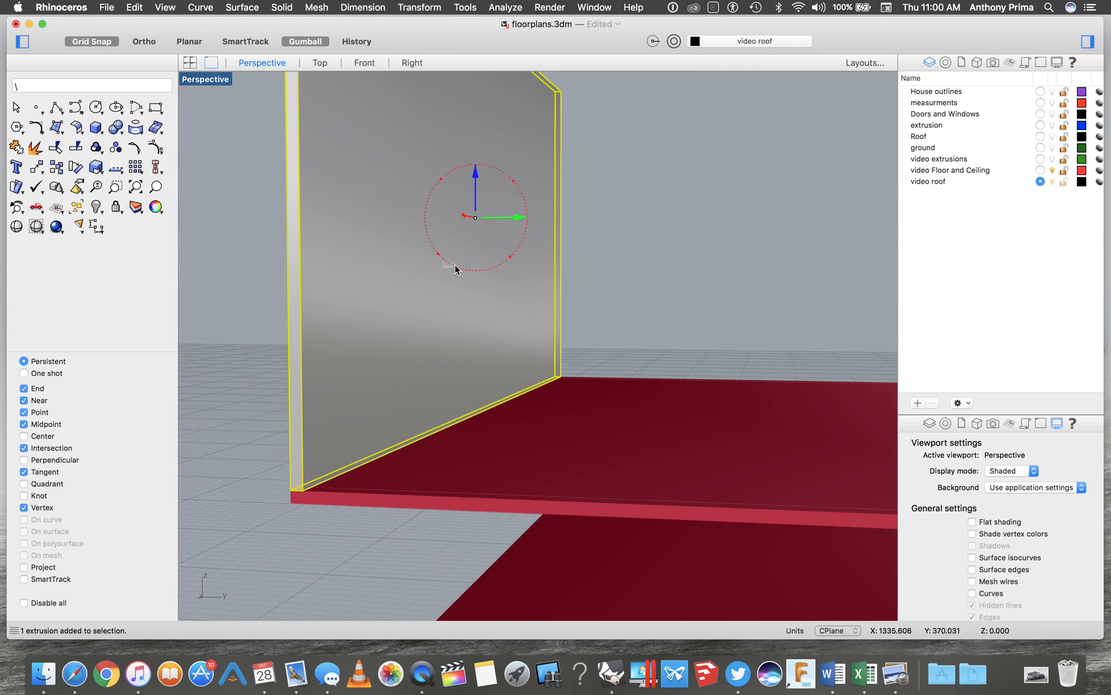
text(3)
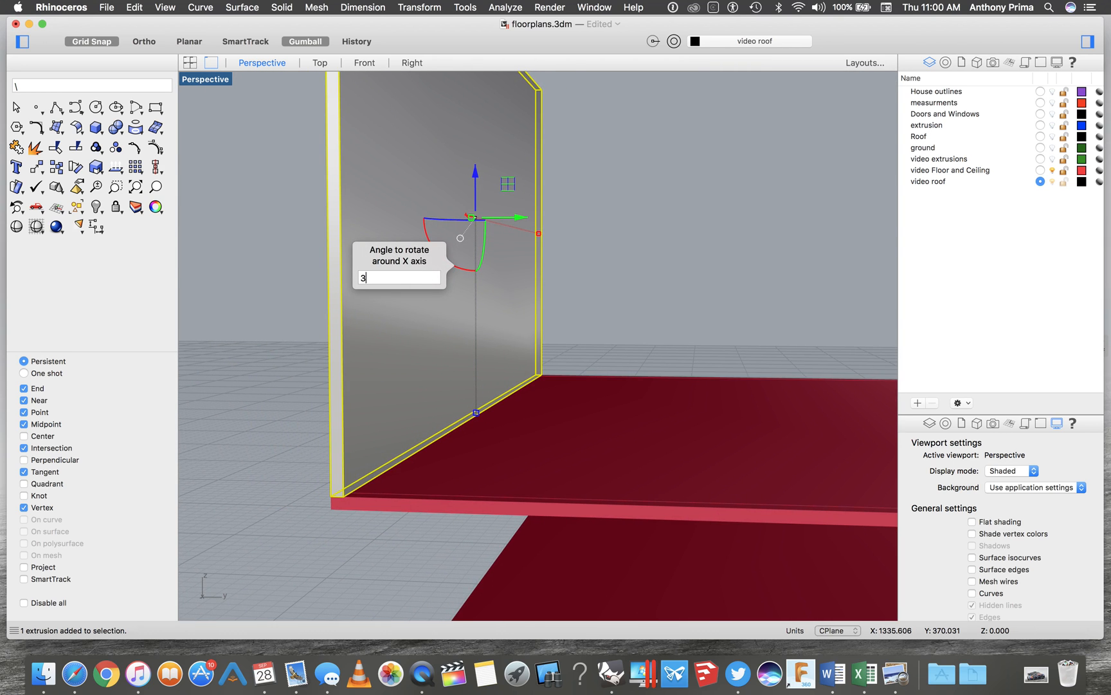
text(0)
key(Return)
key(super+z)
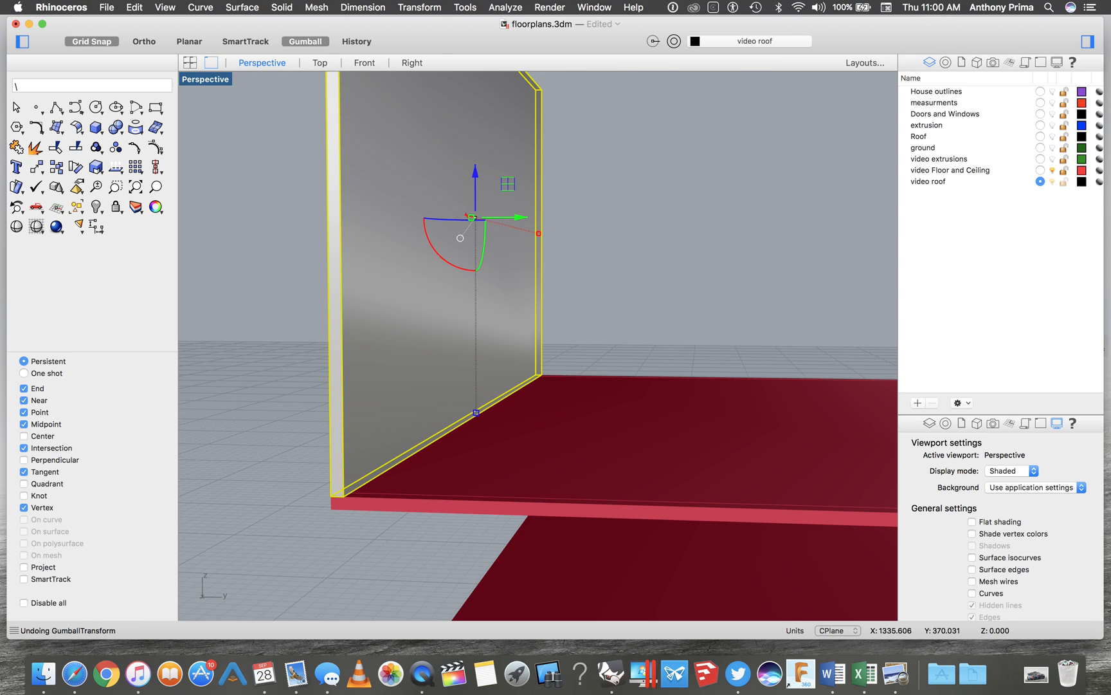
Step: Try a -35-degree rotation around the X axis on the roof slab opposite the porch side, and undo it
click(442, 262)
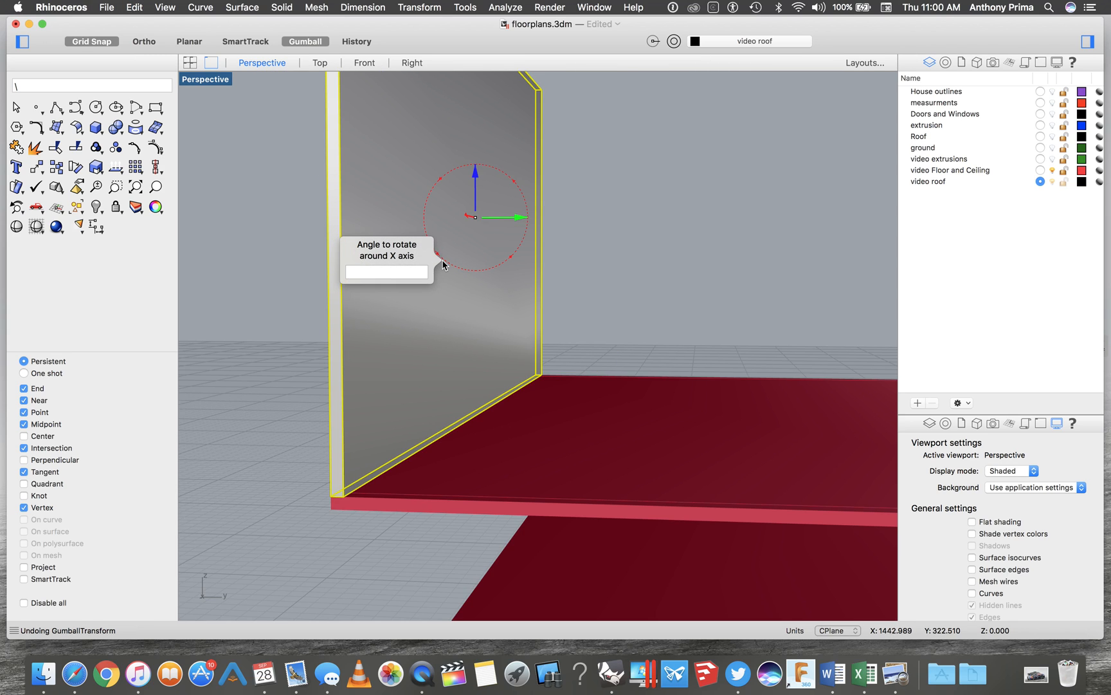
text(-35)
key(Return)
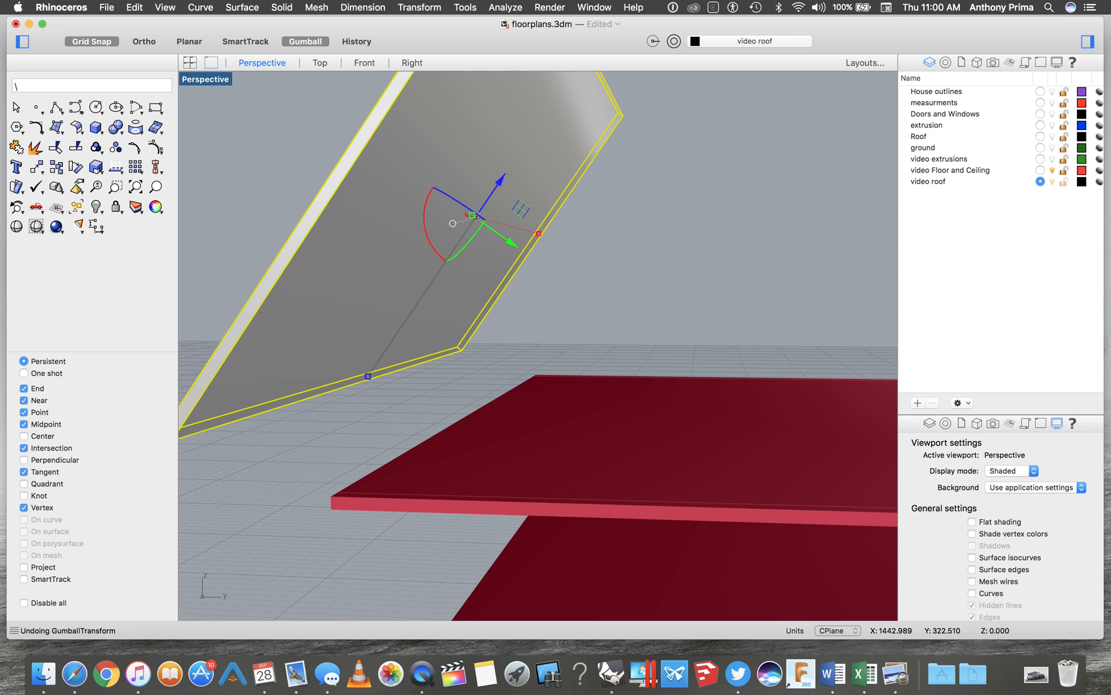
key(Left)
key(Left)
key(Left)
key(Left)
click(325, 293)
key(super+z)
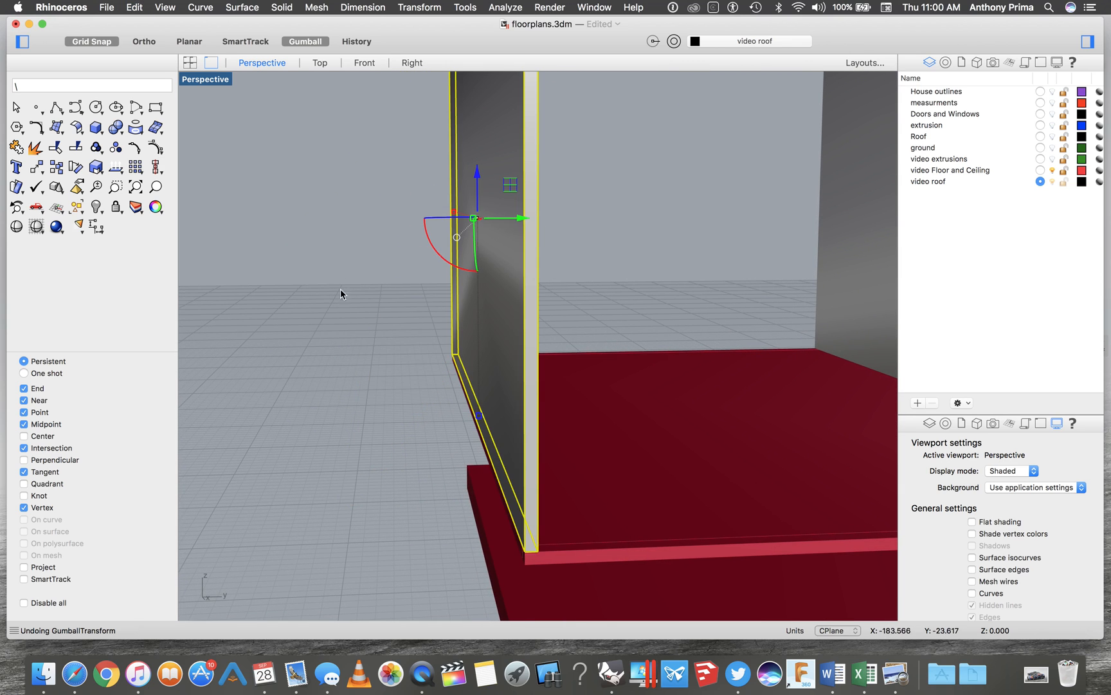
Step: Reselect the roof slab opposite the porch side, try another rotation around the X axis, and undo it
click(394, 301)
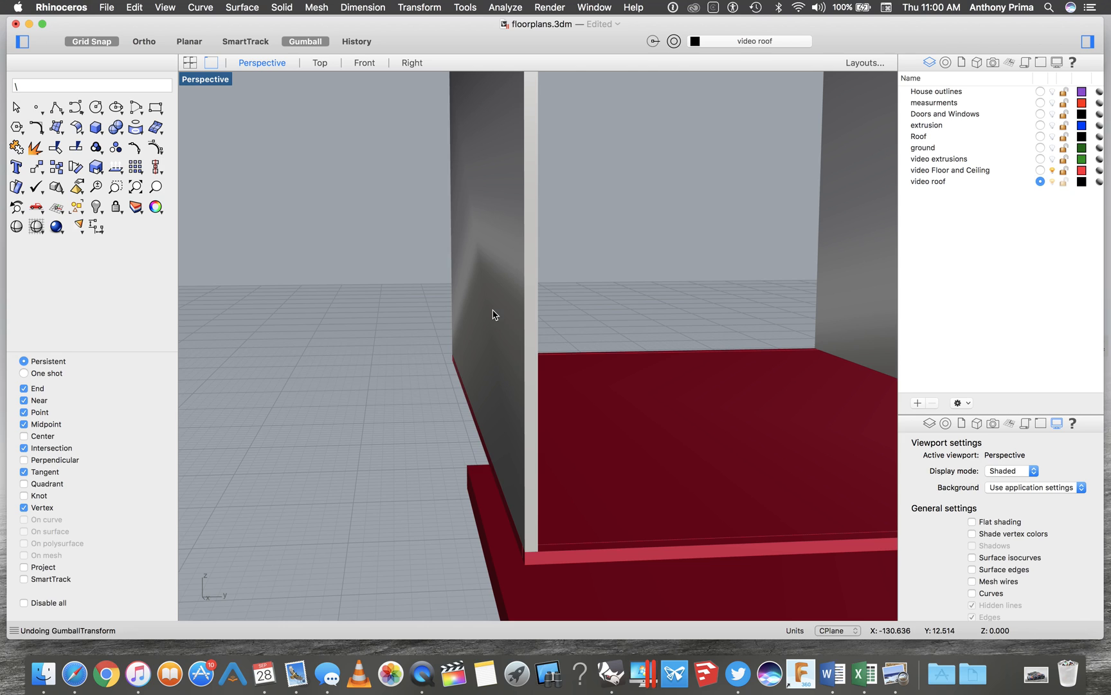
click(465, 298)
click(446, 263)
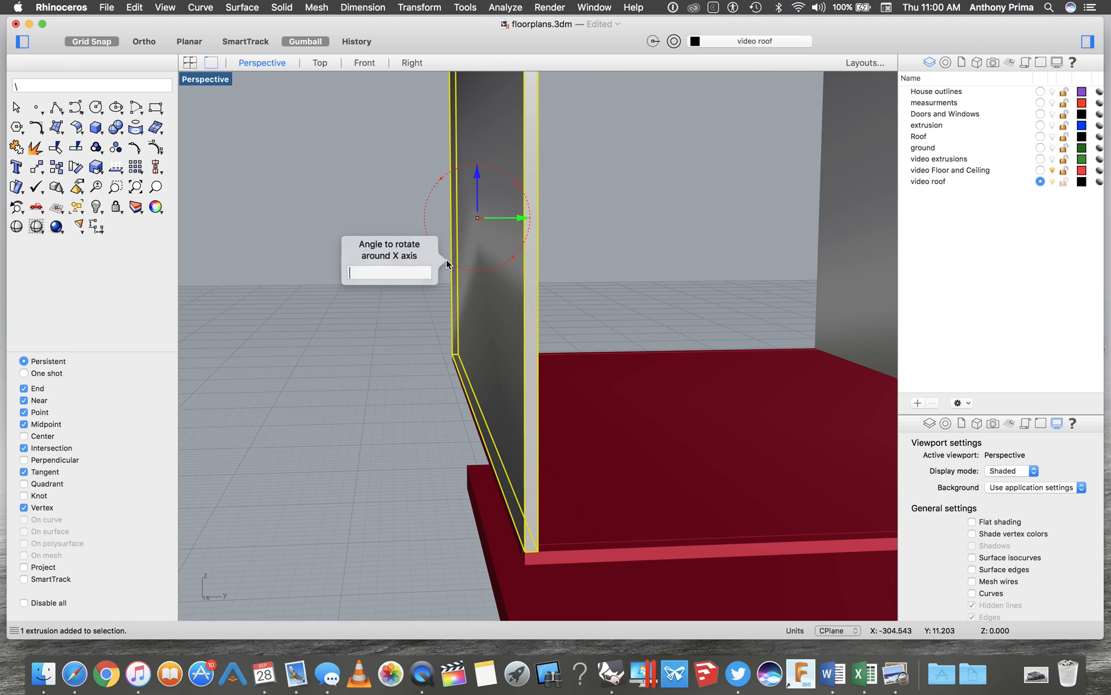
key(Return)
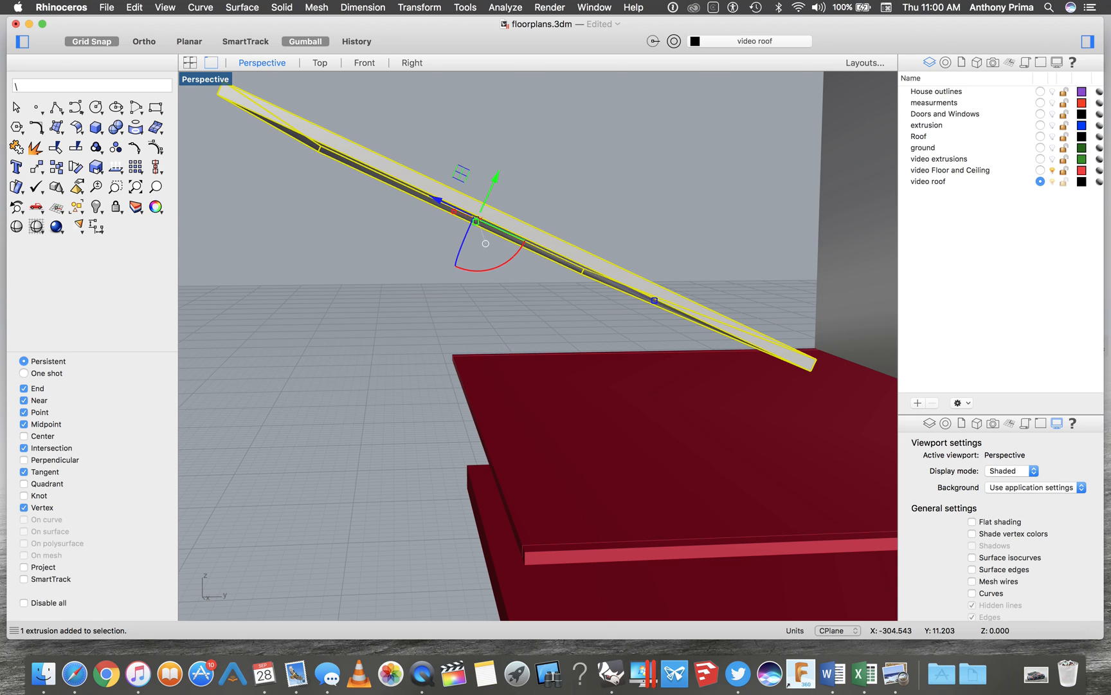
key(super+z)
Step: Rotate the roof slab opposite the porch side by -65 degrees around the X axis
click(444, 258)
text(-65)
key(Return)
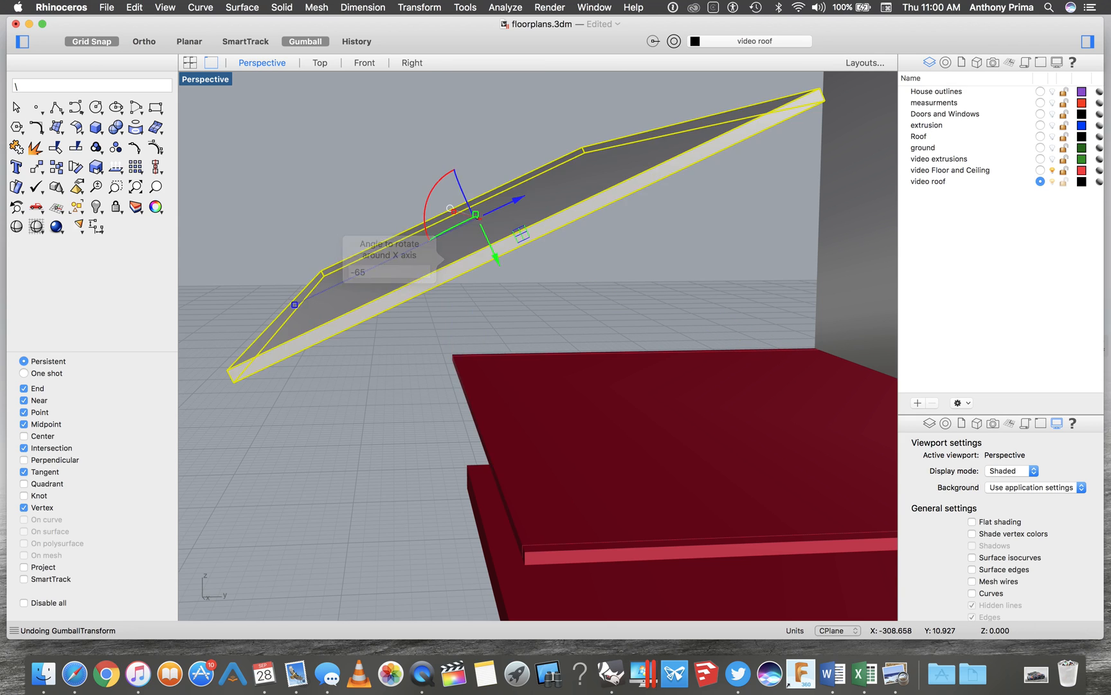
Step: Lower the tilted slab toward the ceiling and slide it along its slope until its lower end meets the ceiling's long edge
scroll(473, 271, down, 5)
scroll(473, 272, up, 3)
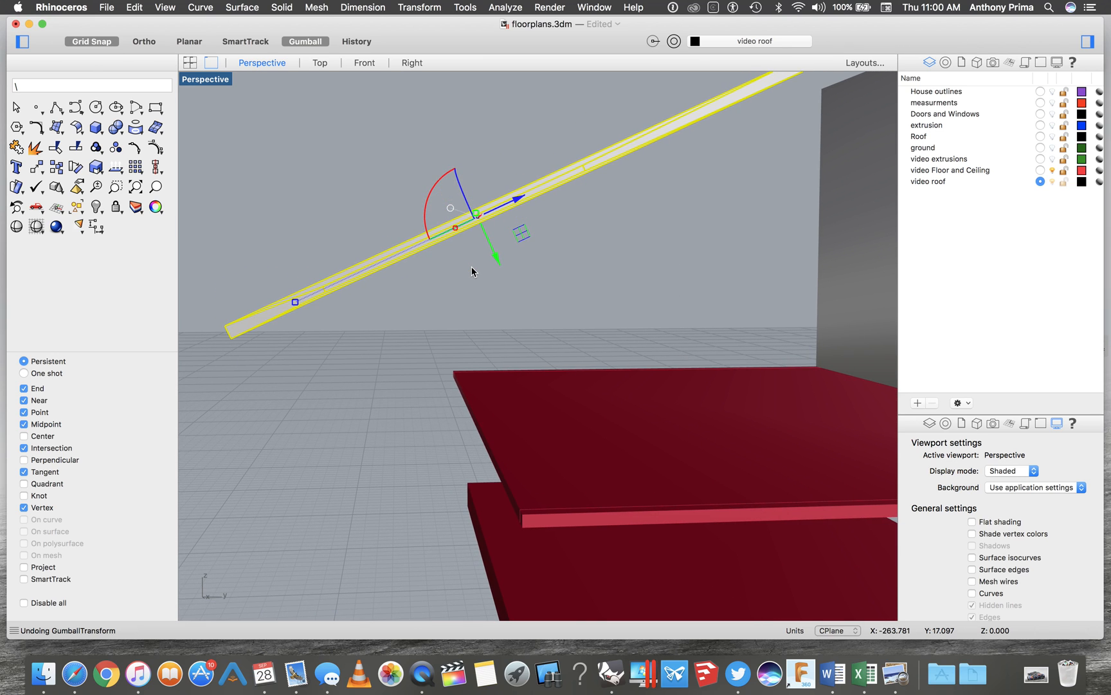
scroll(472, 271, up, 3)
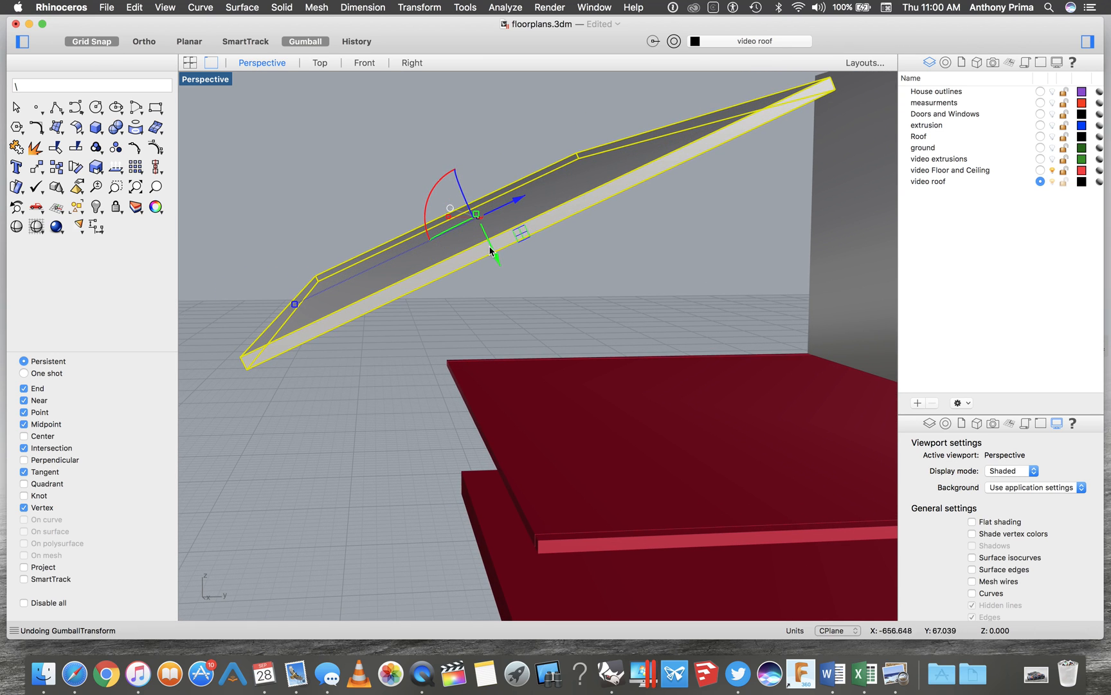
drag(496, 250, 635, 371)
scroll(636, 371, down, 10)
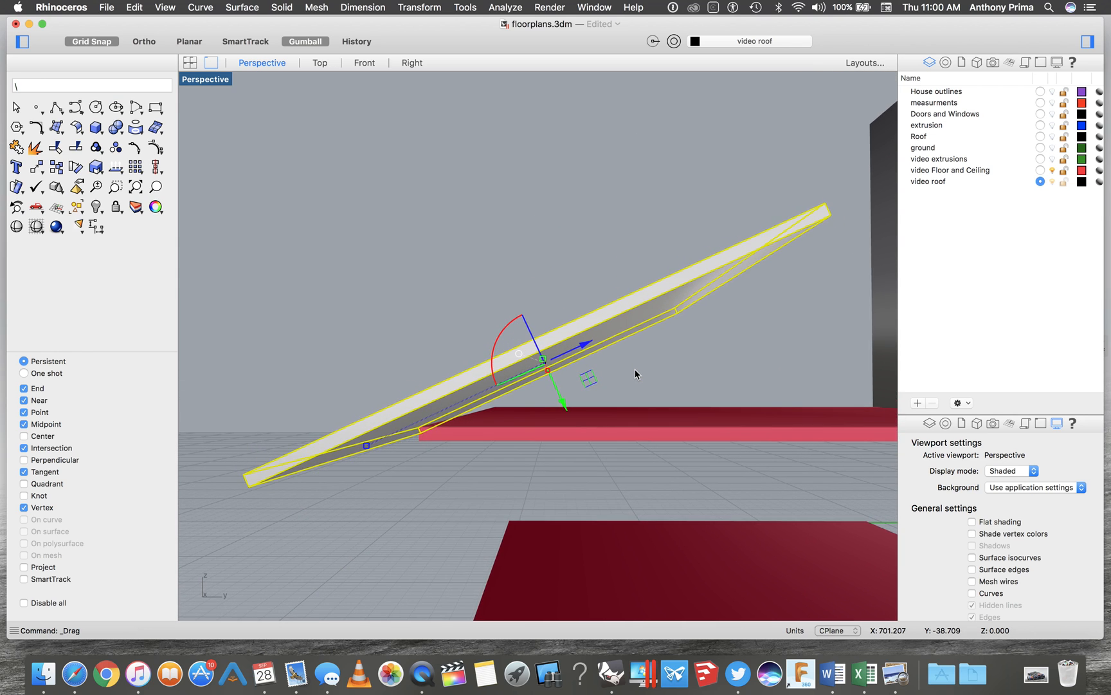
scroll(636, 374, down, 5)
scroll(636, 374, up, 4)
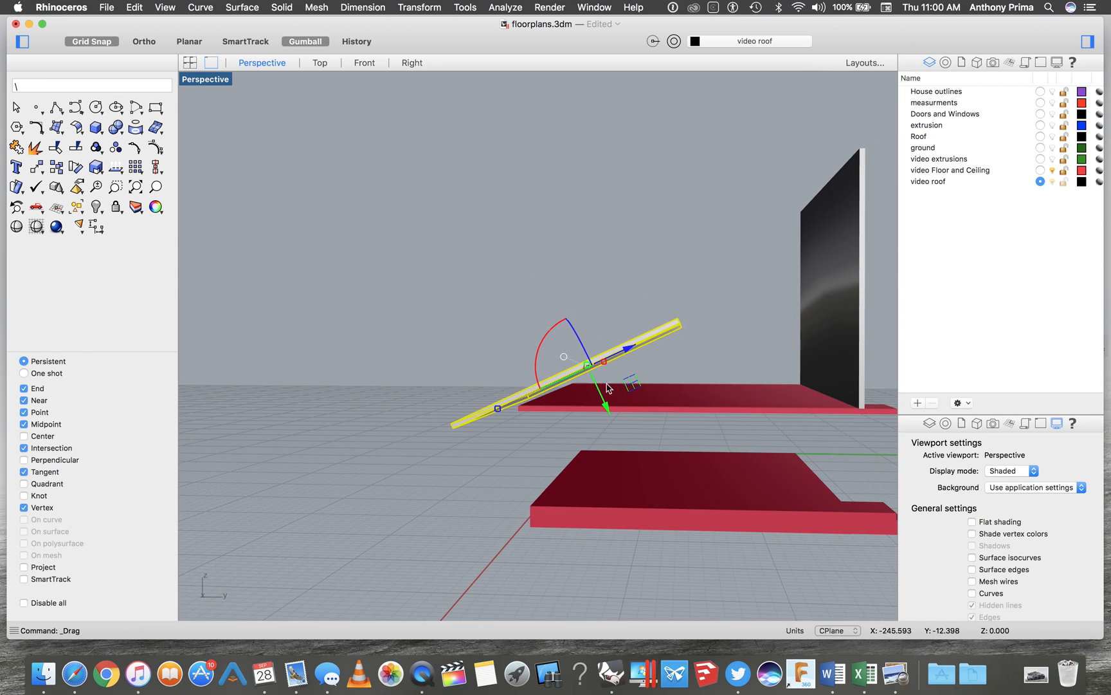
scroll(602, 389, up, 6)
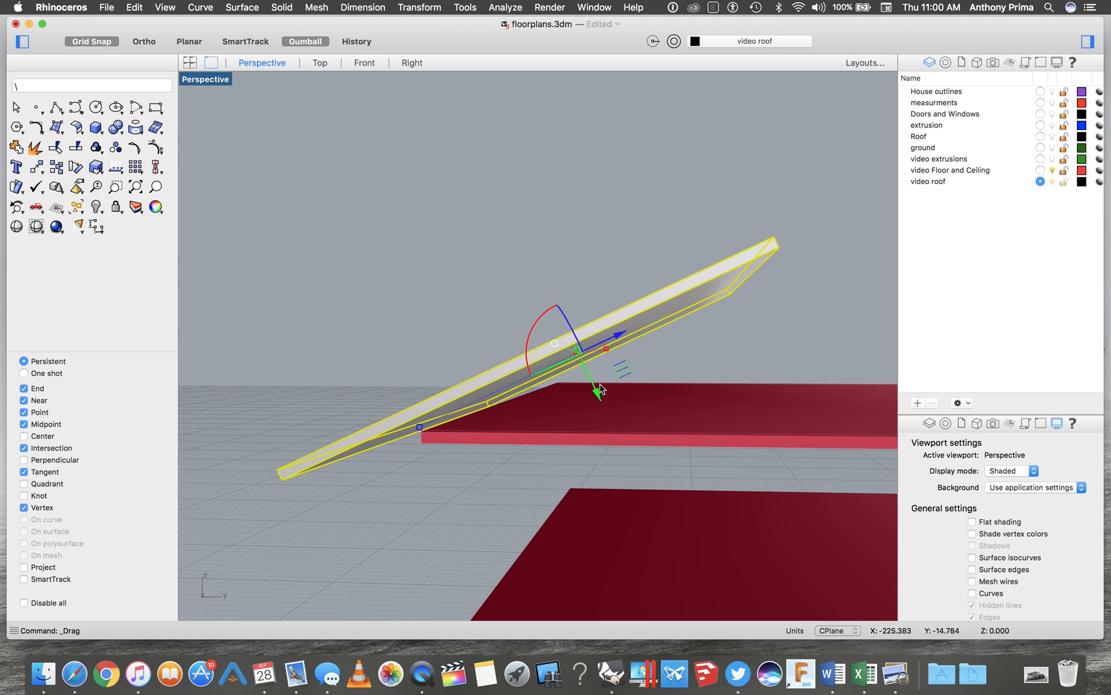
scroll(599, 386, left, 8)
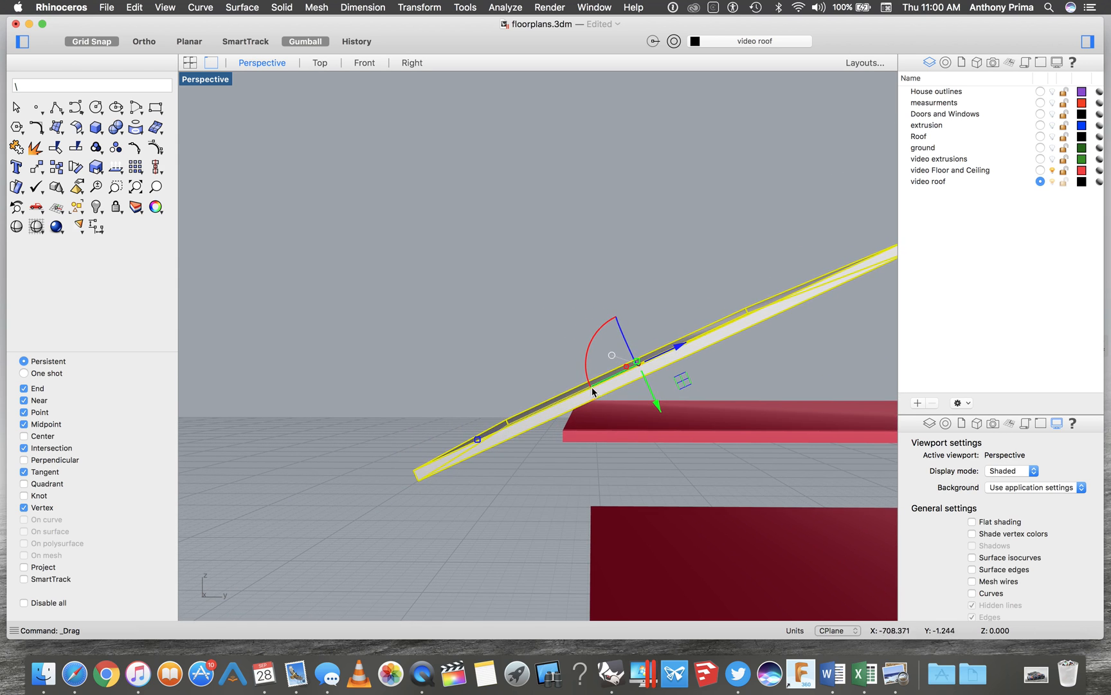
drag(668, 347, 771, 297)
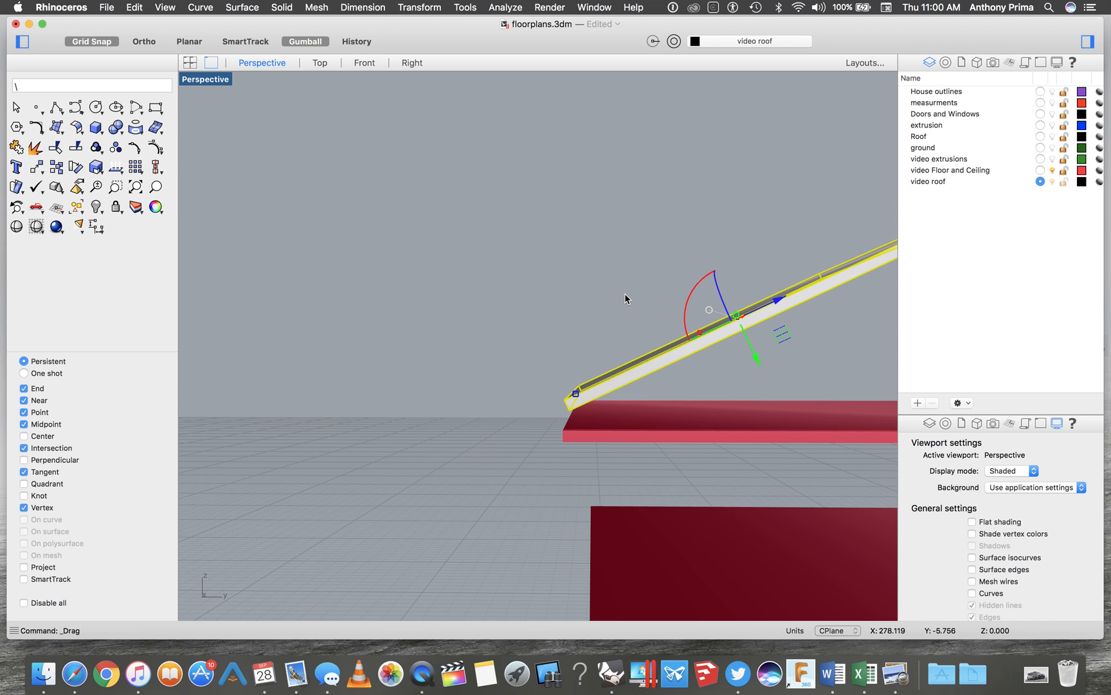
Step: Snap the tilted slab's lower outer corner onto the ceiling's top corner on the side opposite the porch
scroll(624, 293, up, 5)
scroll(625, 294, left, 8)
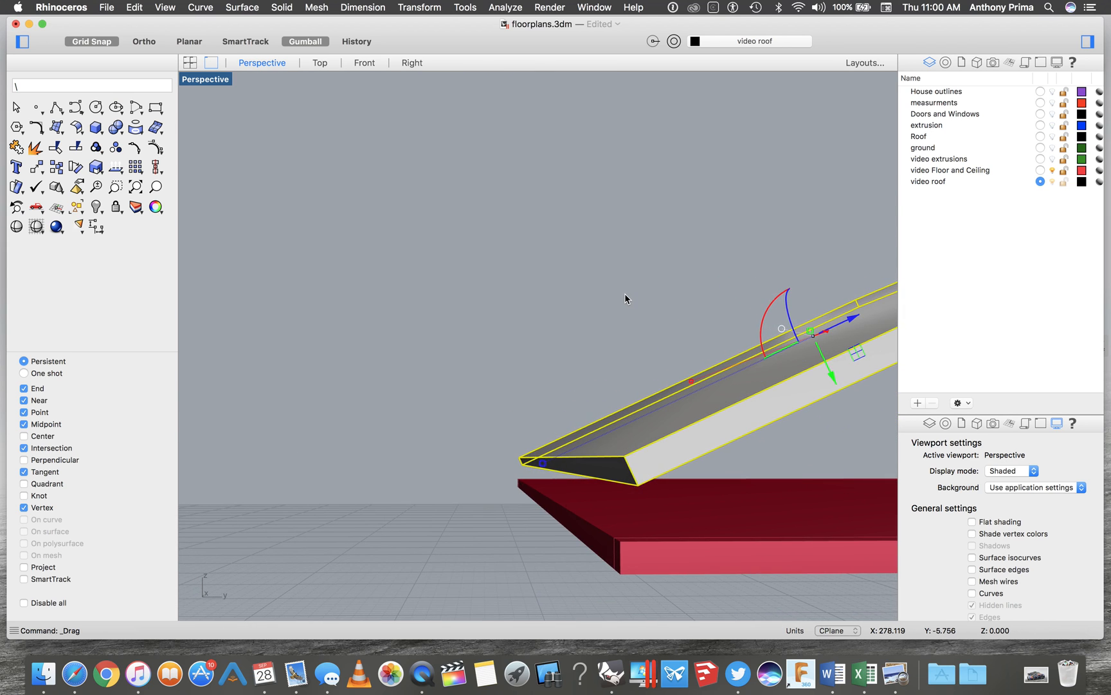
click(477, 573)
click(626, 461)
drag(626, 462, 621, 542)
click(459, 556)
right_drag(460, 556, 460, 557)
Step: Rotate the upright porch-side roof slab by 65 degrees around the X axis
scroll(460, 555, down, 5)
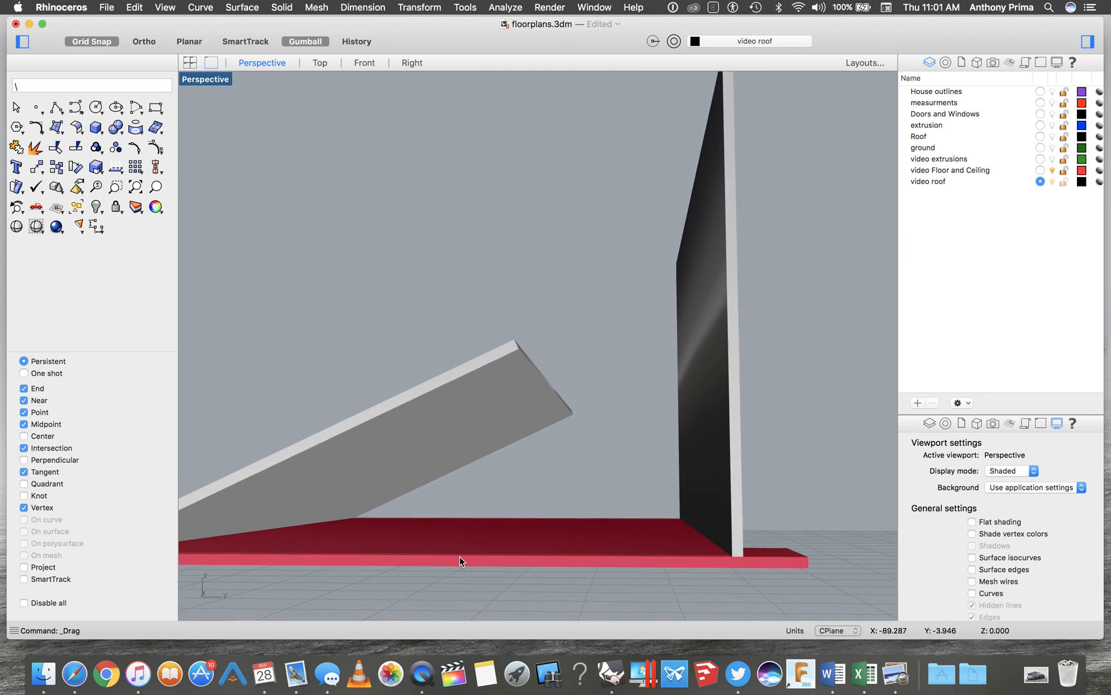
click(688, 414)
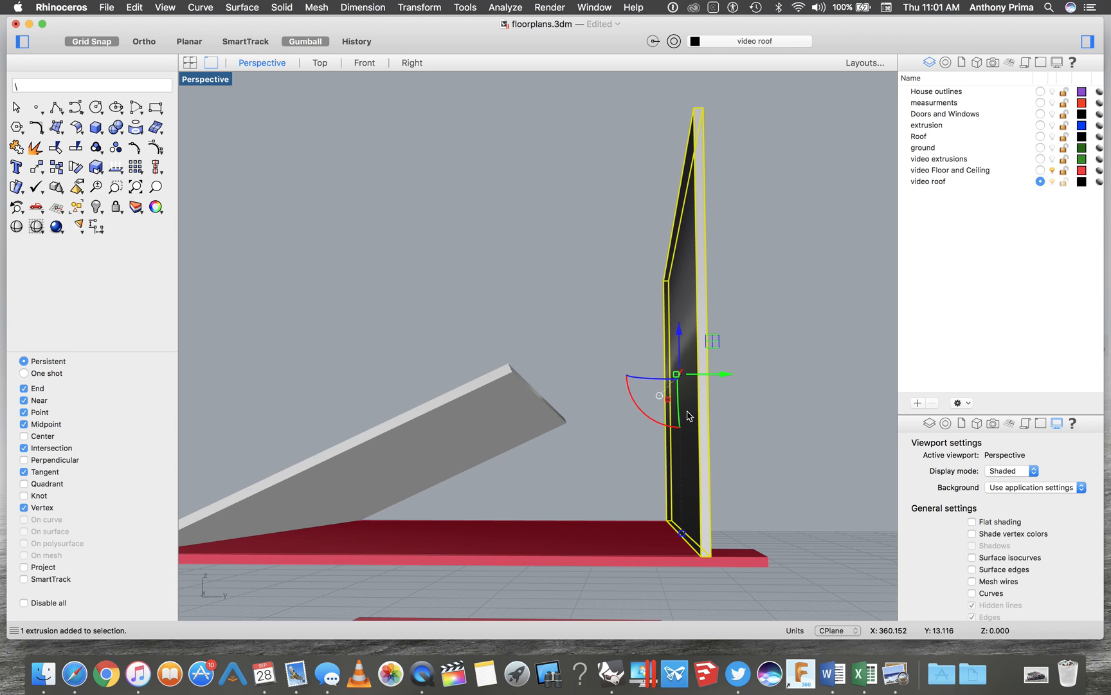
click(648, 415)
text(60)
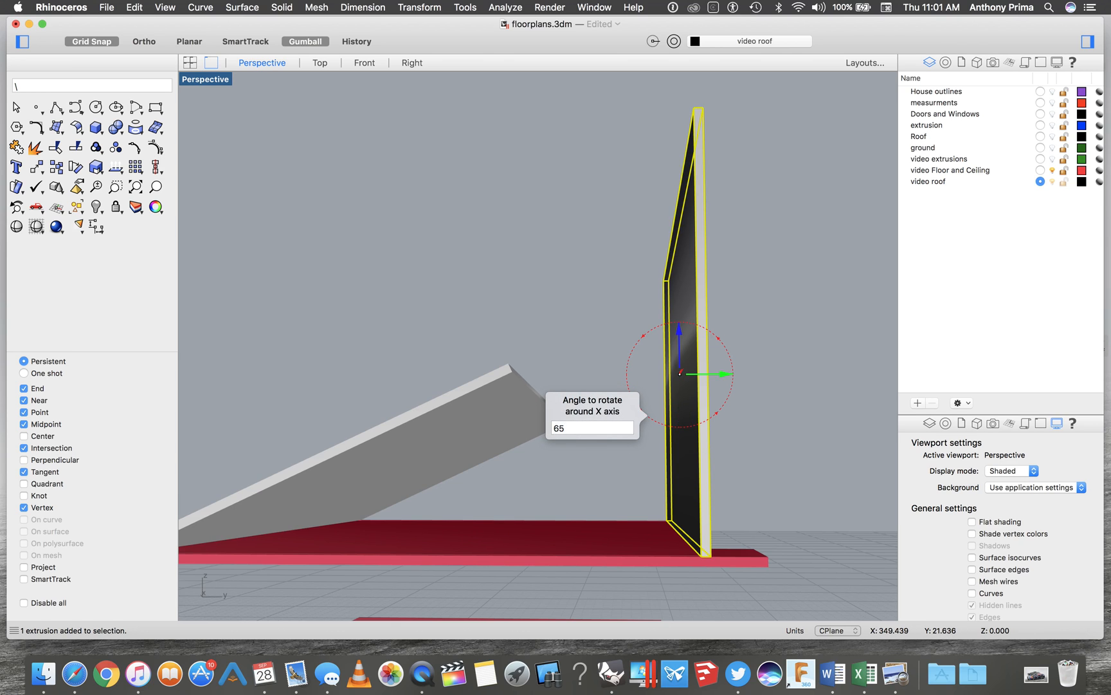
key(Return)
Step: Lower the tilted porch-side roof slab toward the ceiling and line up its lower end with the ceiling's porch-side long edge
drag(699, 341, 598, 541)
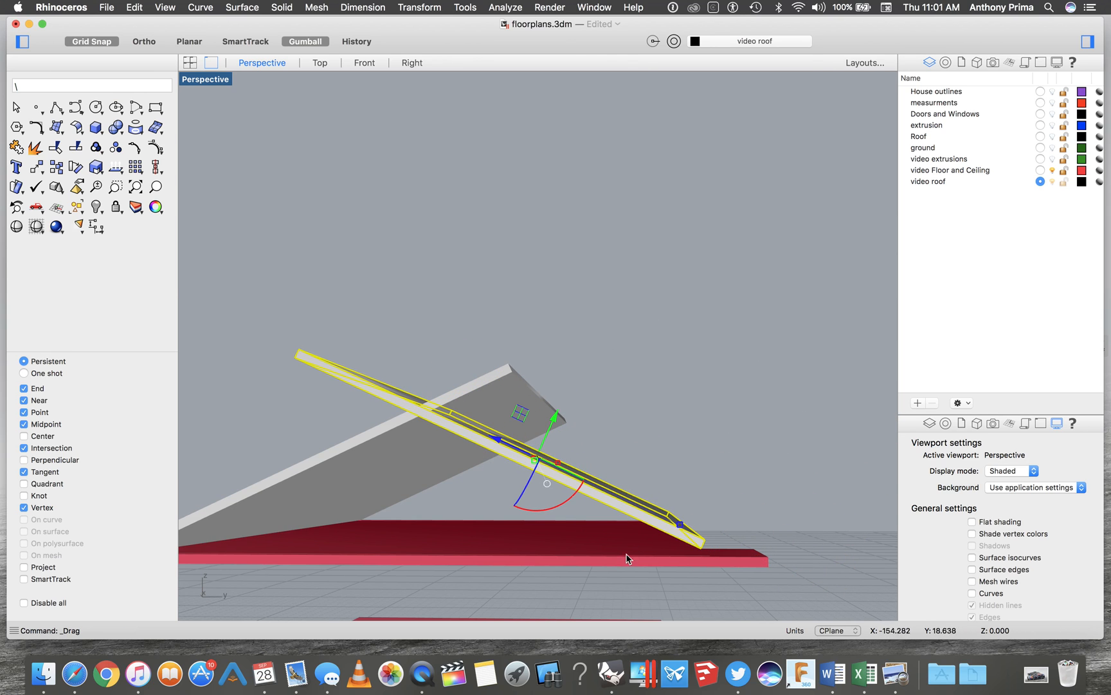
scroll(652, 547, up, 5)
scroll(652, 549, right, 10)
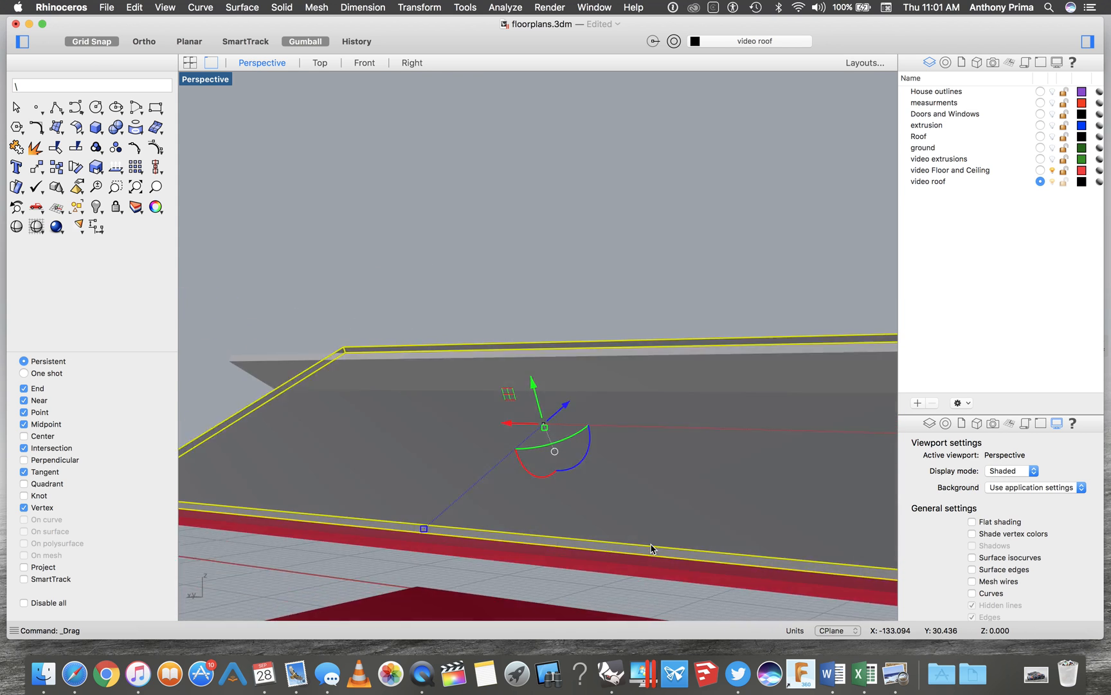
scroll(652, 546, right, 3)
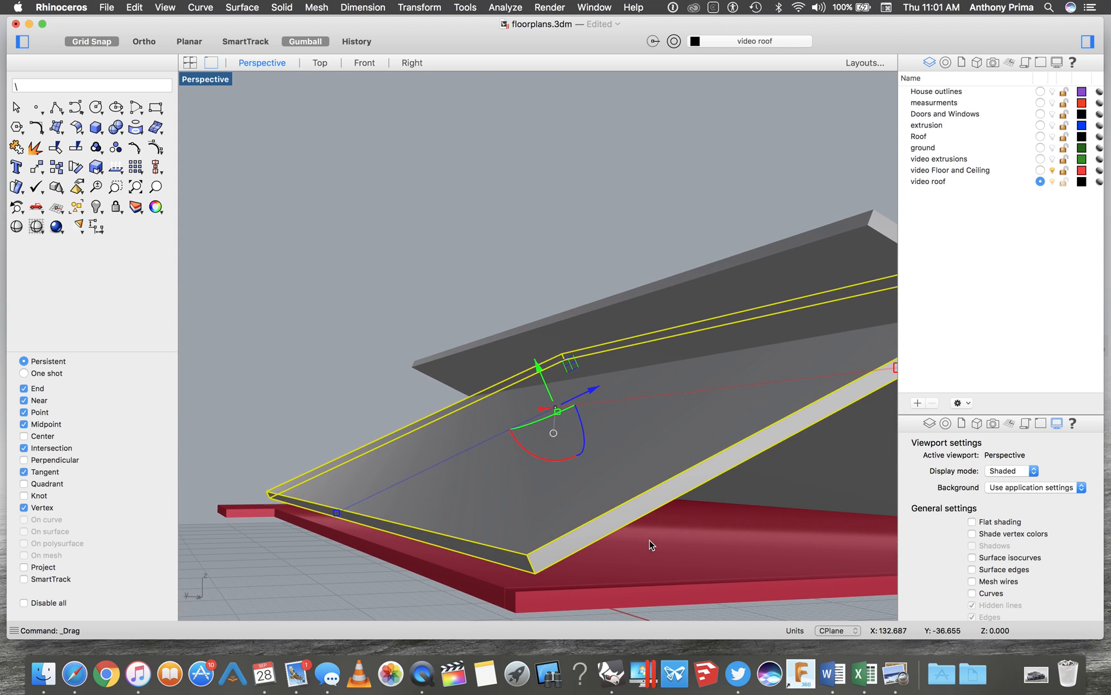
scroll(649, 542, right, 4)
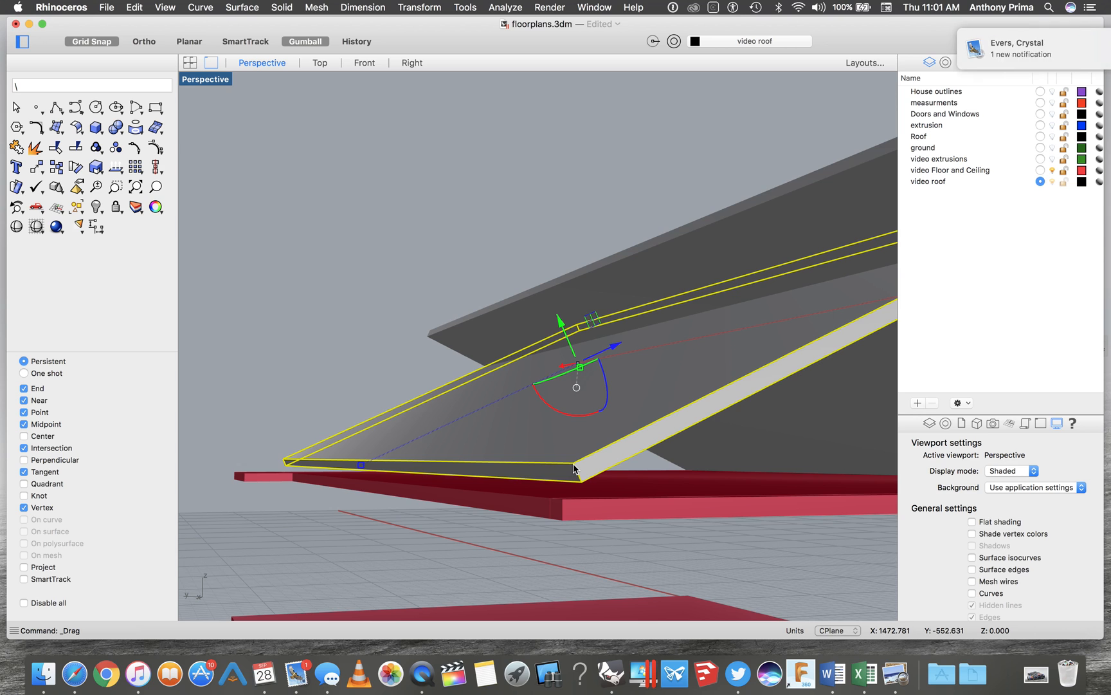
mouse_move(574, 468)
mouse_down()
mouse_move(576, 479)
mouse_move(564, 464)
mouse_up()
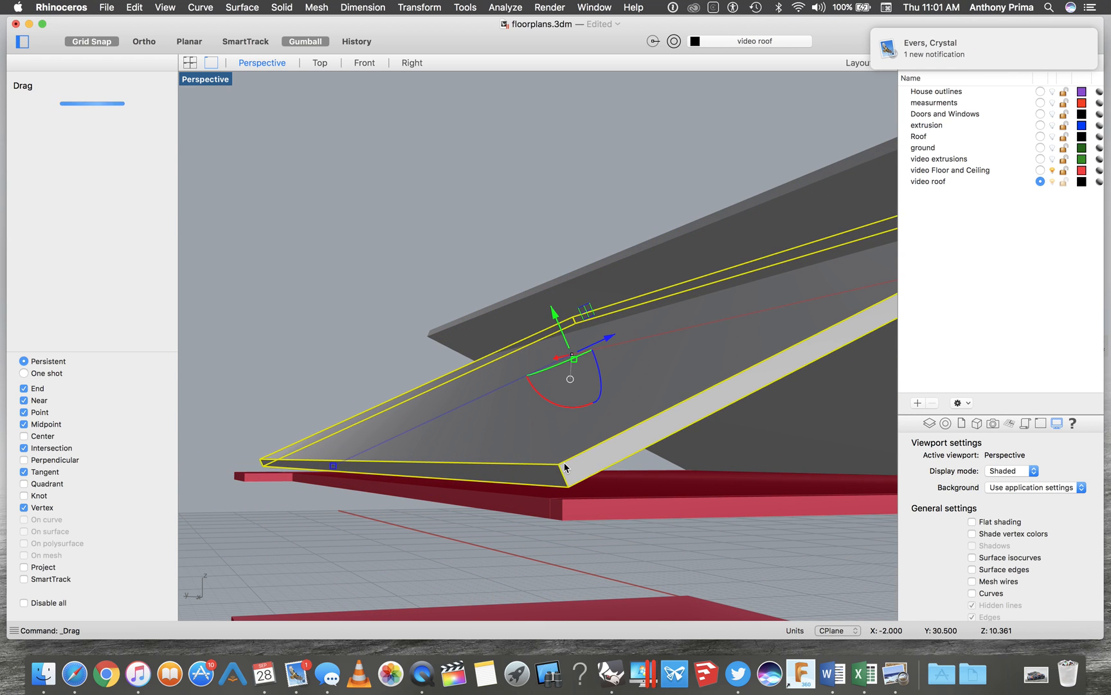
Step: Snap the porch-side slab's lower outer corner onto the ceiling's top corner on the porch side
scroll(565, 463, up, 4)
scroll(565, 463, up, 1)
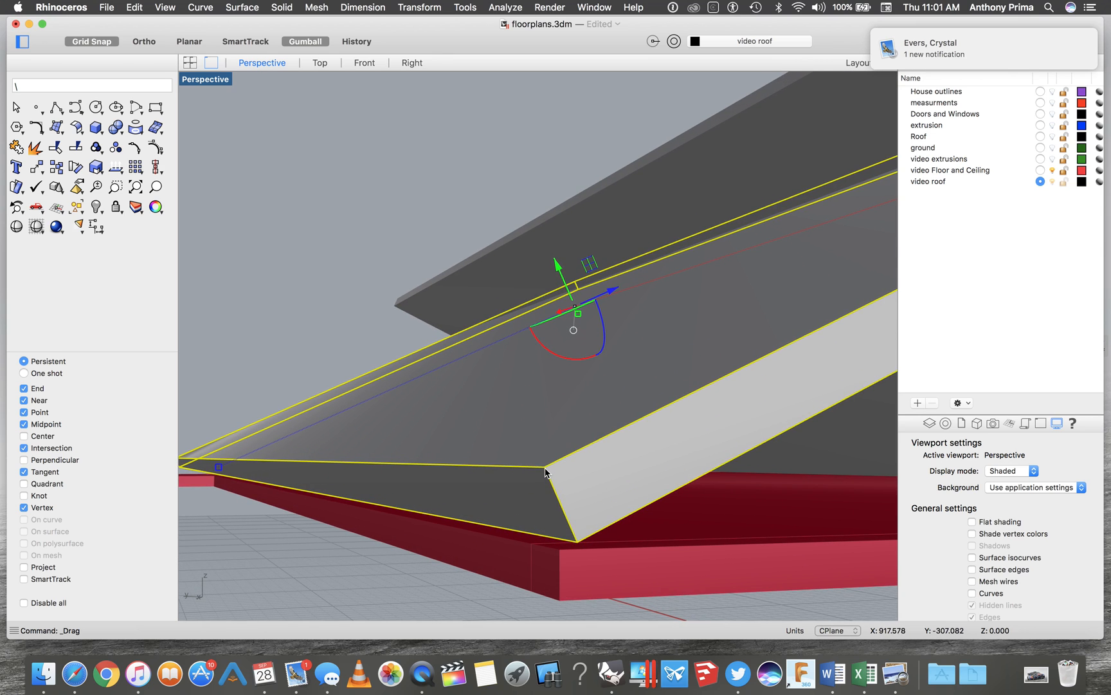
drag(546, 469, 560, 540)
drag(560, 546, 560, 547)
click(344, 599)
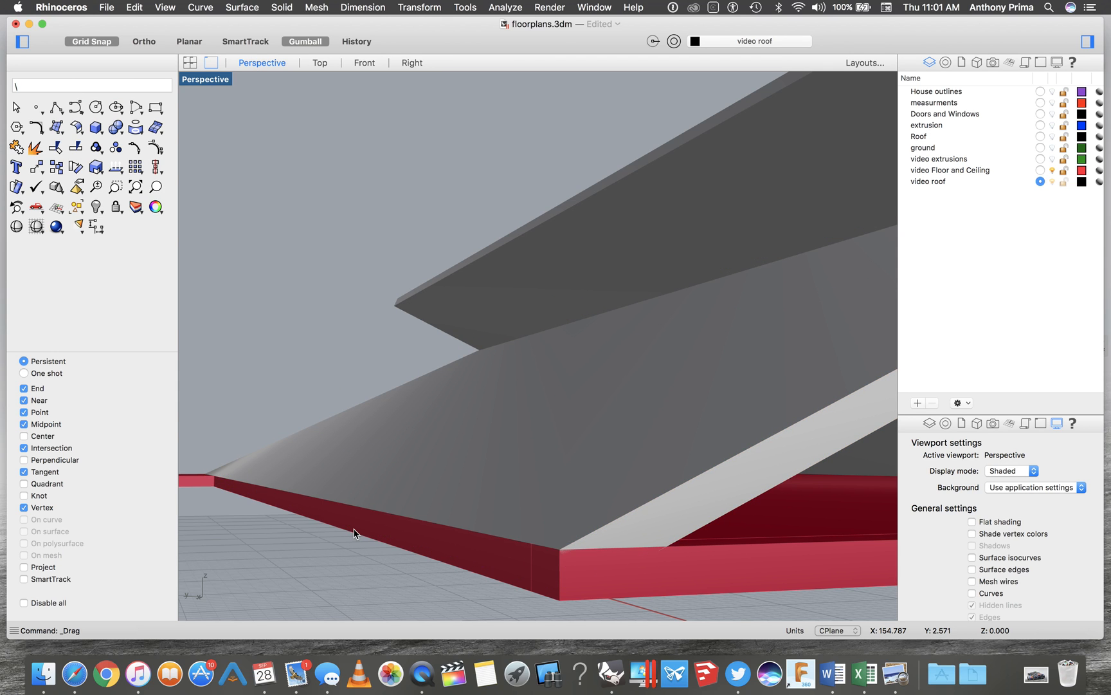
Step: Trim the two crossing roof slabs against each other, removing both ends that project above the ridge
scroll(354, 530, down, 5)
right_drag(354, 530, 356, 533)
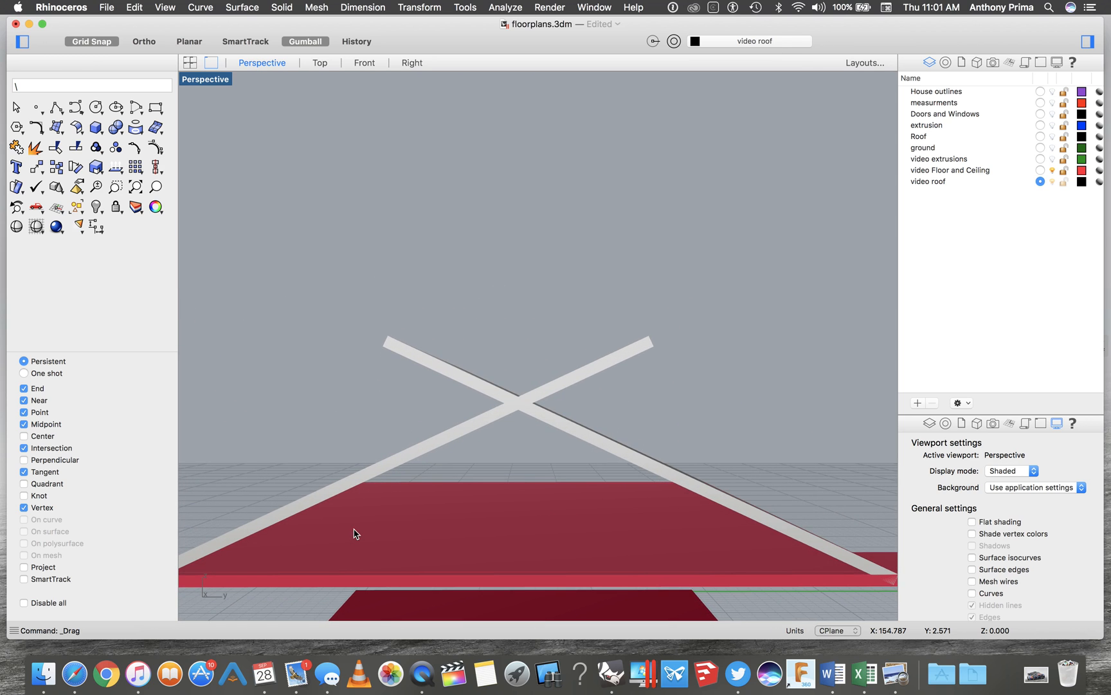
right_drag(320, 415, 320, 415)
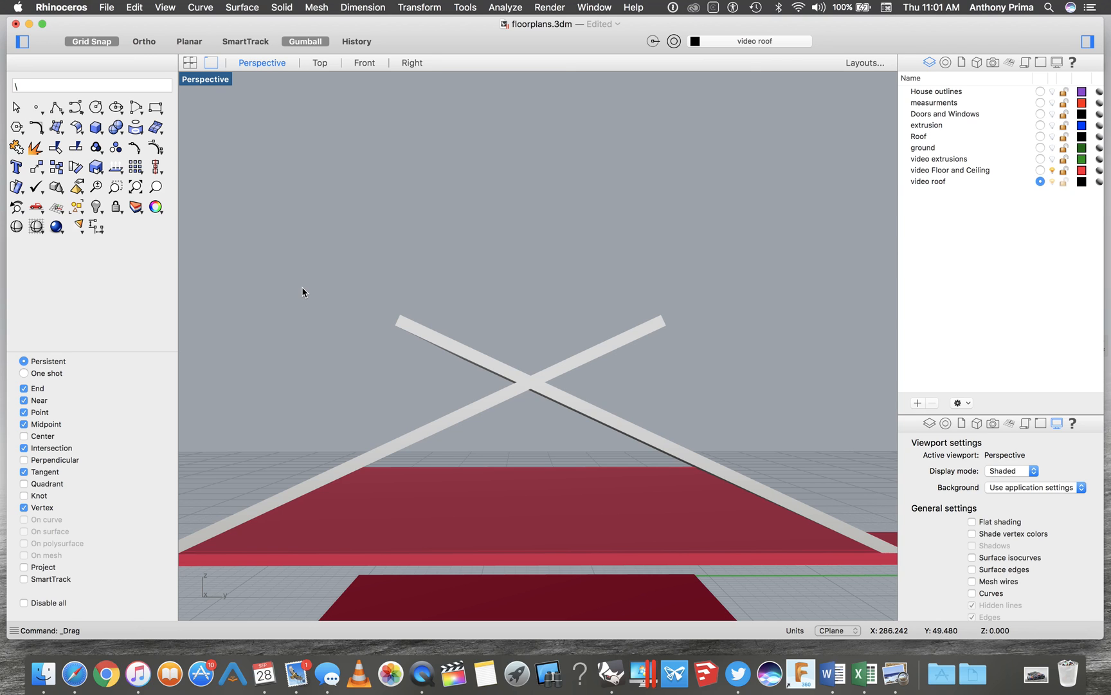
click(55, 148)
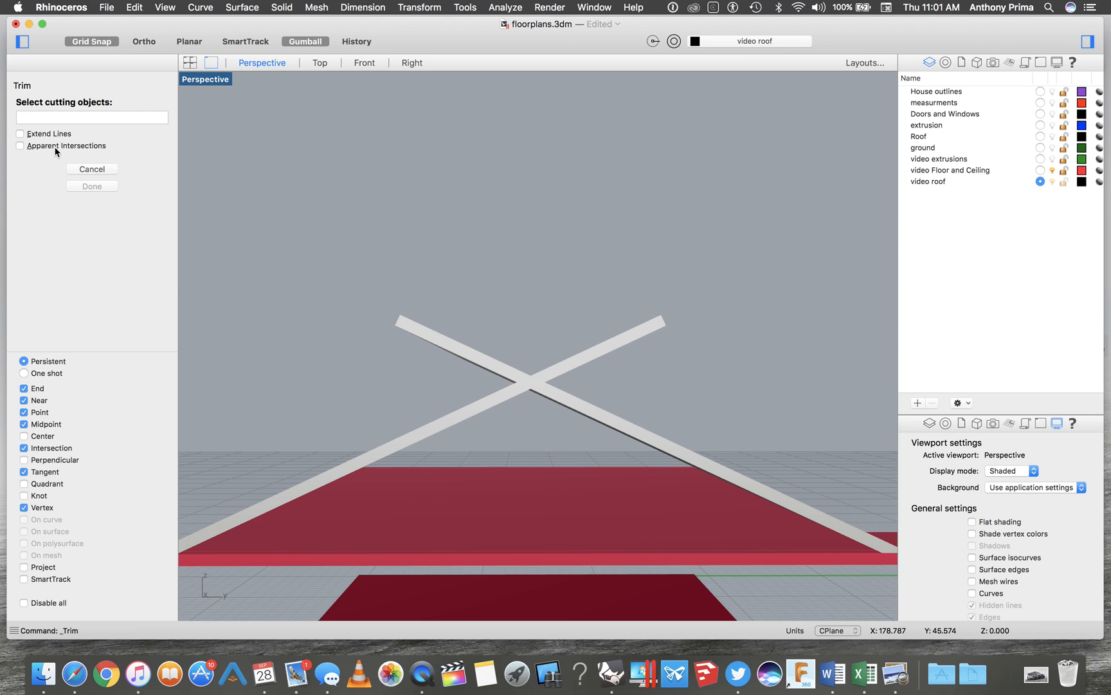
click(455, 413)
click(457, 349)
right_drag(456, 349, 458, 350)
key(Return)
scroll(457, 350, up, 10)
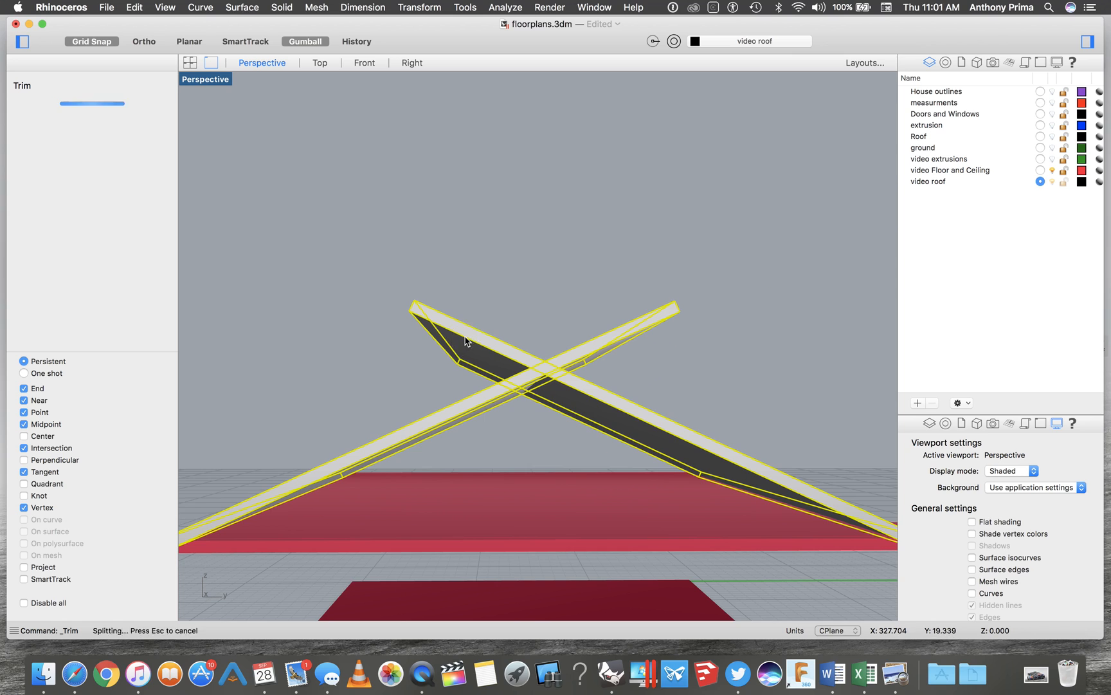
click(464, 334)
click(611, 341)
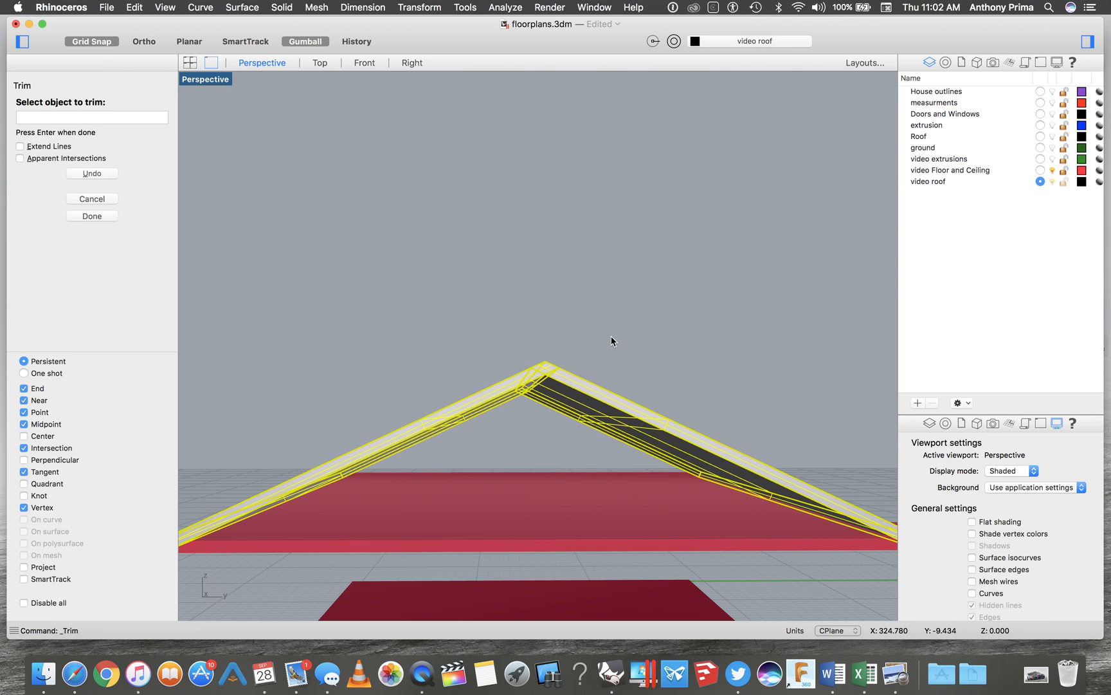
click(115, 215)
Step: Select both trimmed roof slabs and, in the Top view, stretch them along the X axis so their gable ends overhang the ceiling slightly
scroll(447, 310, down, 10)
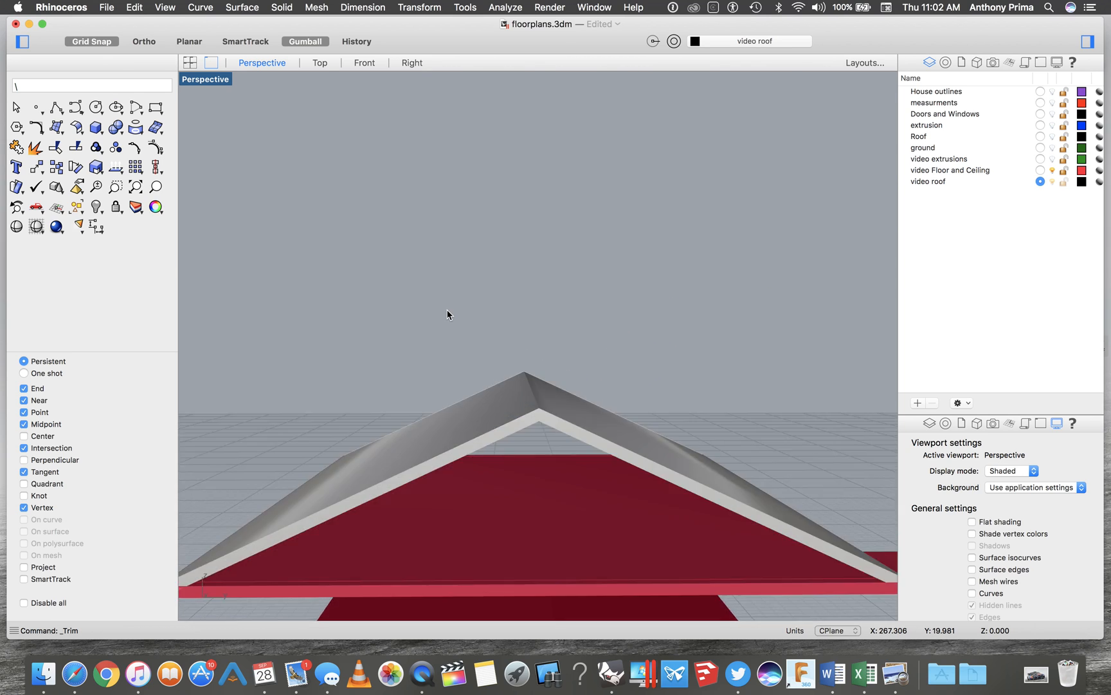
scroll(447, 309, right, 5)
scroll(448, 314, up, 8)
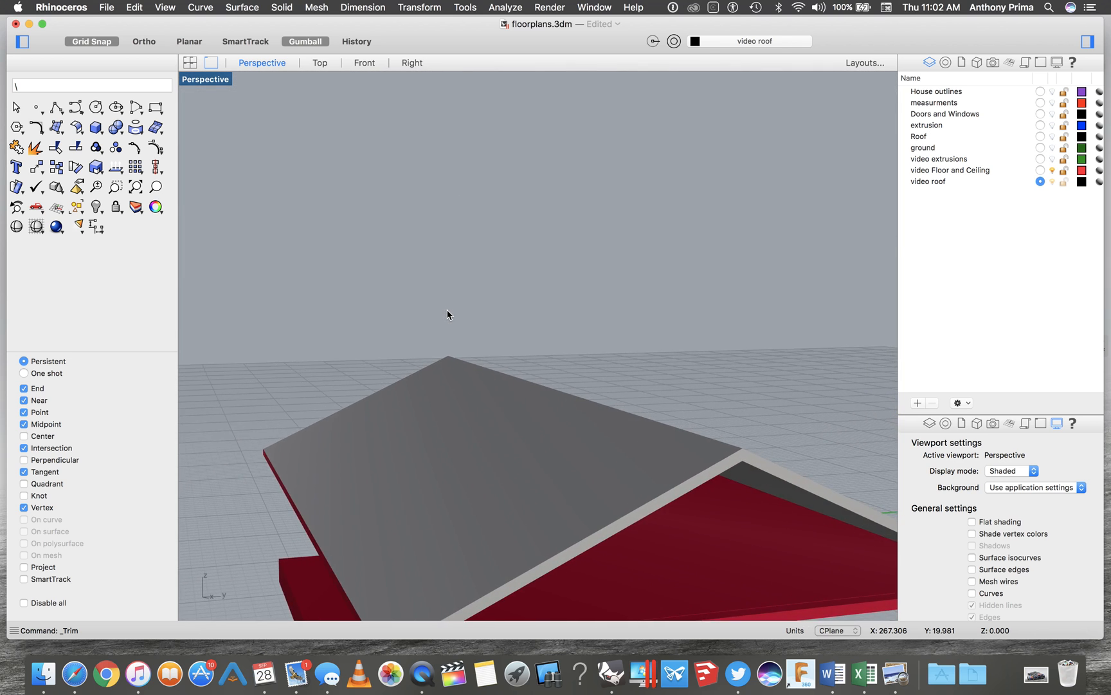
scroll(447, 314, up, 4)
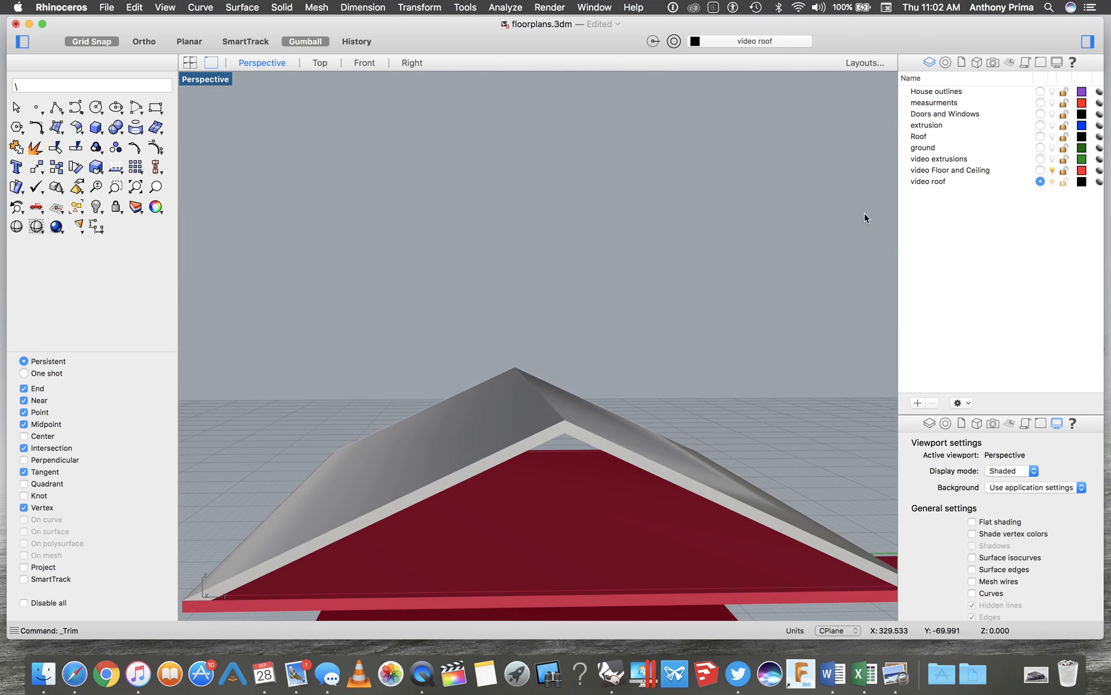
scroll(699, 282, right, 10)
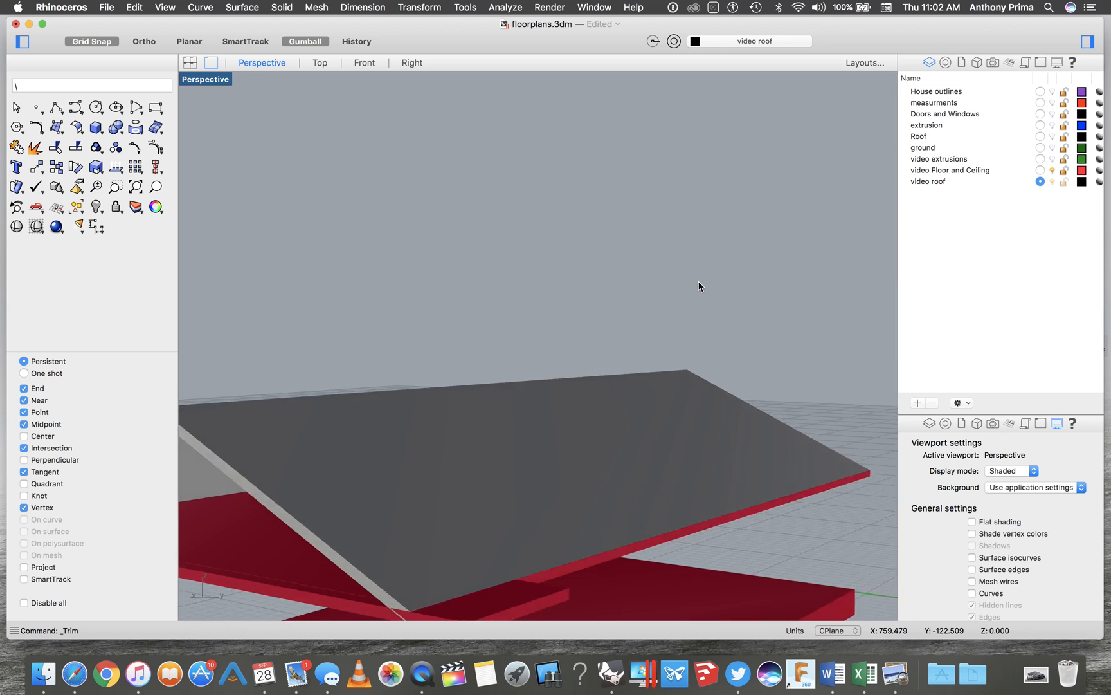
scroll(698, 280, left, 5)
click(571, 460)
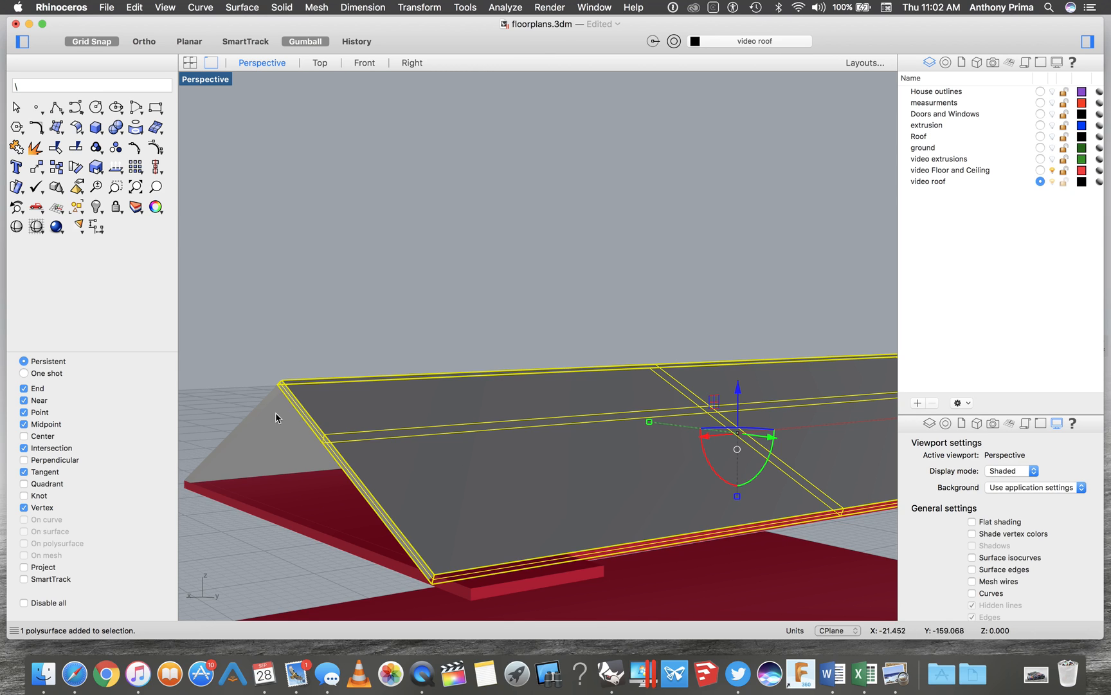
shift+click(265, 442)
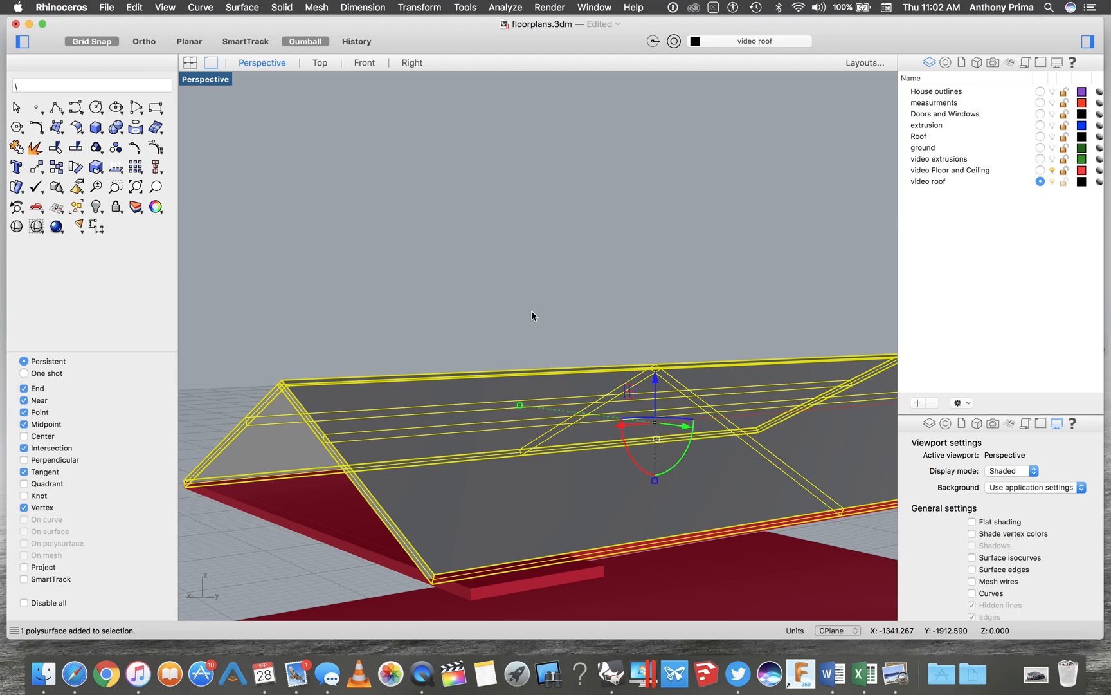
scroll(600, 383, down, 2)
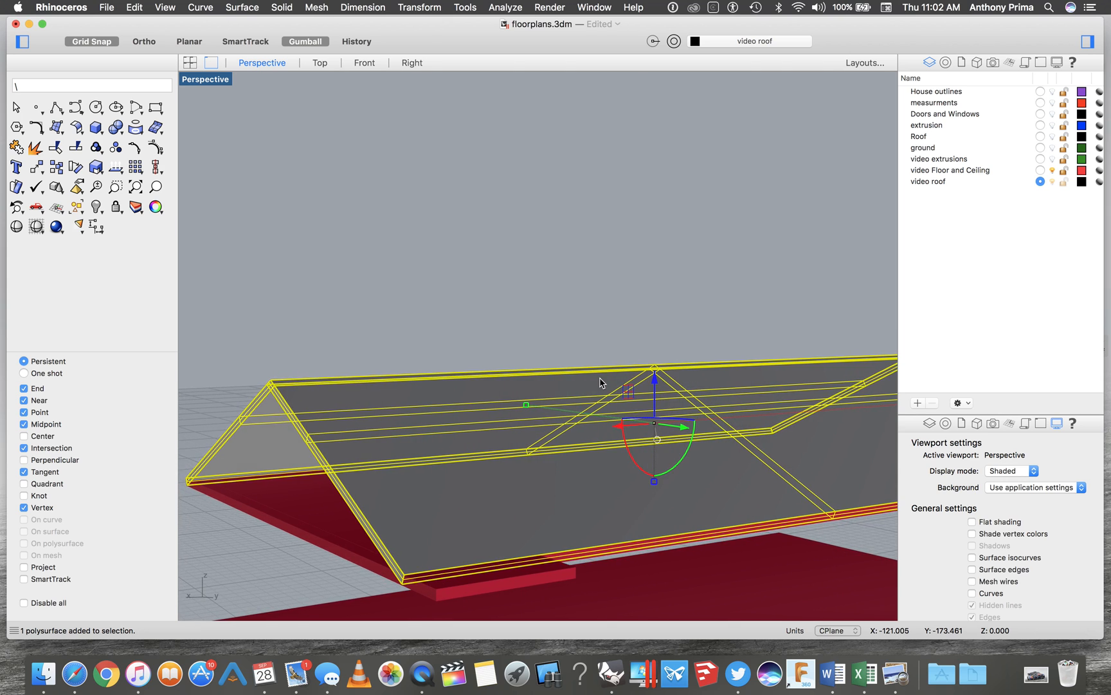
click(320, 62)
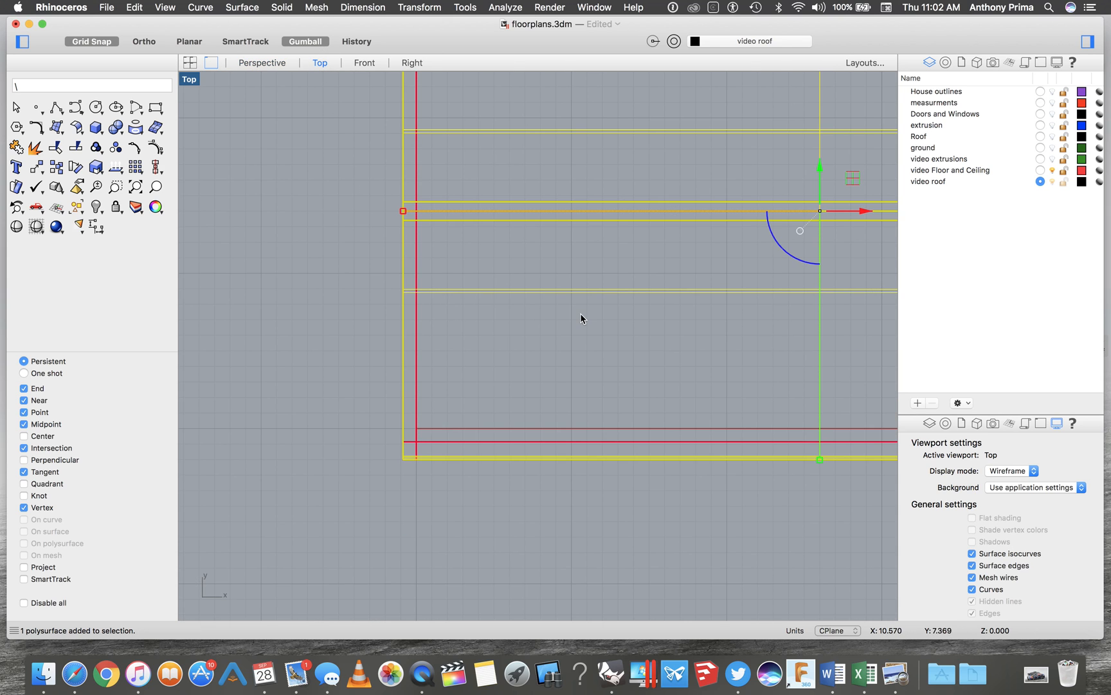
scroll(580, 321, up, 3)
scroll(580, 321, left, 5)
scroll(580, 320, up, 4)
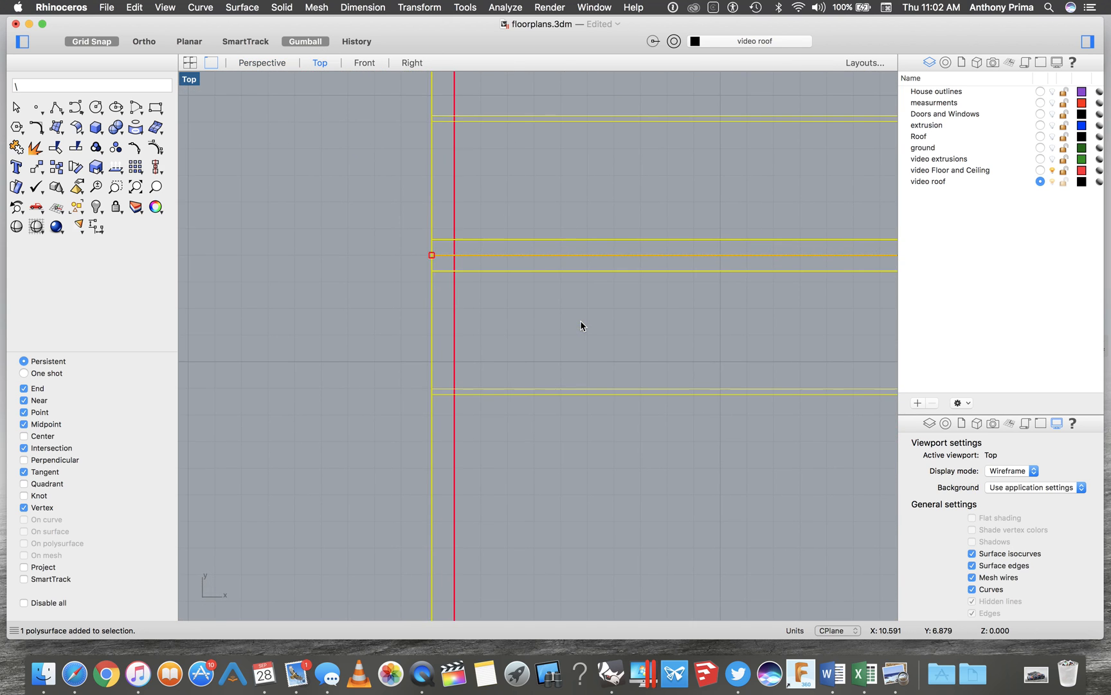
scroll(581, 320, up, 3)
scroll(580, 320, left, 5)
scroll(582, 321, up, 4)
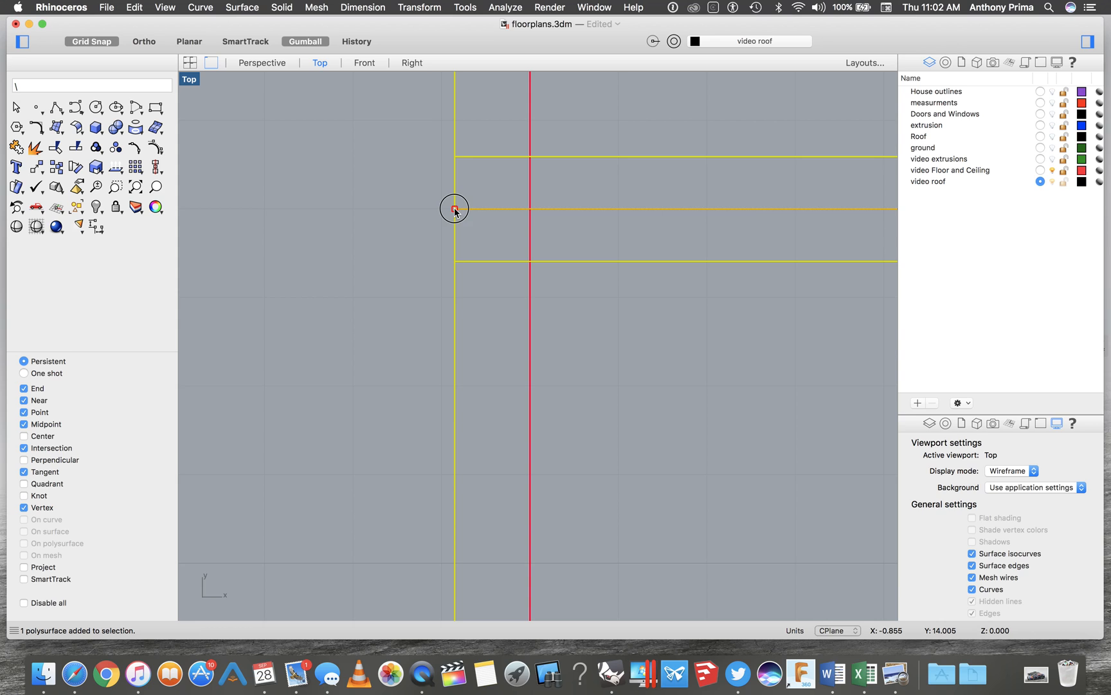
drag(455, 209, 379, 219)
click(330, 244)
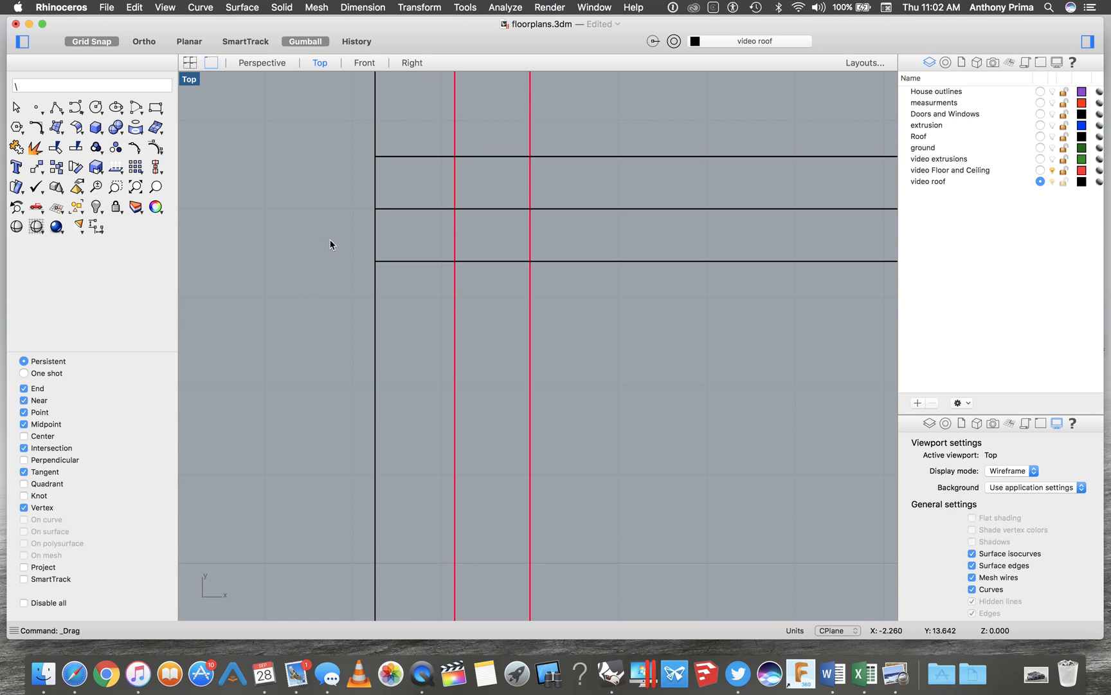
Step: Return to the Perspective view and show the video extrusions layer together with the roof
scroll(344, 241, down, 5)
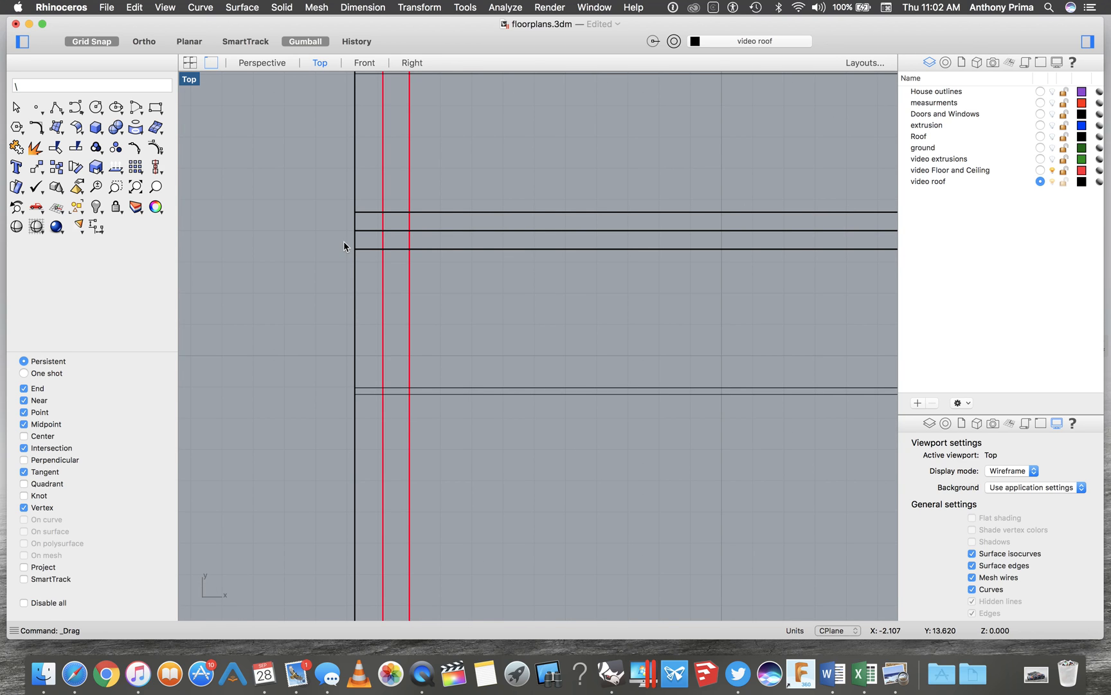
scroll(344, 241, down, 5)
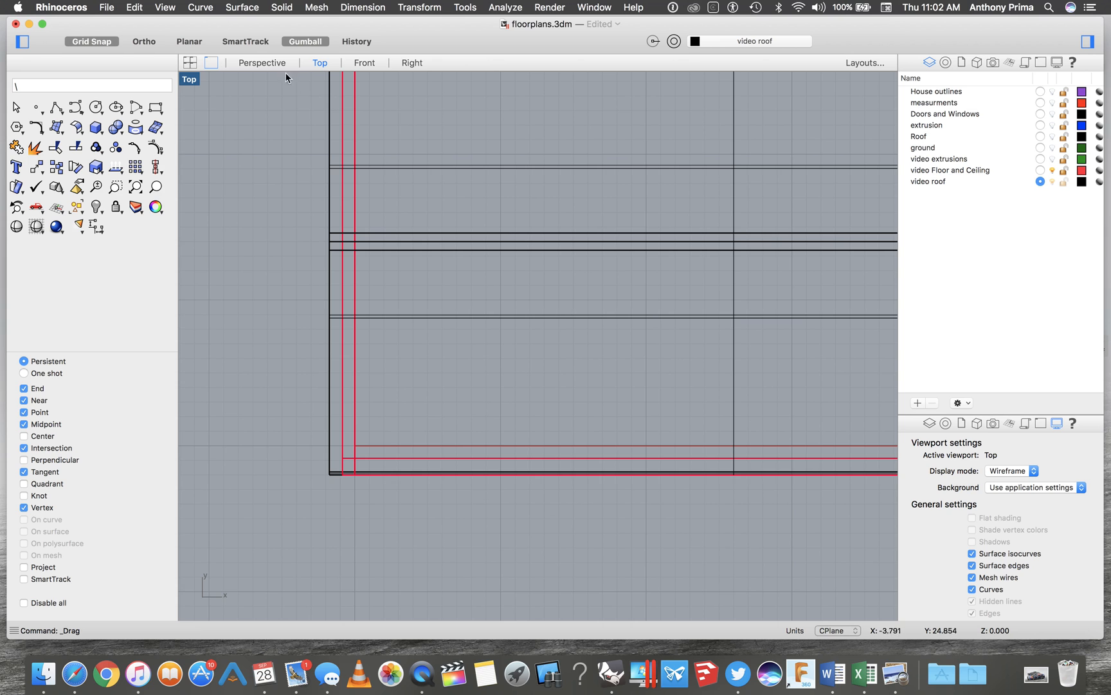
click(262, 63)
scroll(341, 242, down, 5)
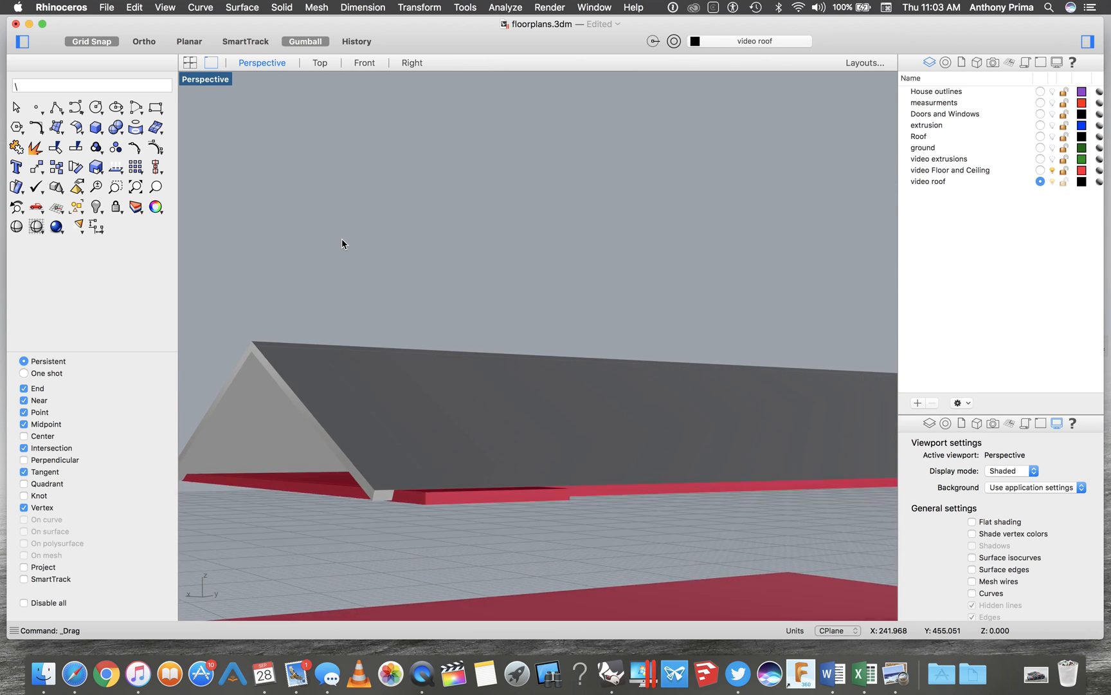
scroll(341, 238, down, 5)
scroll(575, 338, left, 3)
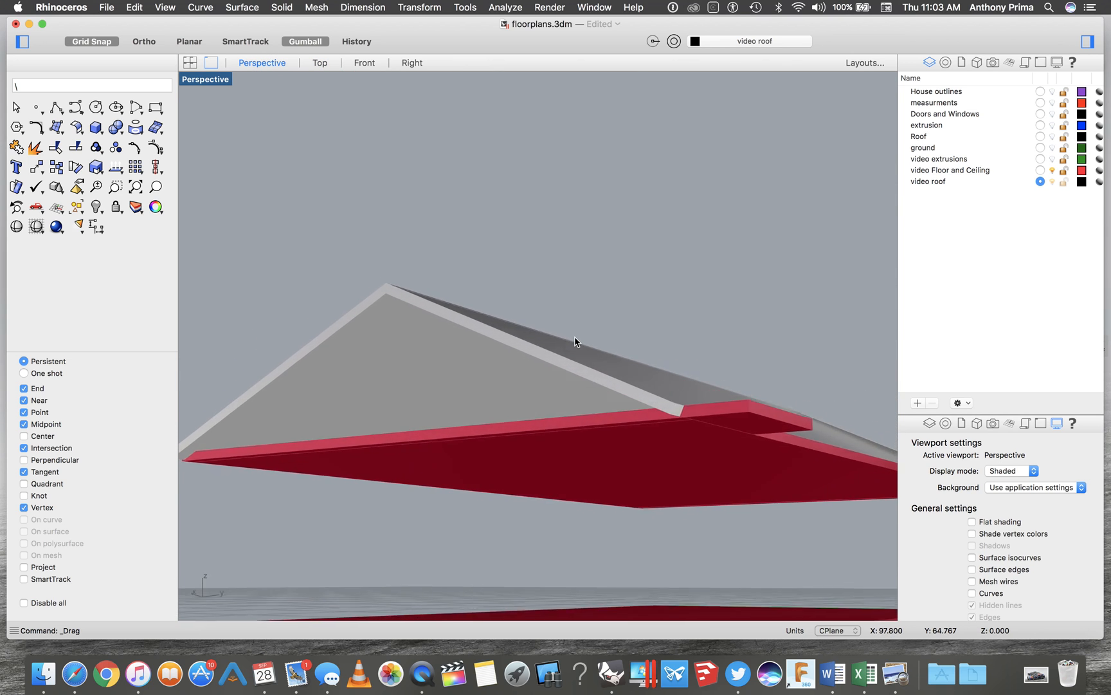
scroll(576, 341, left, 4)
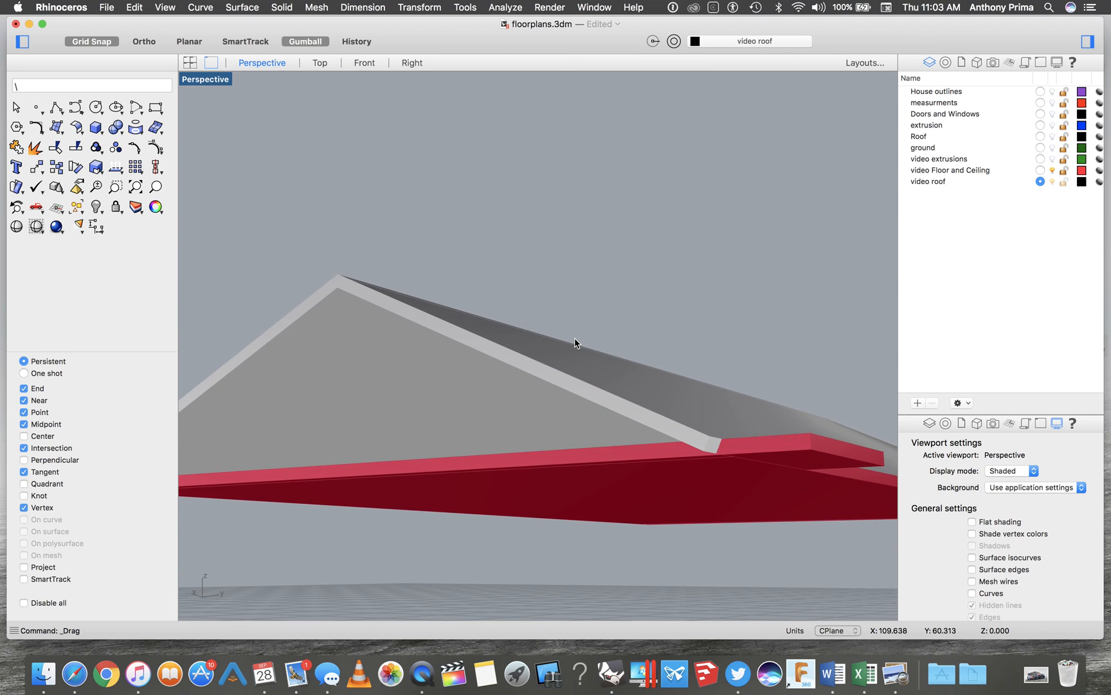
click(1052, 159)
Step: Examine from several sides how the green extruded walls meet and pass through the pitched roof at the gable end
scroll(675, 346, left, 6)
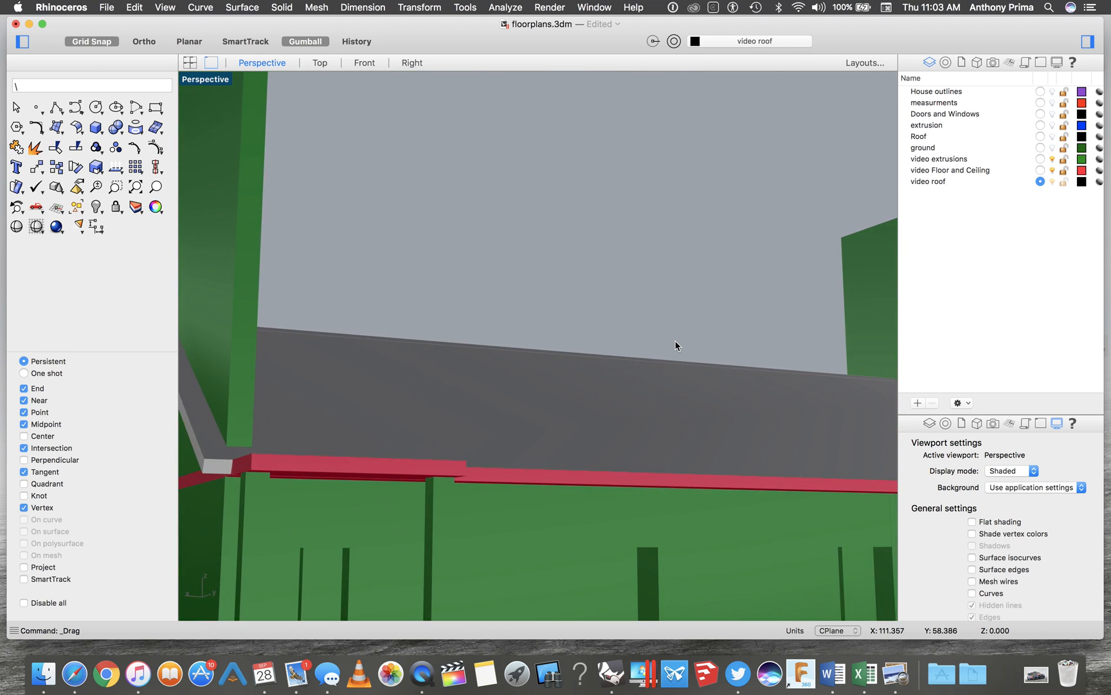
scroll(675, 345, right, 8)
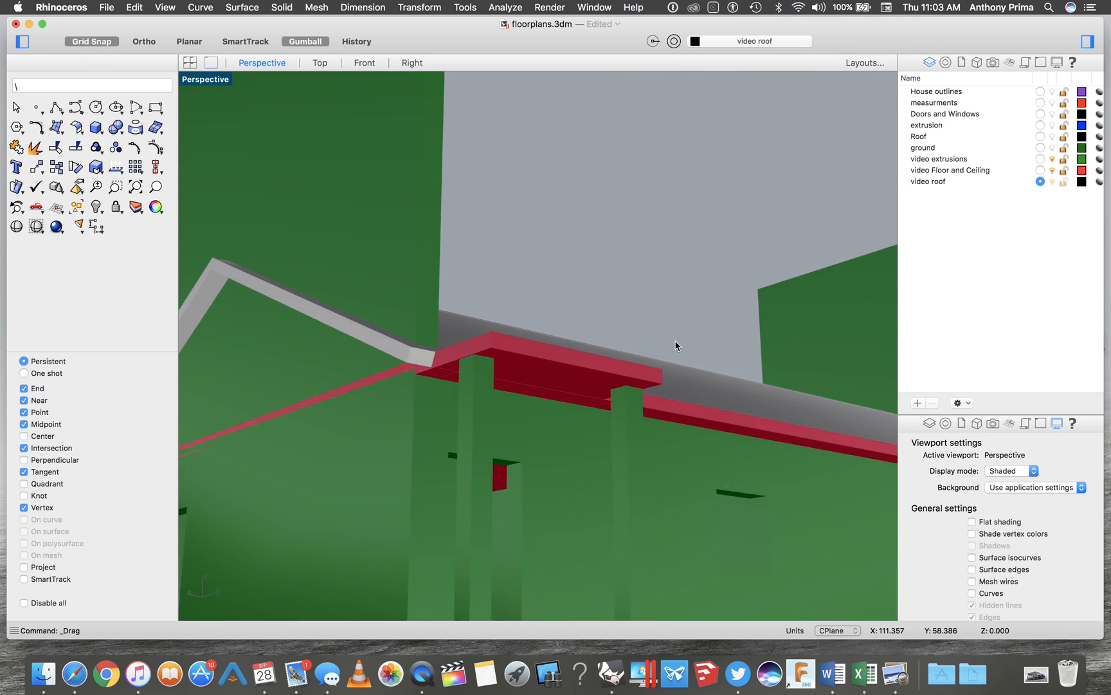
scroll(269, 349, right, 5)
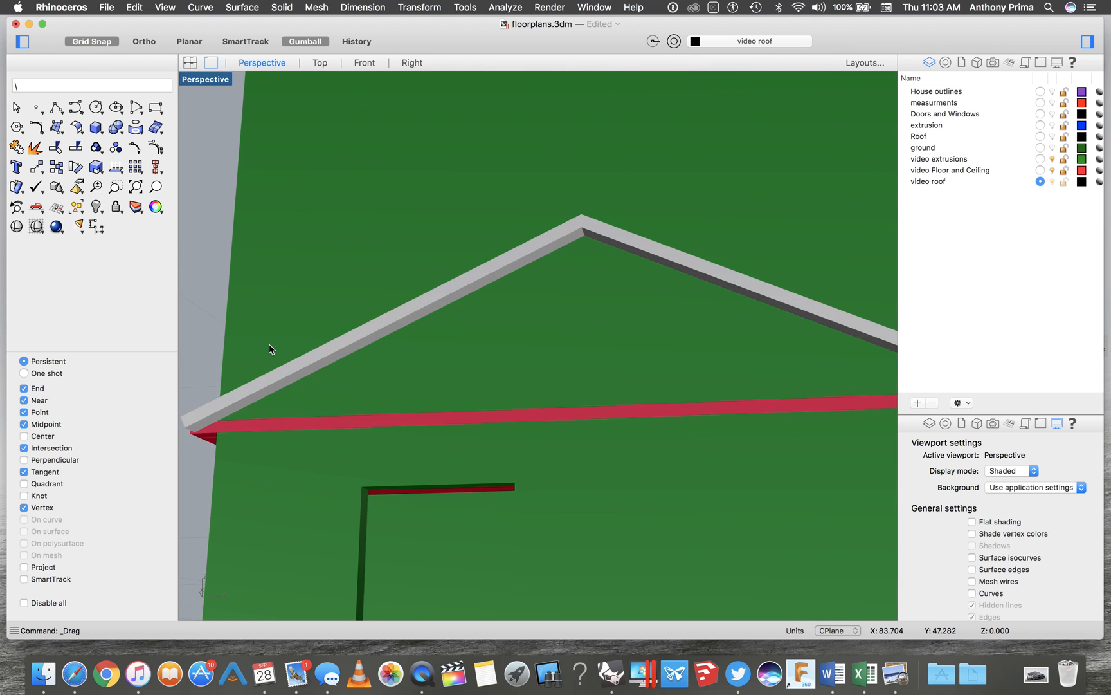
scroll(269, 349, right, 10)
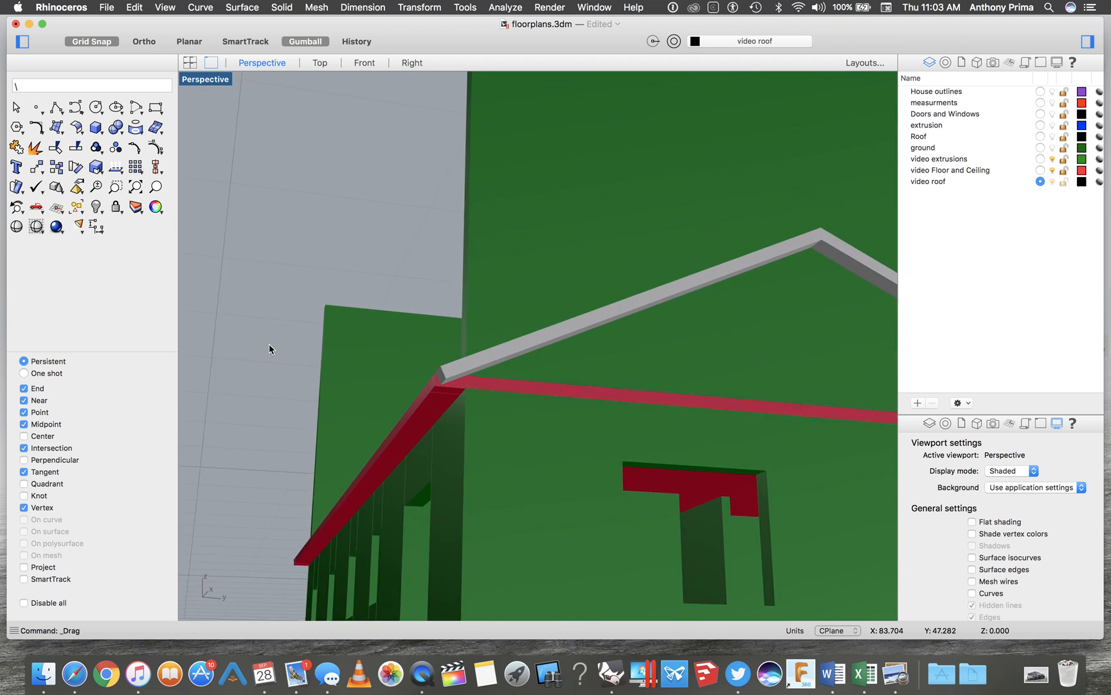
scroll(269, 350, right, 3)
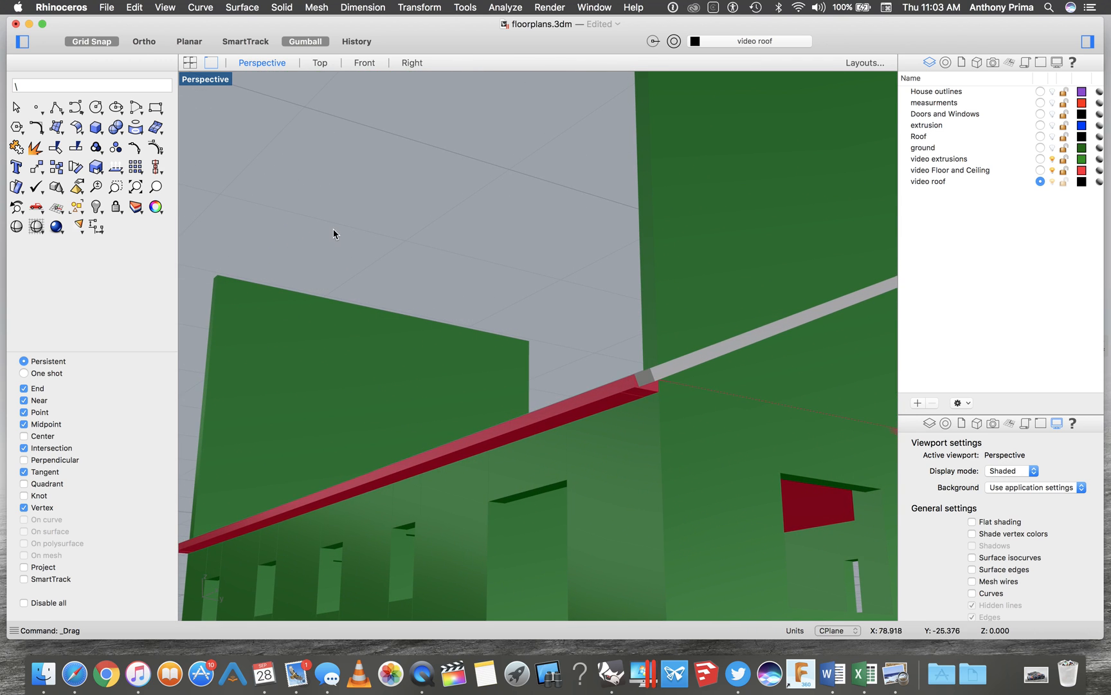
scroll(335, 228, up, 10)
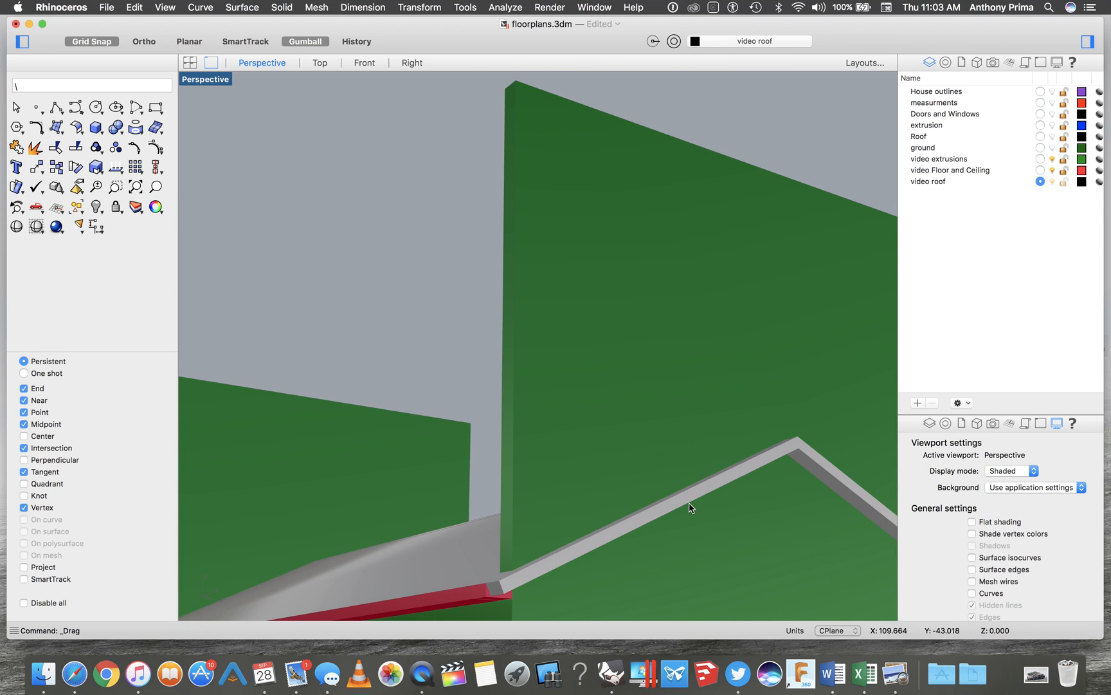
scroll(531, 388, left, 10)
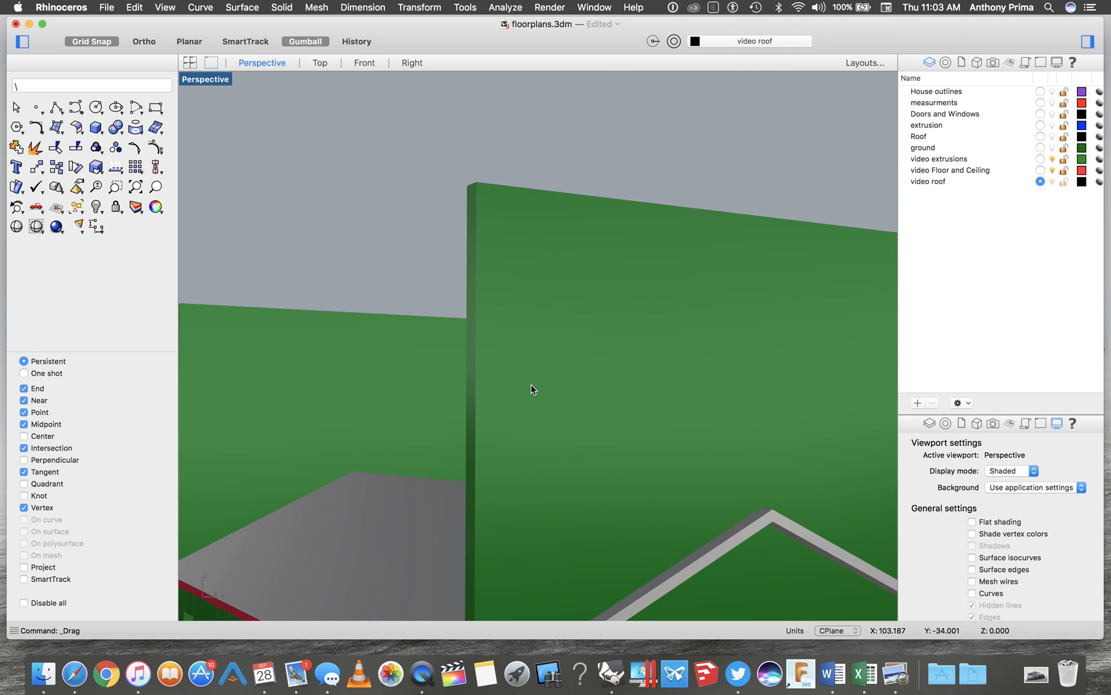
Step: Using both roof slabs and both gable-end walls as cutting objects, trim away the wall portions projecting above the roof at both ends
shift+scroll(531, 389, down, 5)
scroll(531, 389, down, 5)
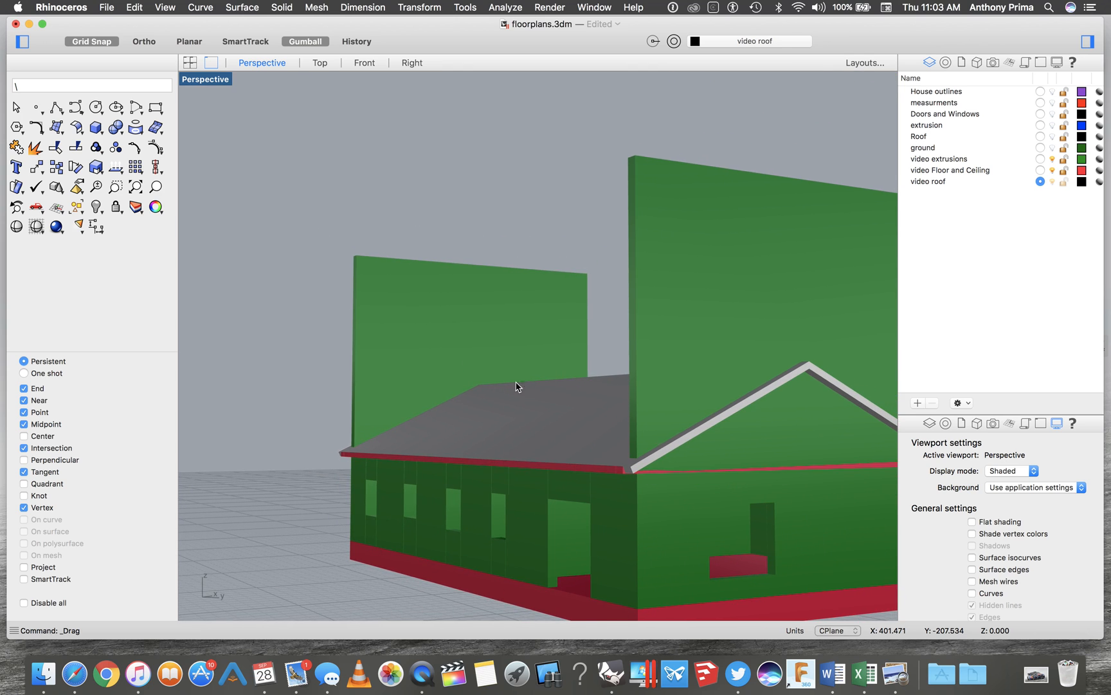
scroll(387, 332, right, 2)
scroll(386, 332, right, 5)
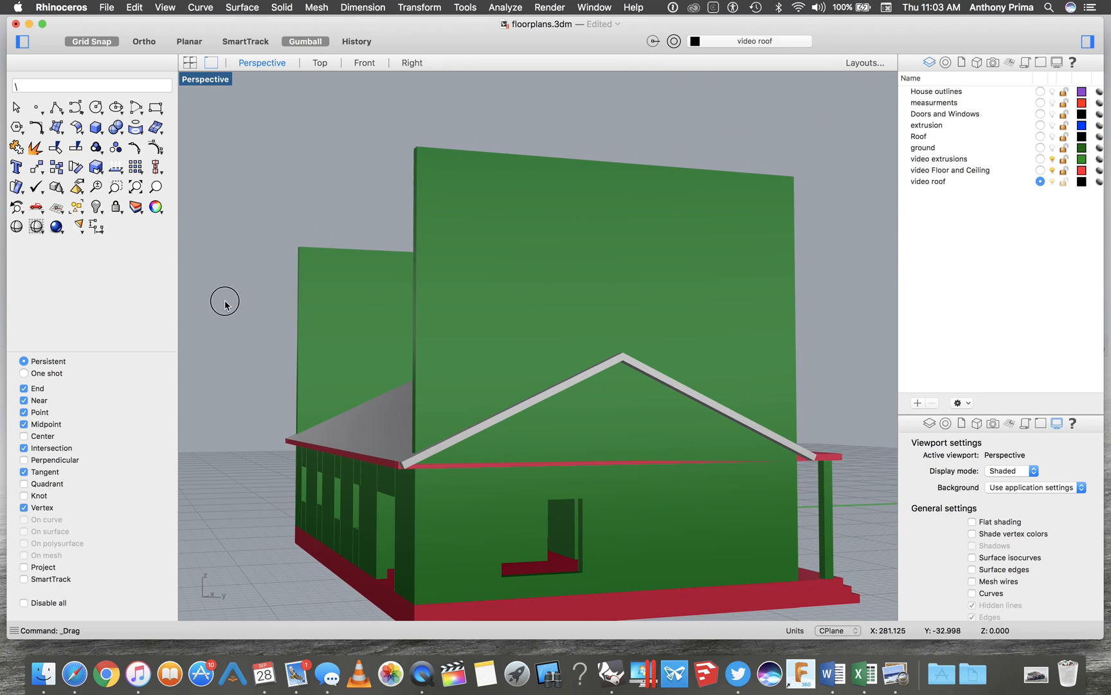
click(57, 149)
scroll(378, 381, left, 2)
scroll(378, 381, left, 4)
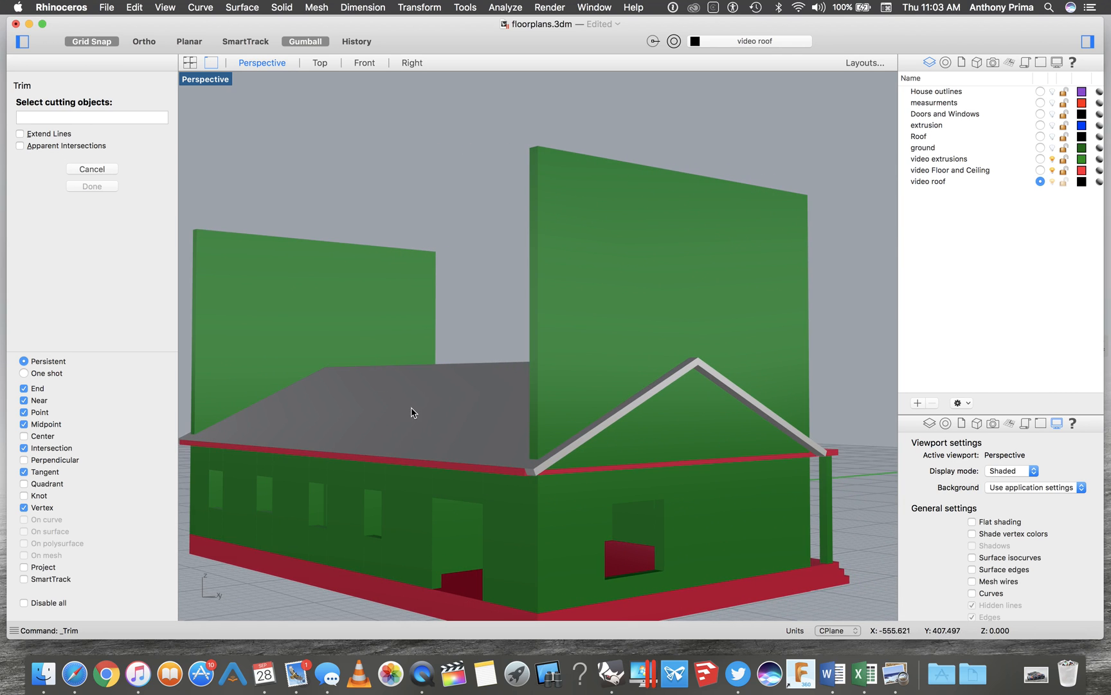
click(412, 413)
scroll(302, 380, up, 3)
scroll(302, 378, up, 2)
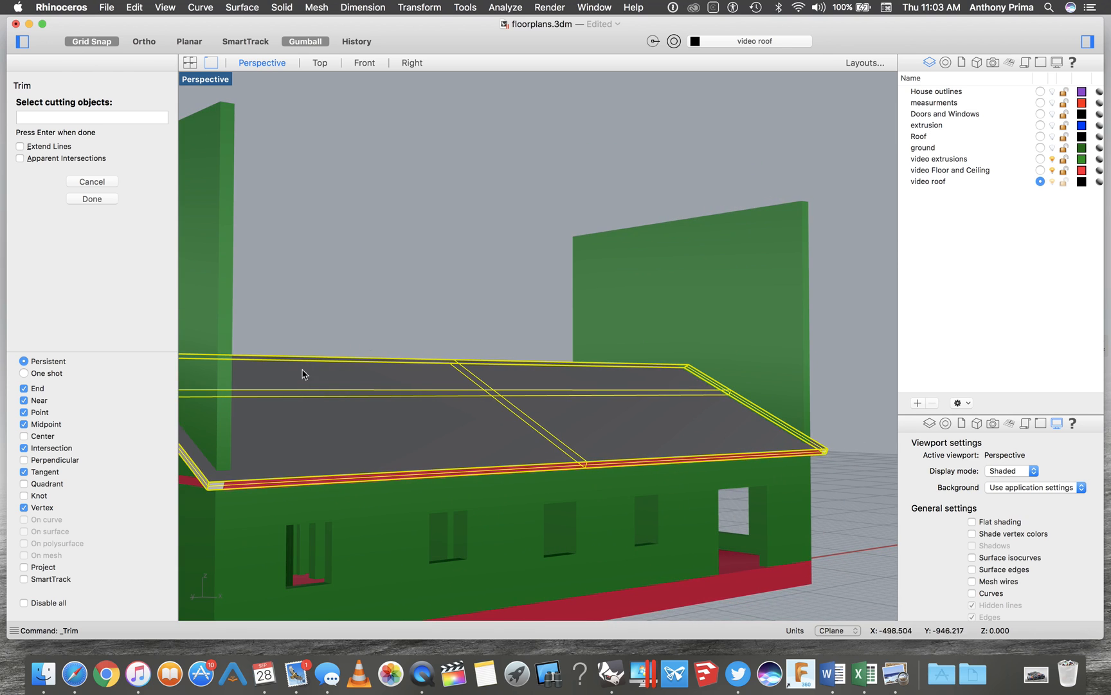
click(706, 293)
scroll(707, 293, left, 5)
click(761, 273)
scroll(761, 272, left, 5)
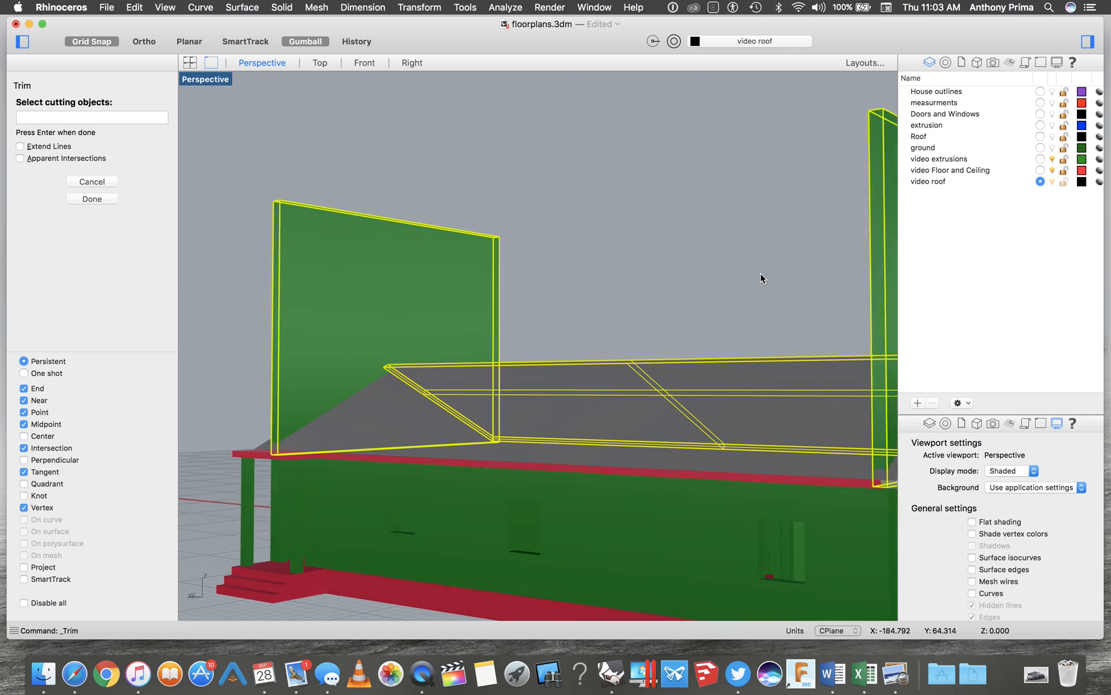
click(380, 427)
key(Return)
click(349, 330)
scroll(348, 327, left, 5)
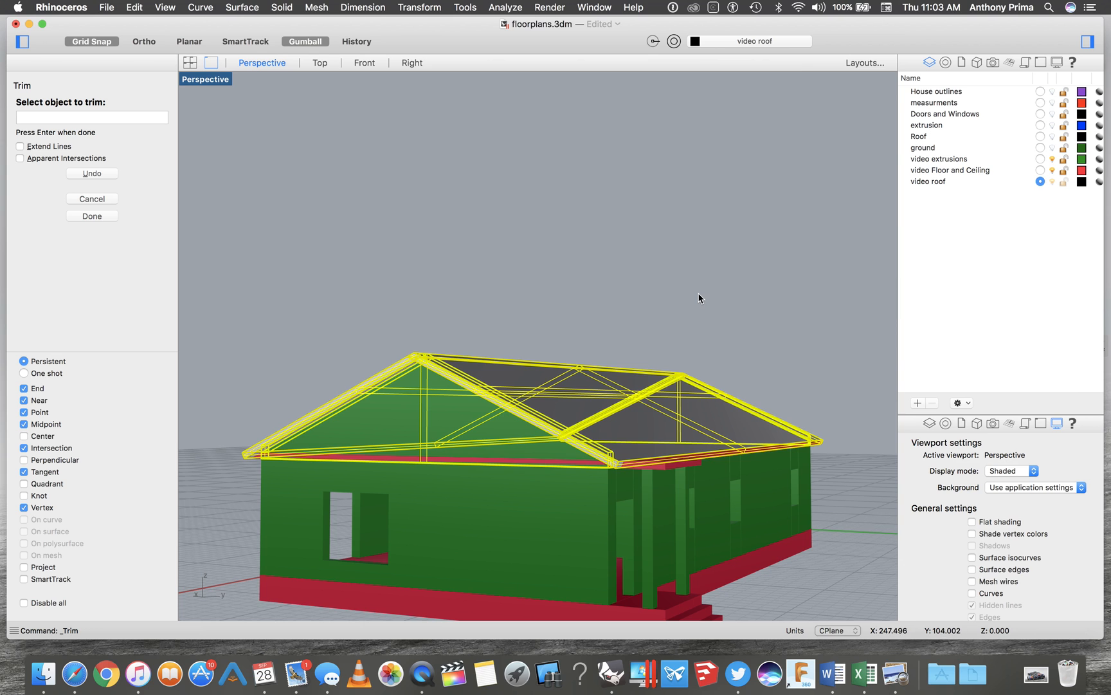
key(Return)
Step: Examine the house from all sides, checking the trimmed gable ends and how the roof edge meets the ceiling slab at the porch
scroll(374, 287, left, 5)
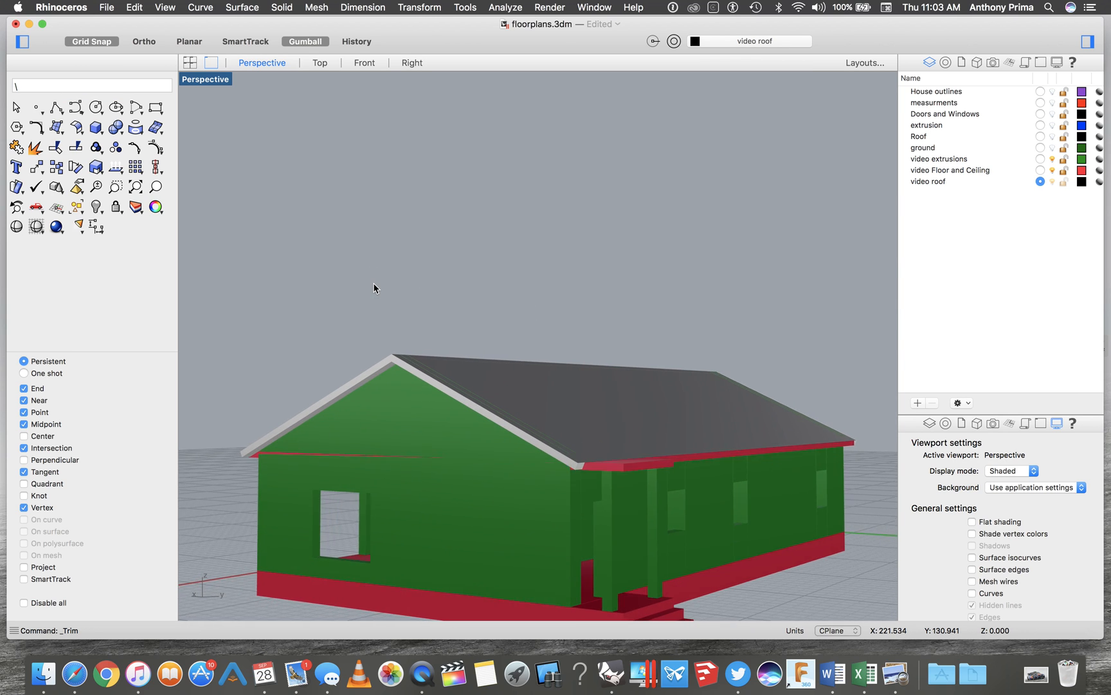
scroll(374, 288, left, 10)
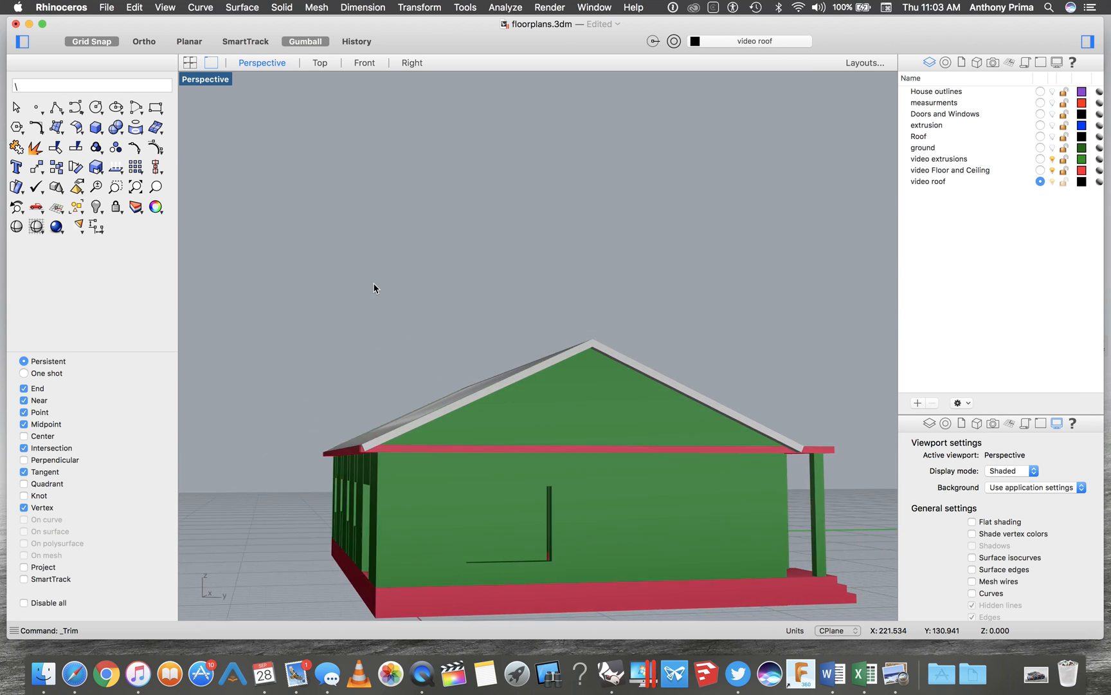
scroll(374, 287, left, 10)
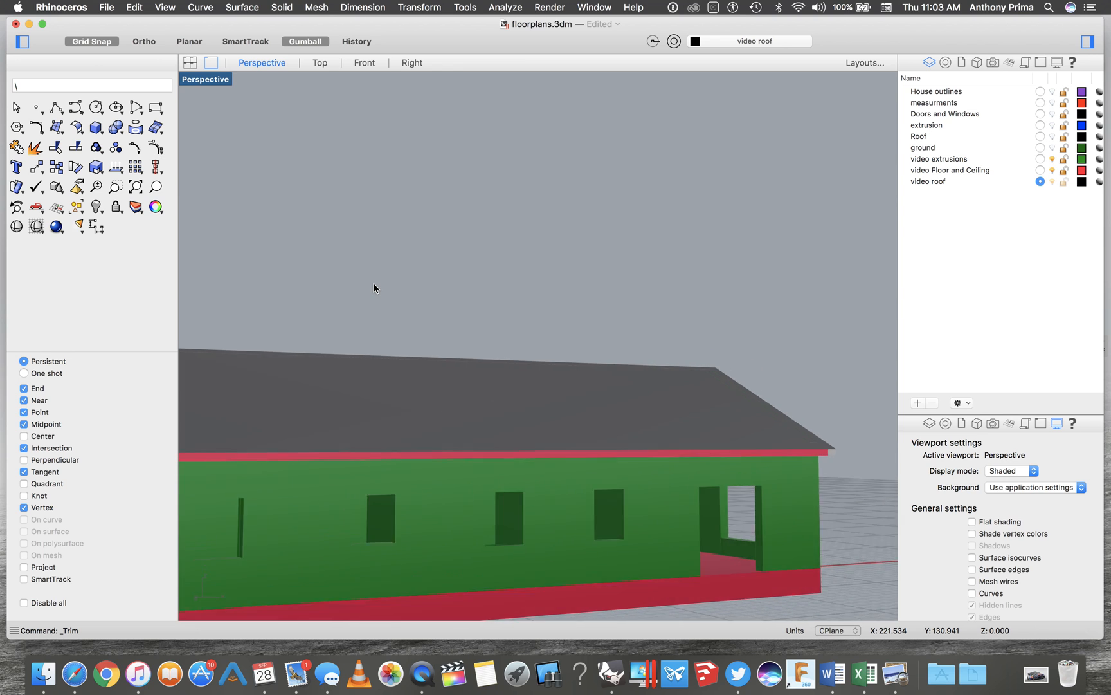
scroll(374, 288, up, 10)
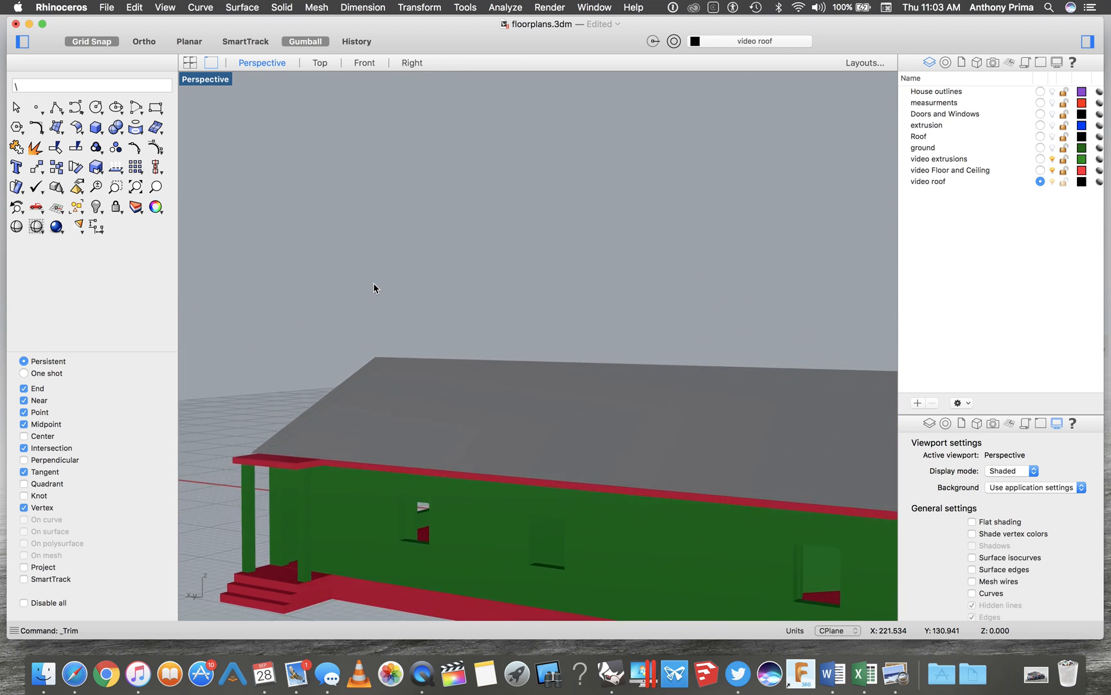
scroll(375, 288, left, 8)
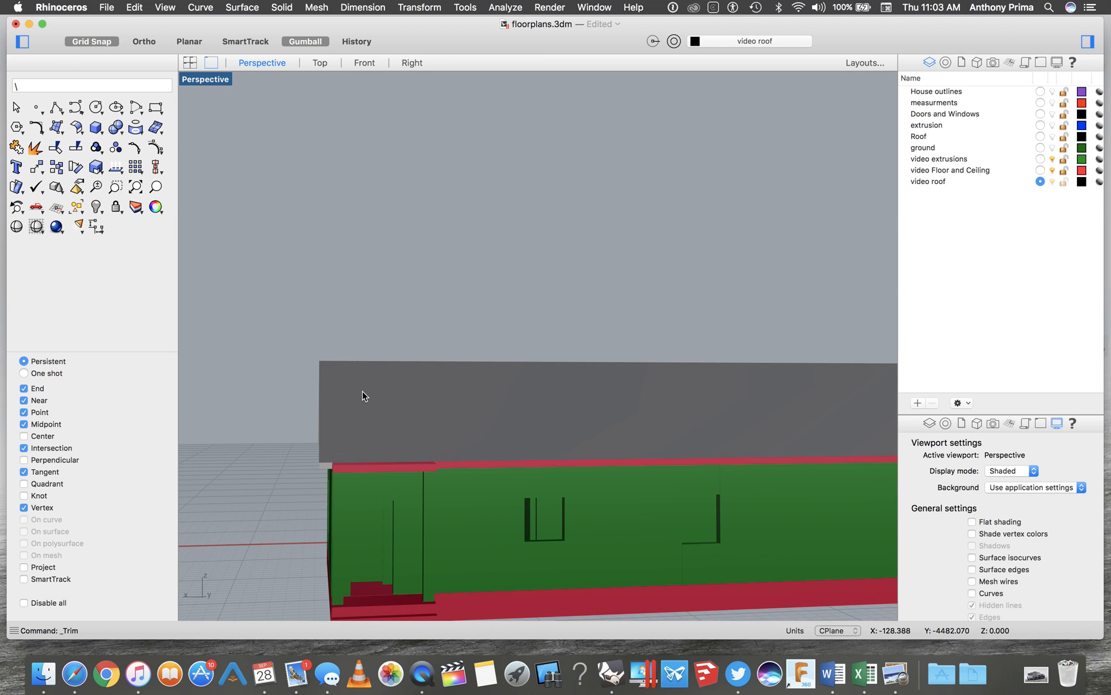
click(364, 394)
click(227, 449)
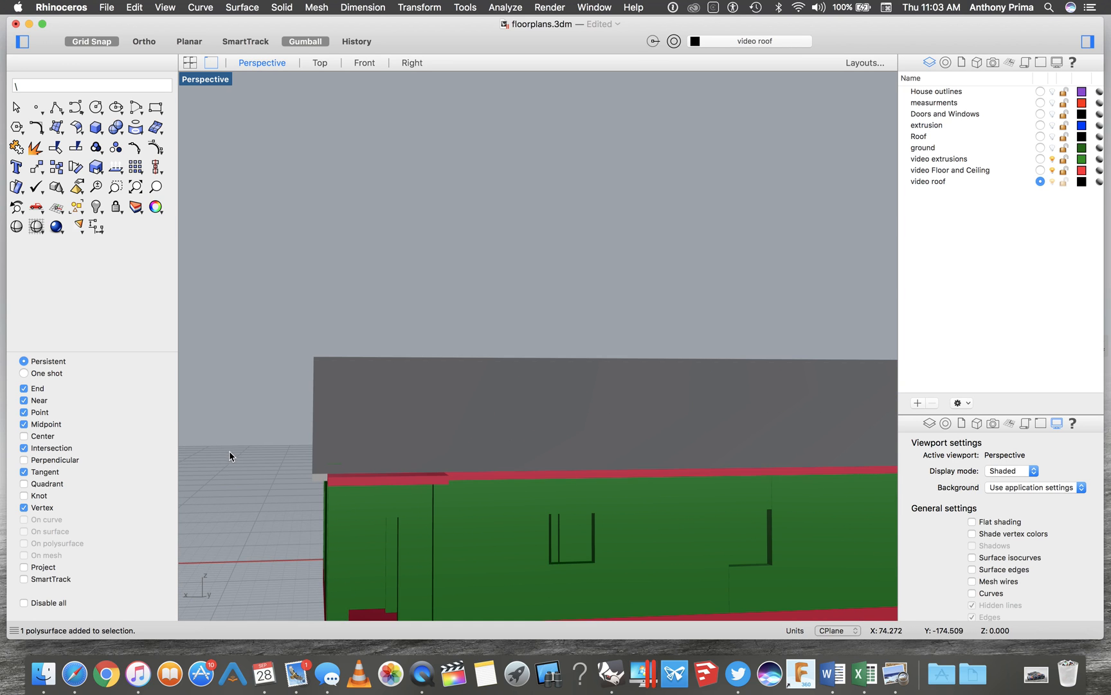
scroll(233, 453, down, 5)
scroll(234, 453, left, 5)
scroll(233, 450, right, 5)
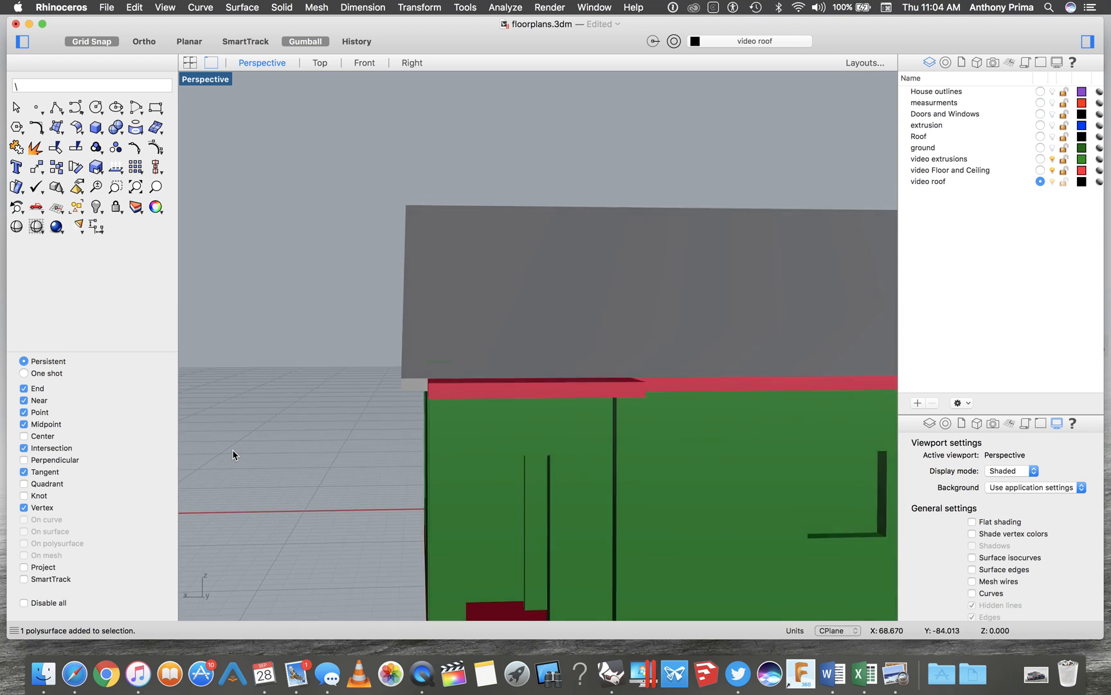
scroll(232, 454, up, 5)
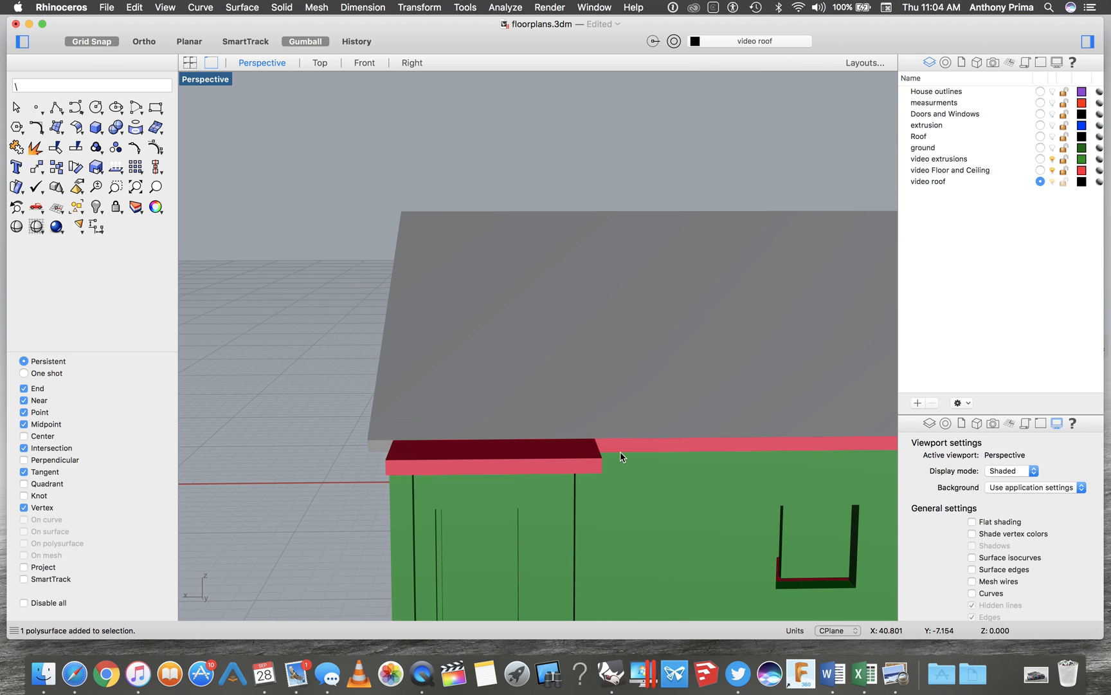
scroll(620, 451, right, 10)
scroll(620, 451, left, 5)
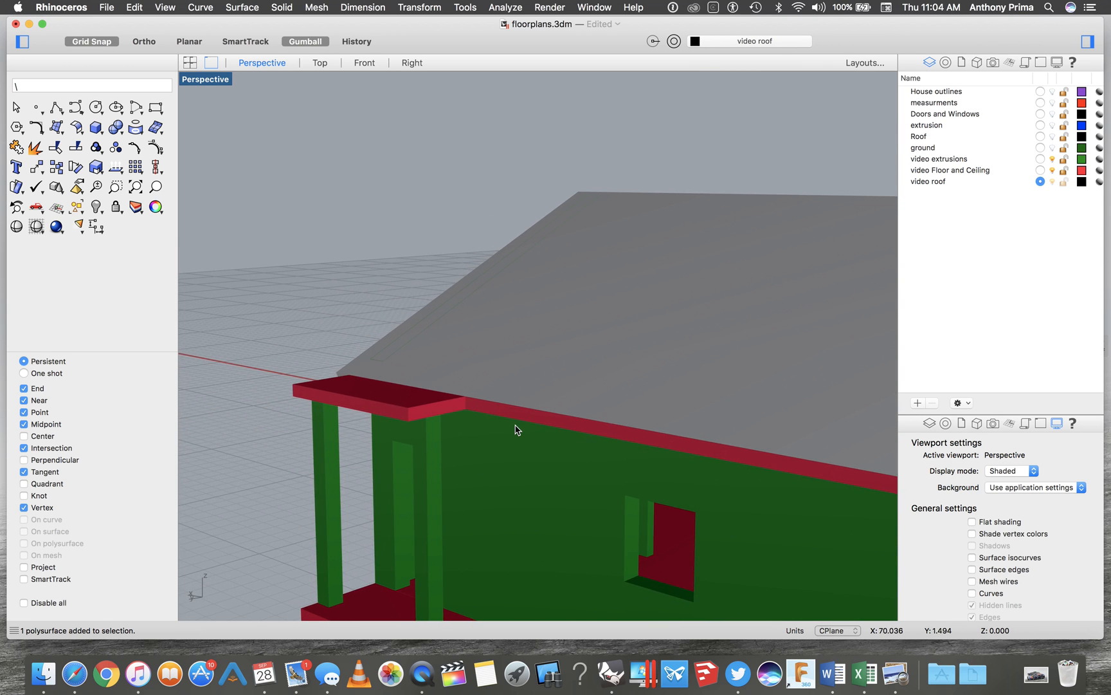
scroll(516, 430, left, 10)
scroll(516, 430, left, 1)
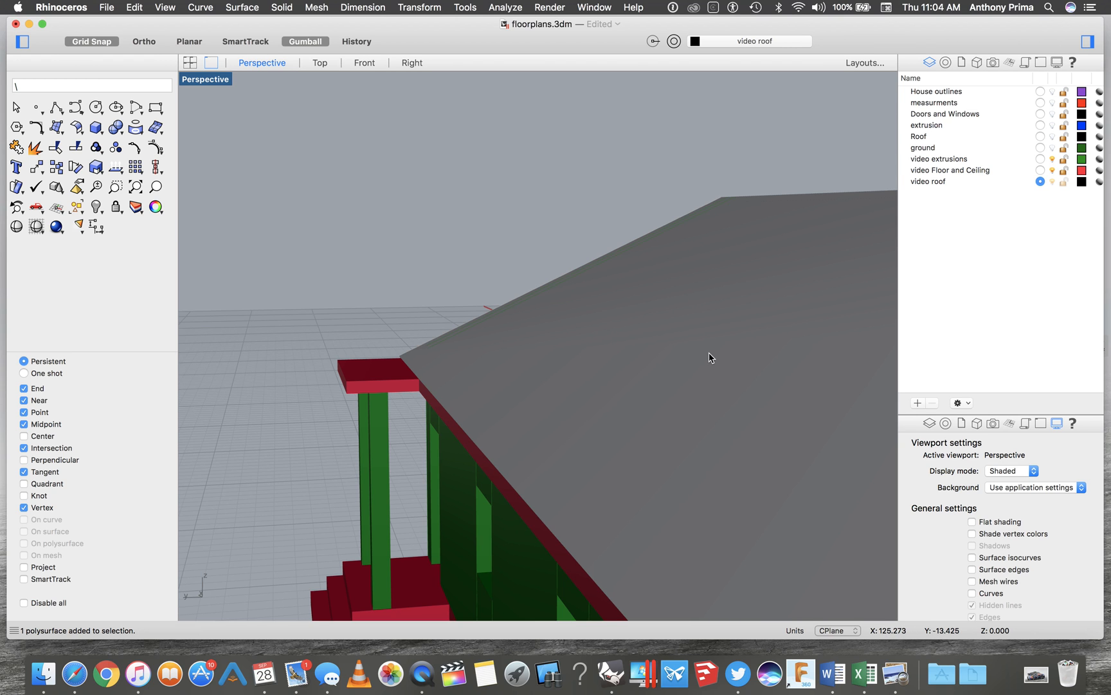
scroll(704, 356, down, 10)
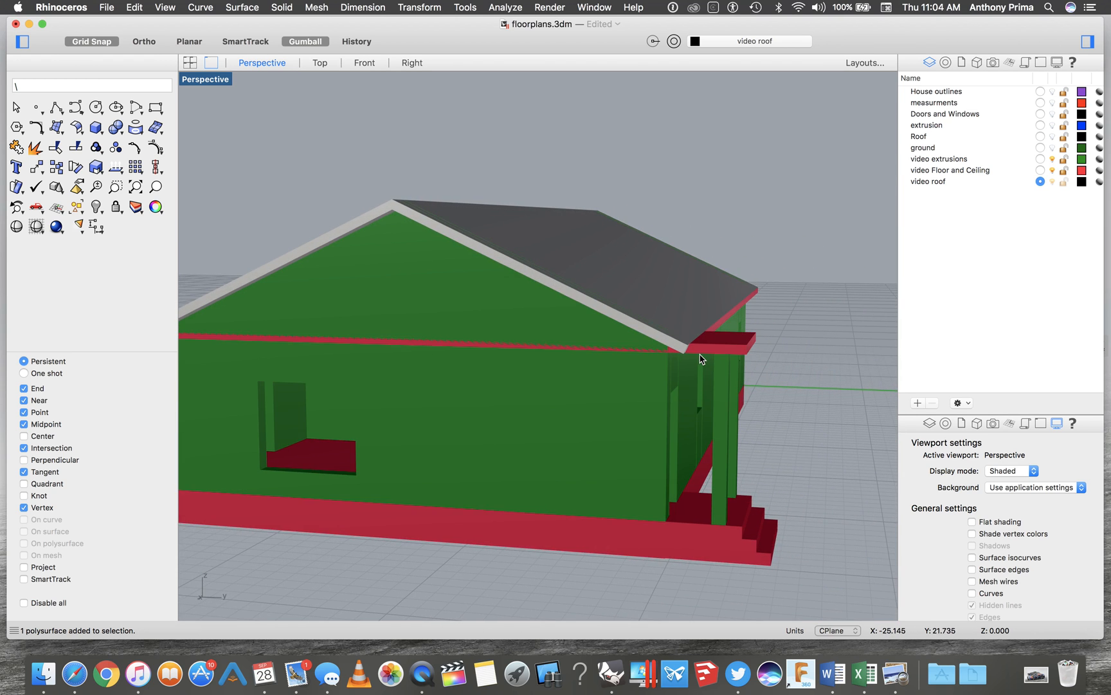
click(422, 674)
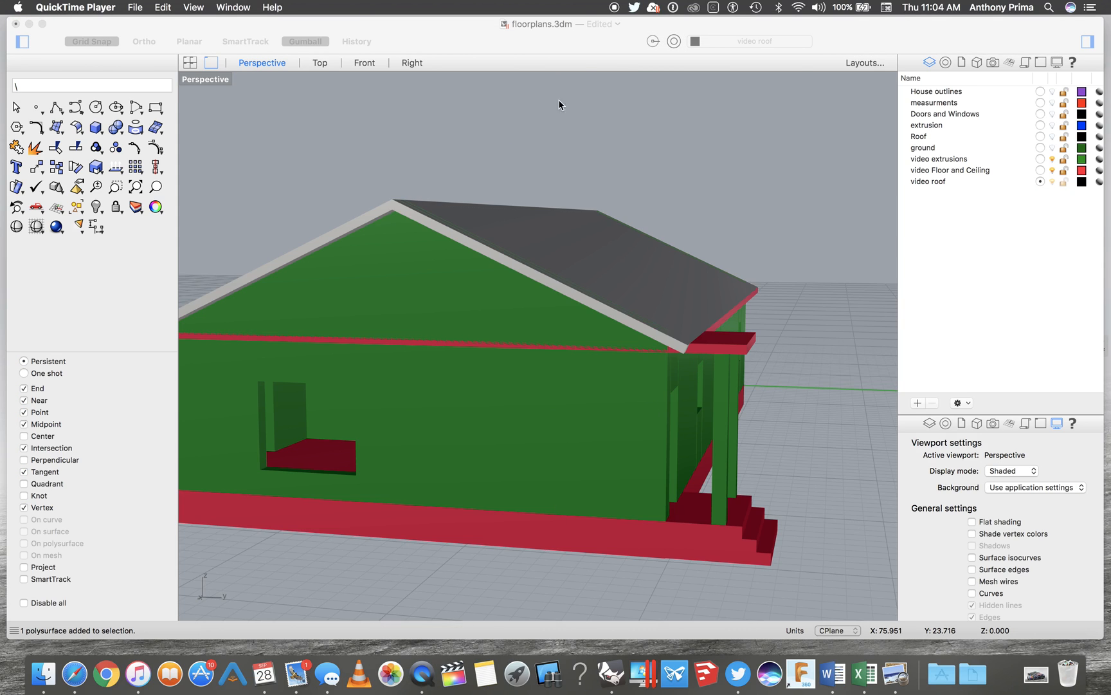